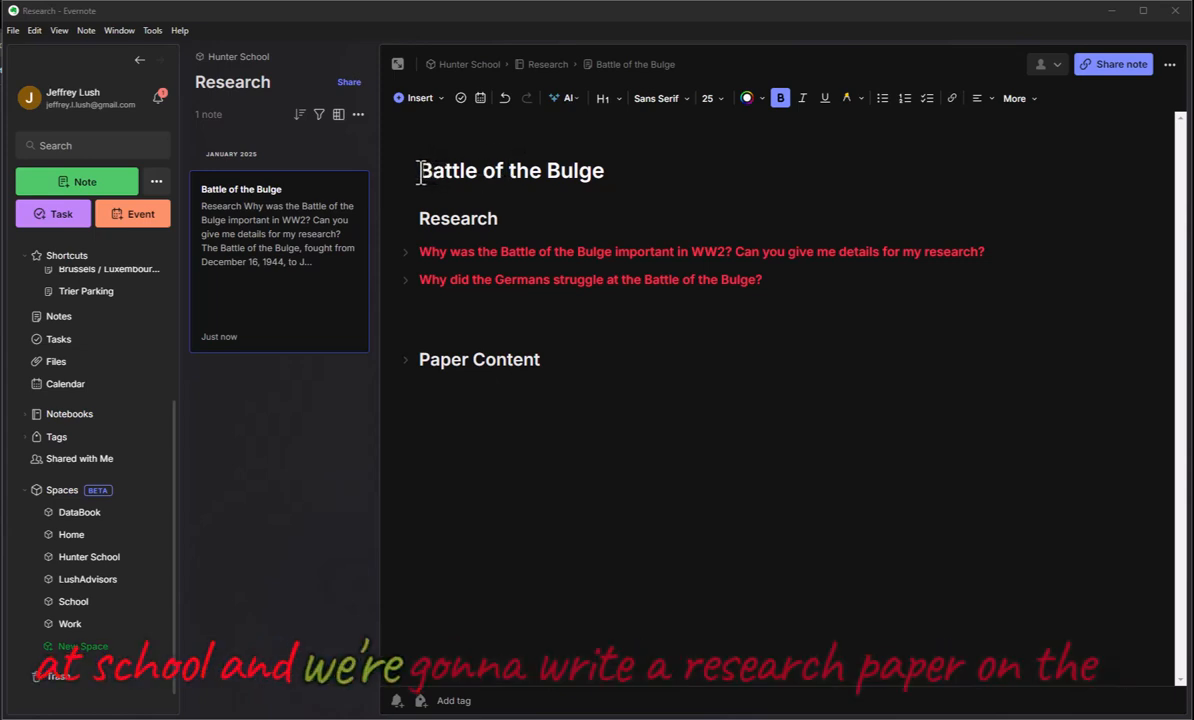
Open the Hunter School space and reopen the Battle of the Bulge note from its Research notebook.
left_click_drag(418, 171, 648, 179)
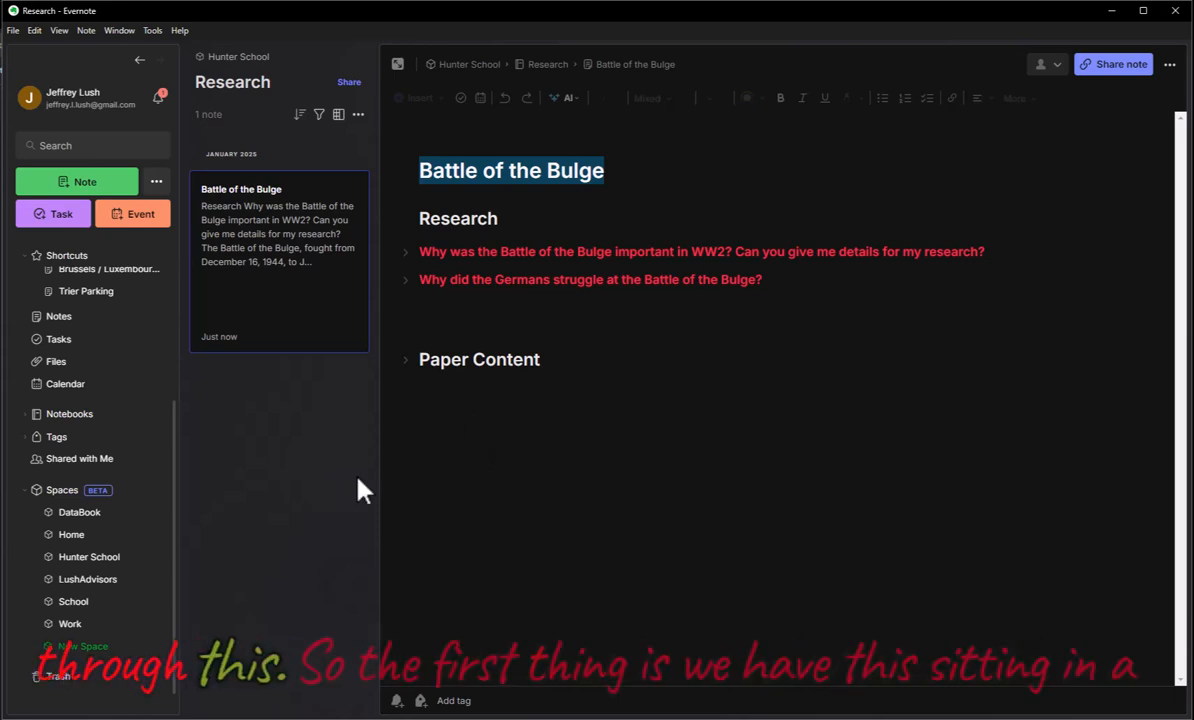
left_click(98, 560)
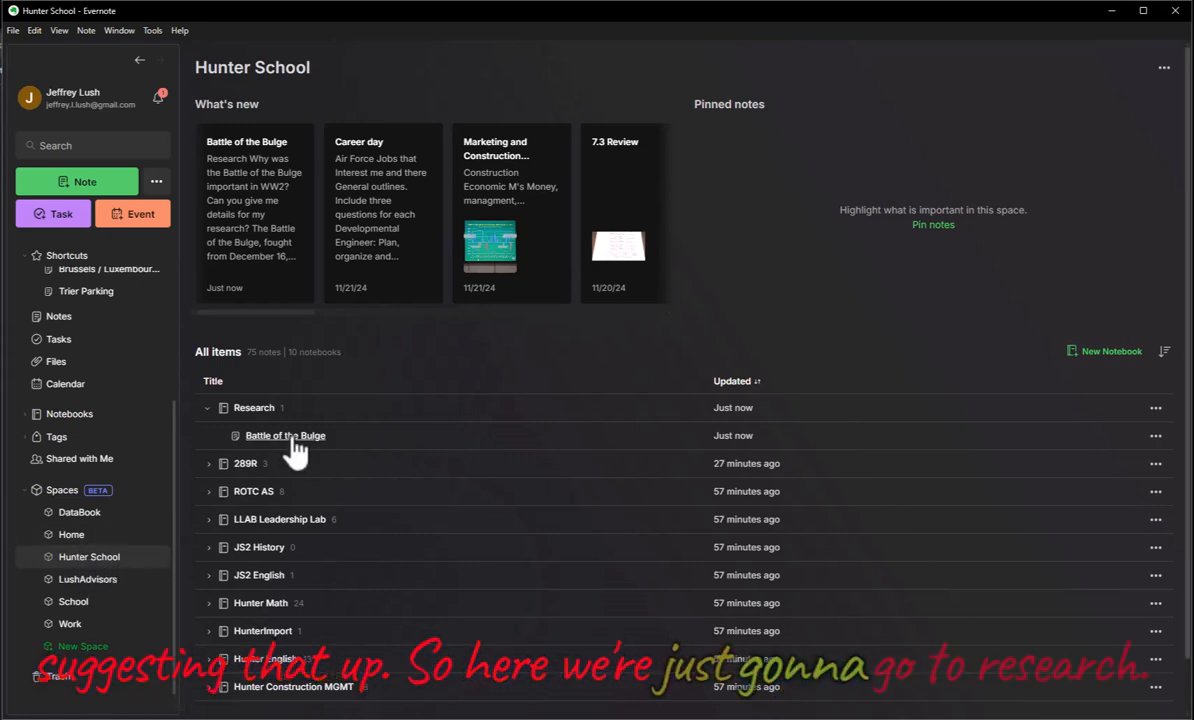
left_click(208, 409)
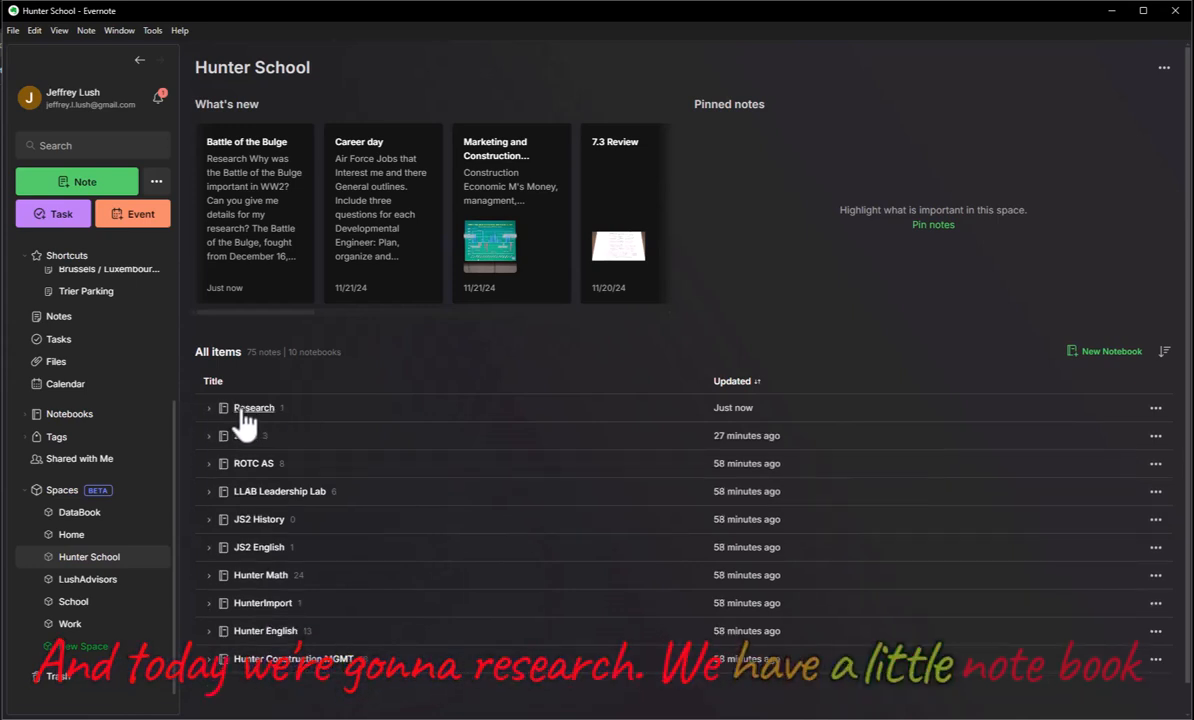
left_click(252, 410)
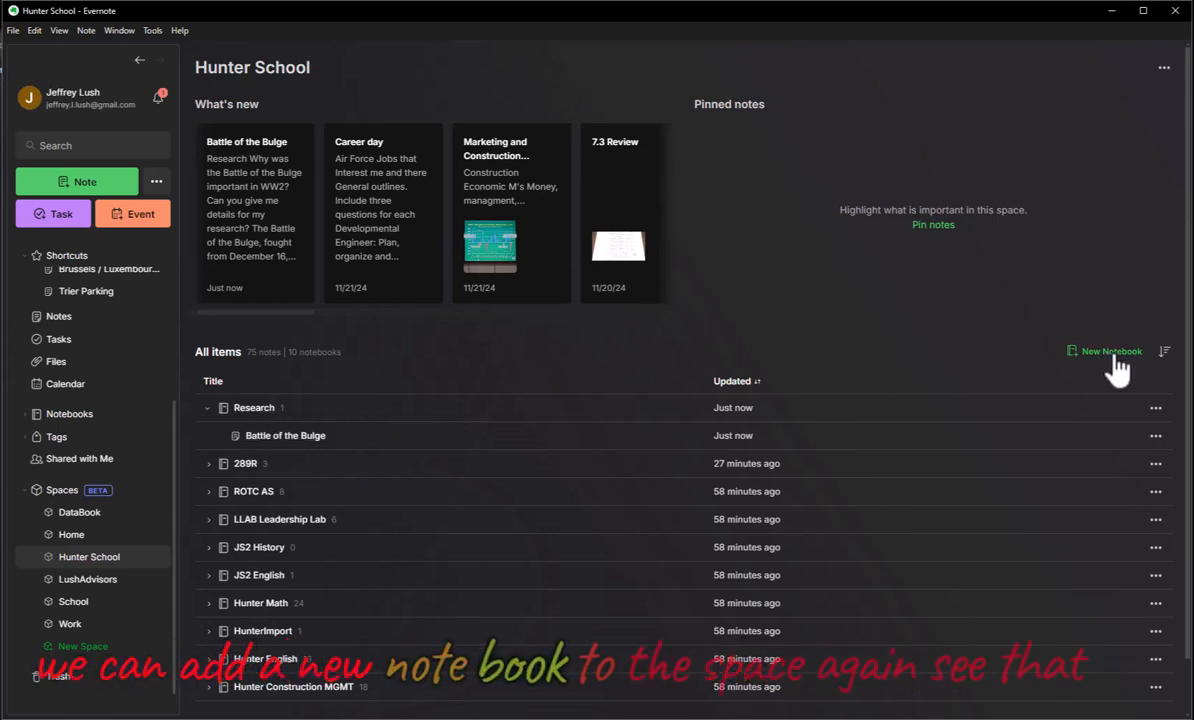
left_click(267, 428)
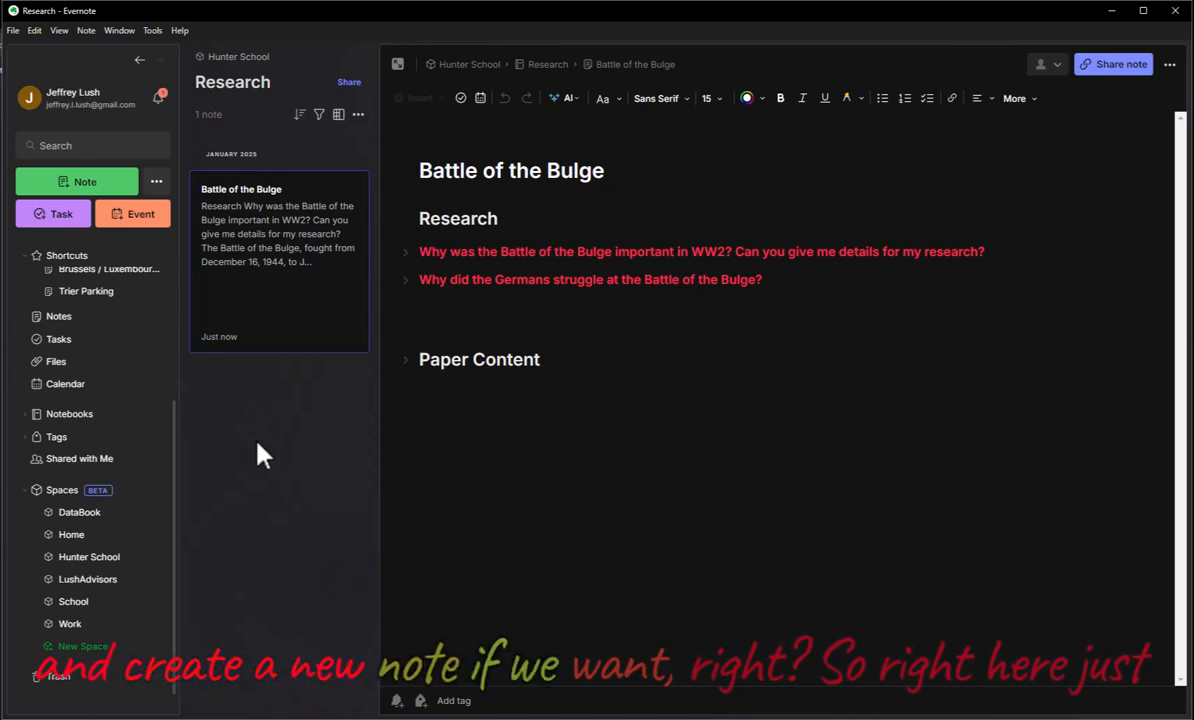
Create a blank note in the Research notebook and move it to the trash.
left_click(90, 185)
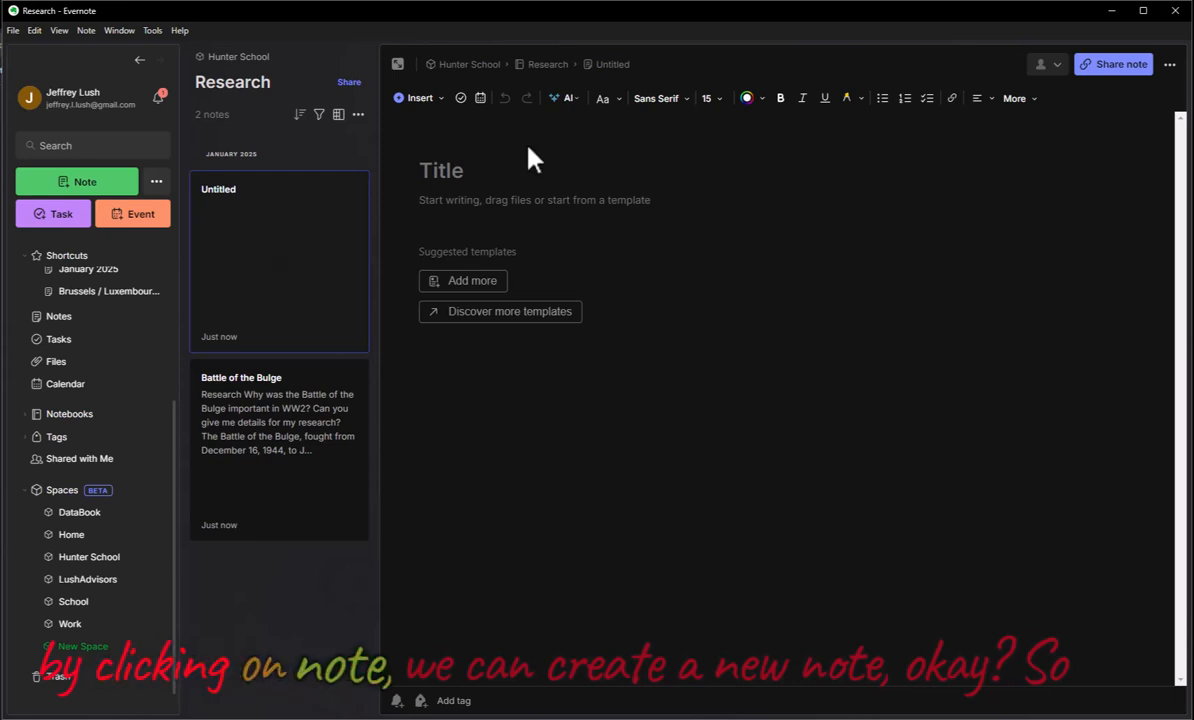
left_click(1169, 65)
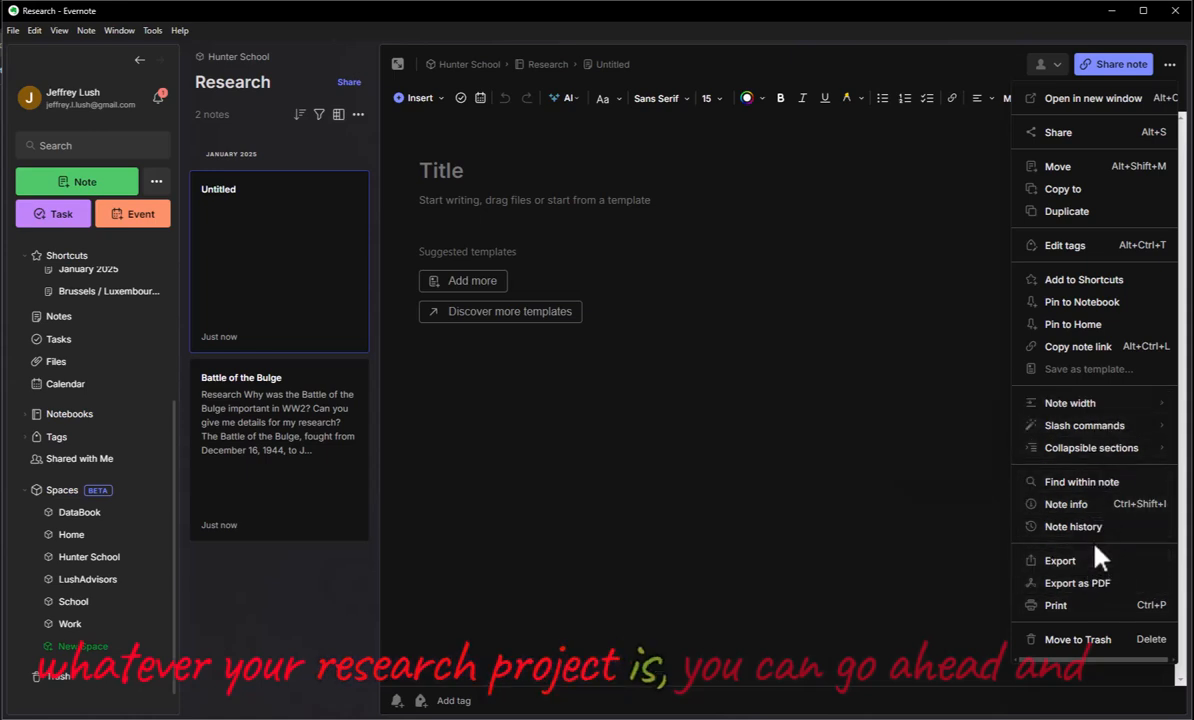
left_click(1109, 645)
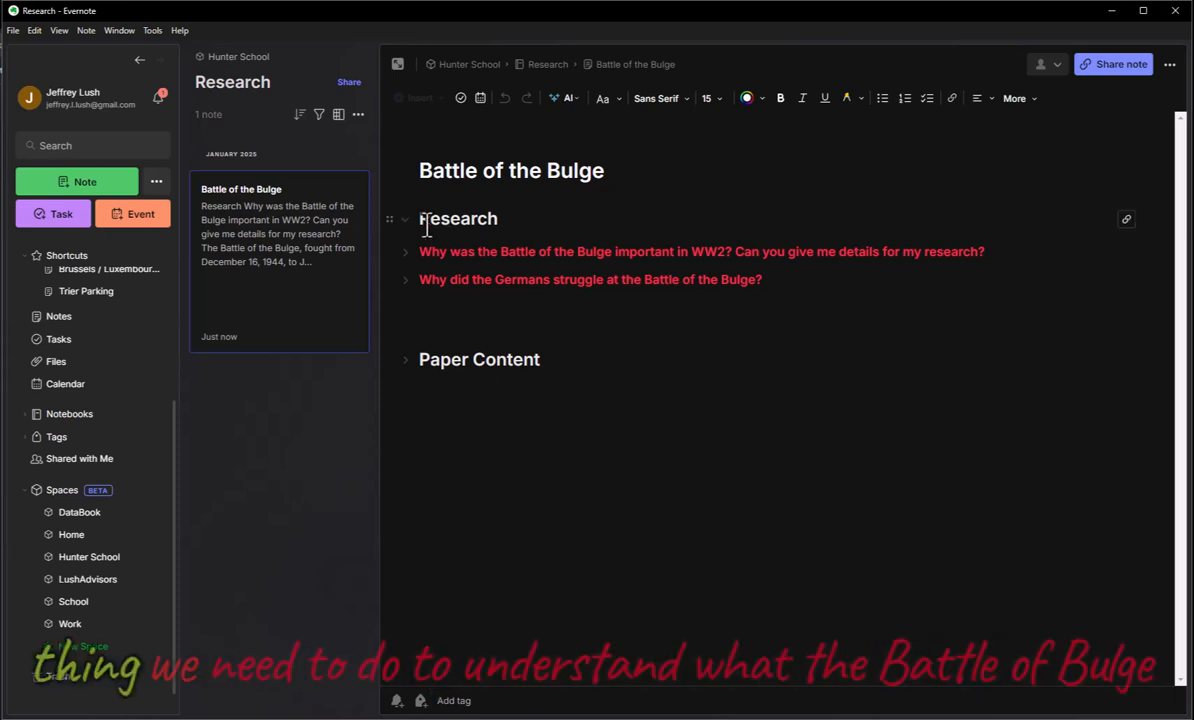
Add "Research Bulge Post Battle impact" as a small header under the two red questions, removing the blank line above it.
left_click_drag(420, 171, 594, 192)
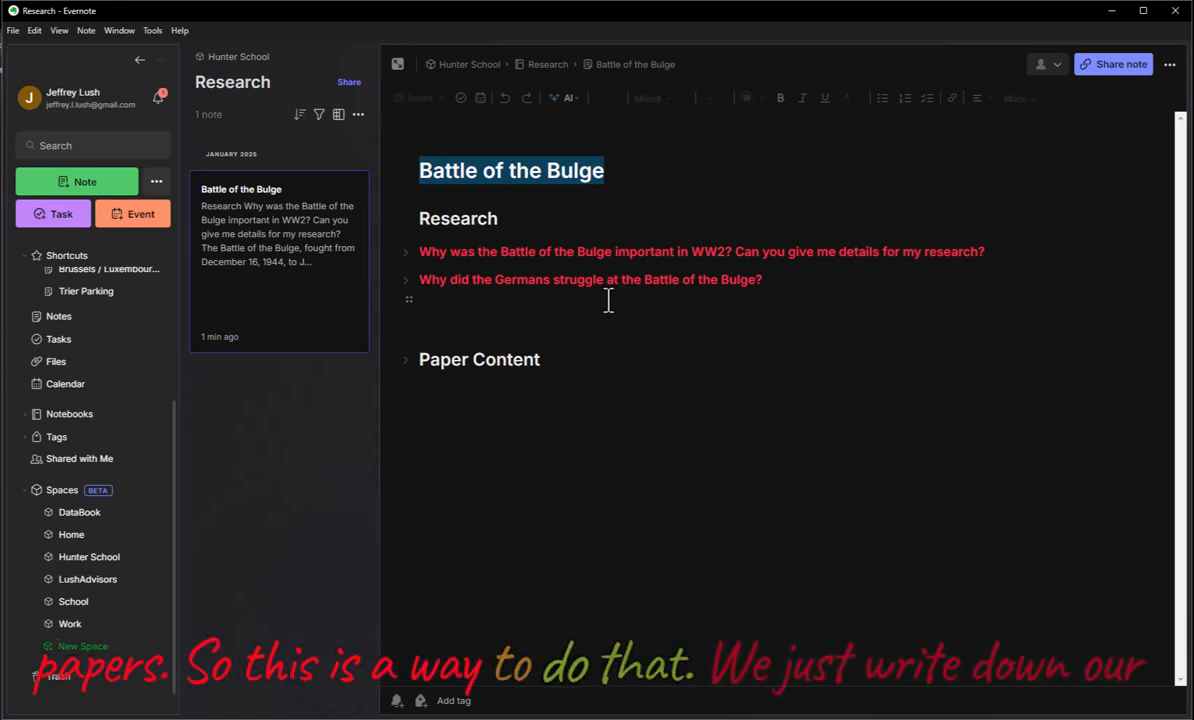
left_click(432, 314)
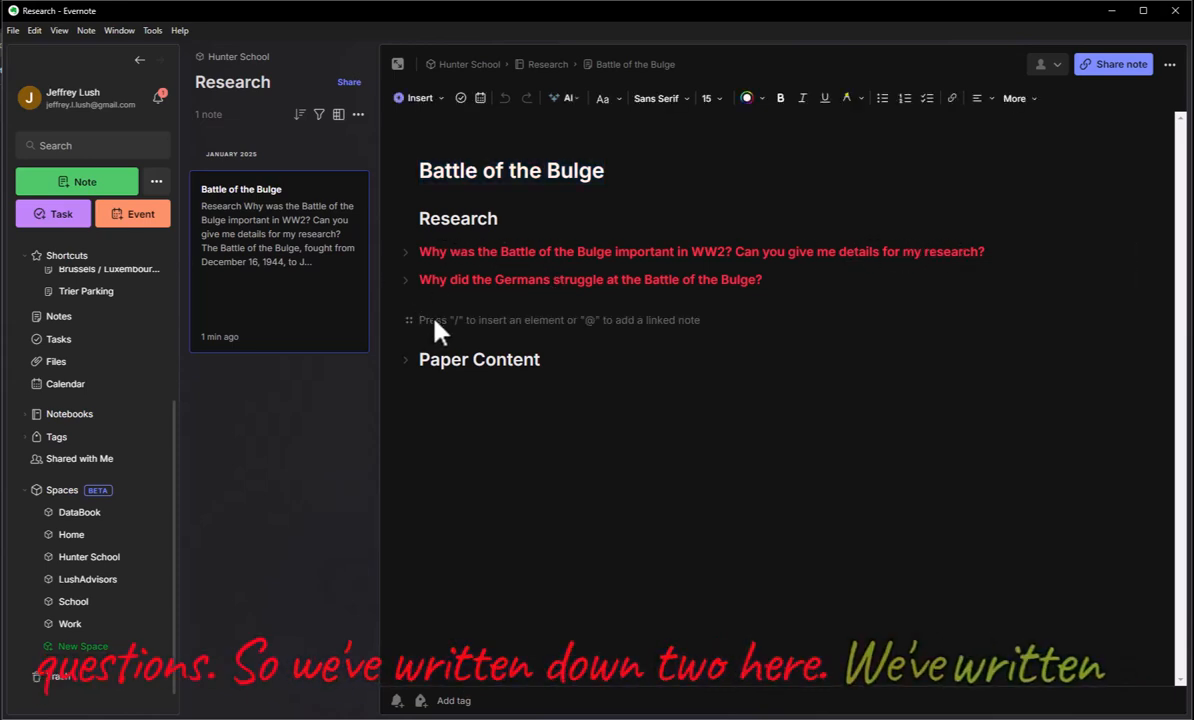
type("Research Bulge Post Battle impact")
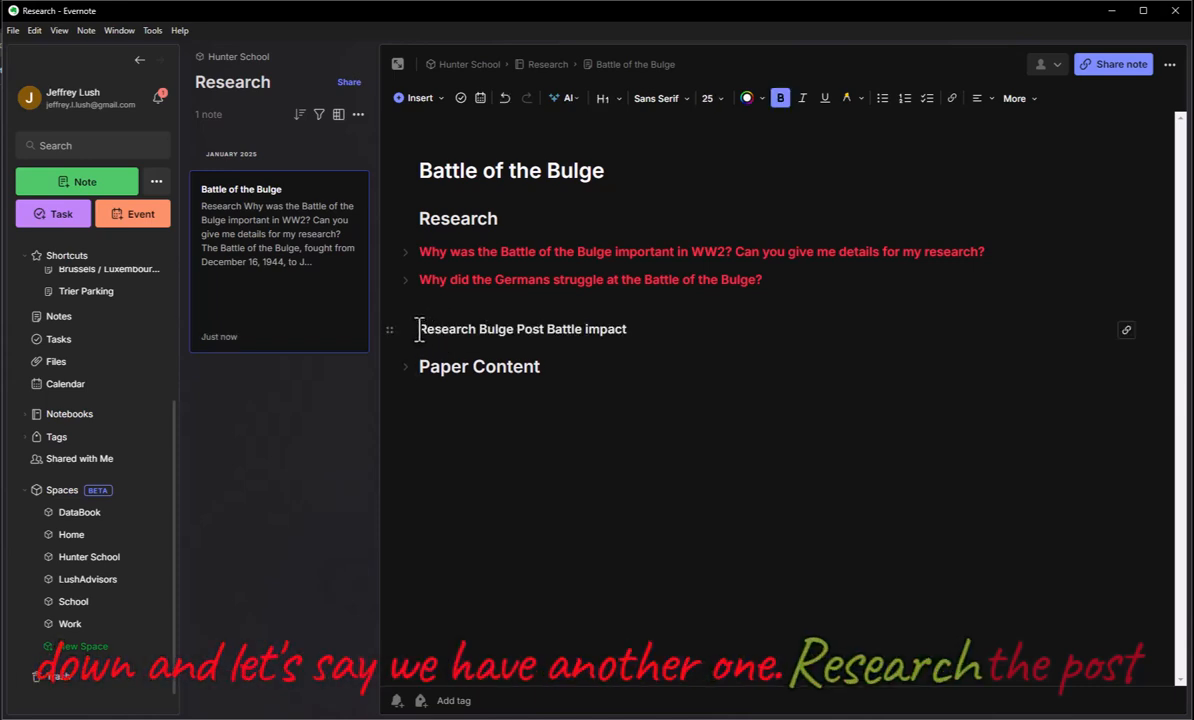
left_click_drag(418, 329, 509, 329)
left_click_drag(599, 329, 631, 331)
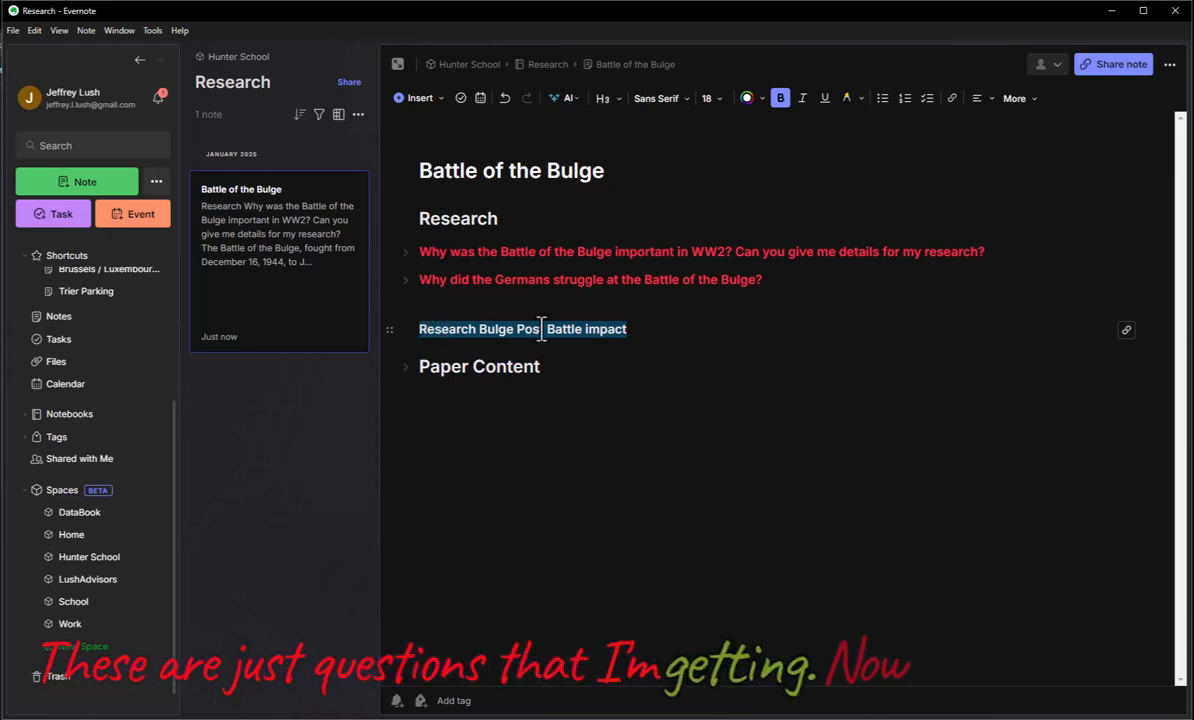
left_click(610, 329)
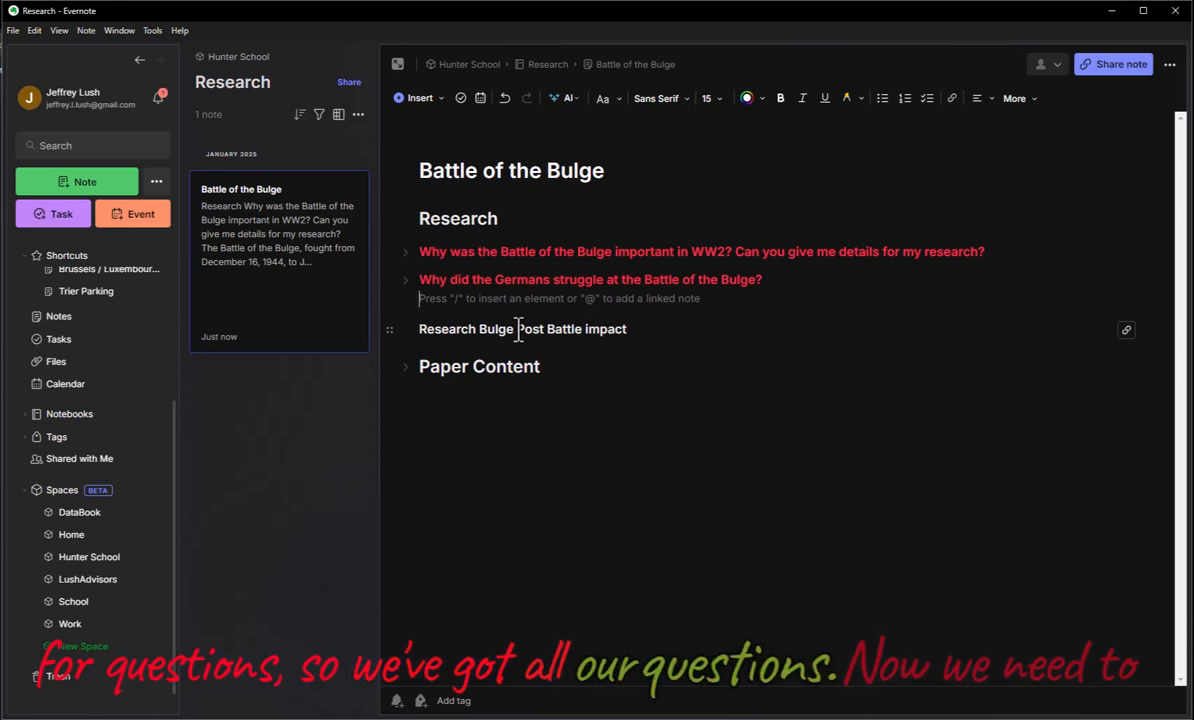
key("Delete")
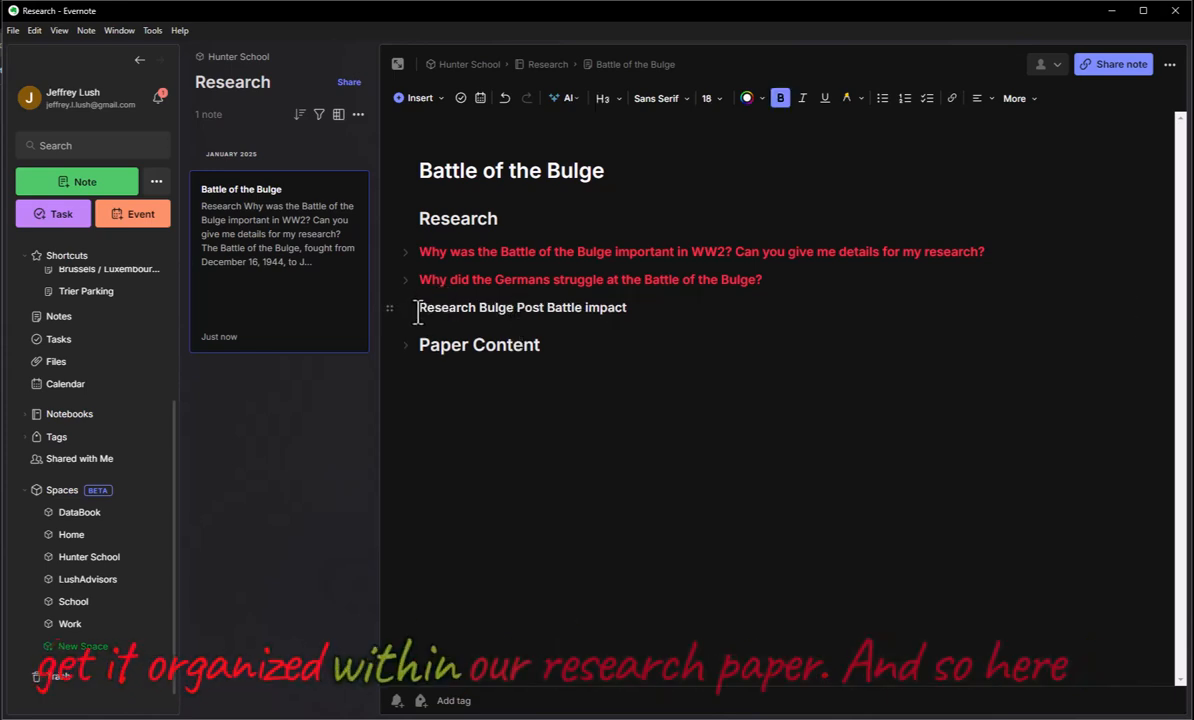
Check the header style options for the "Research Bulge Post Battle impact" line.
left_click_drag(418, 311, 466, 307)
left_click_drag(570, 310, 631, 310)
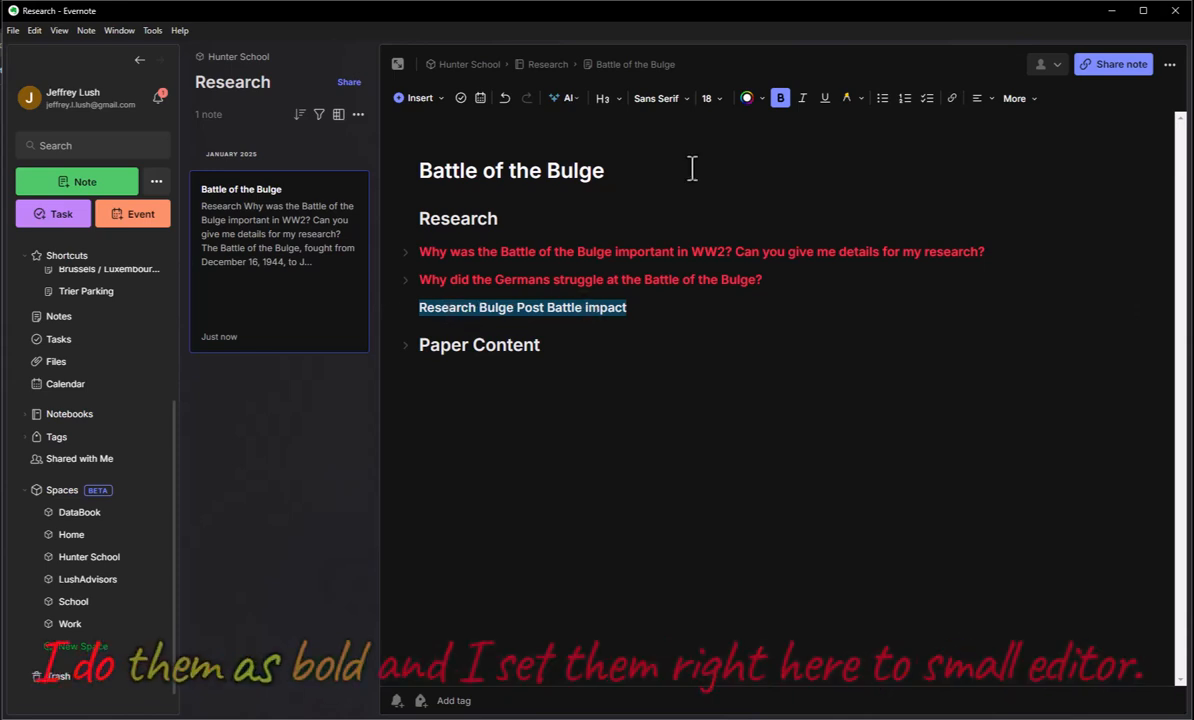
left_click(609, 102)
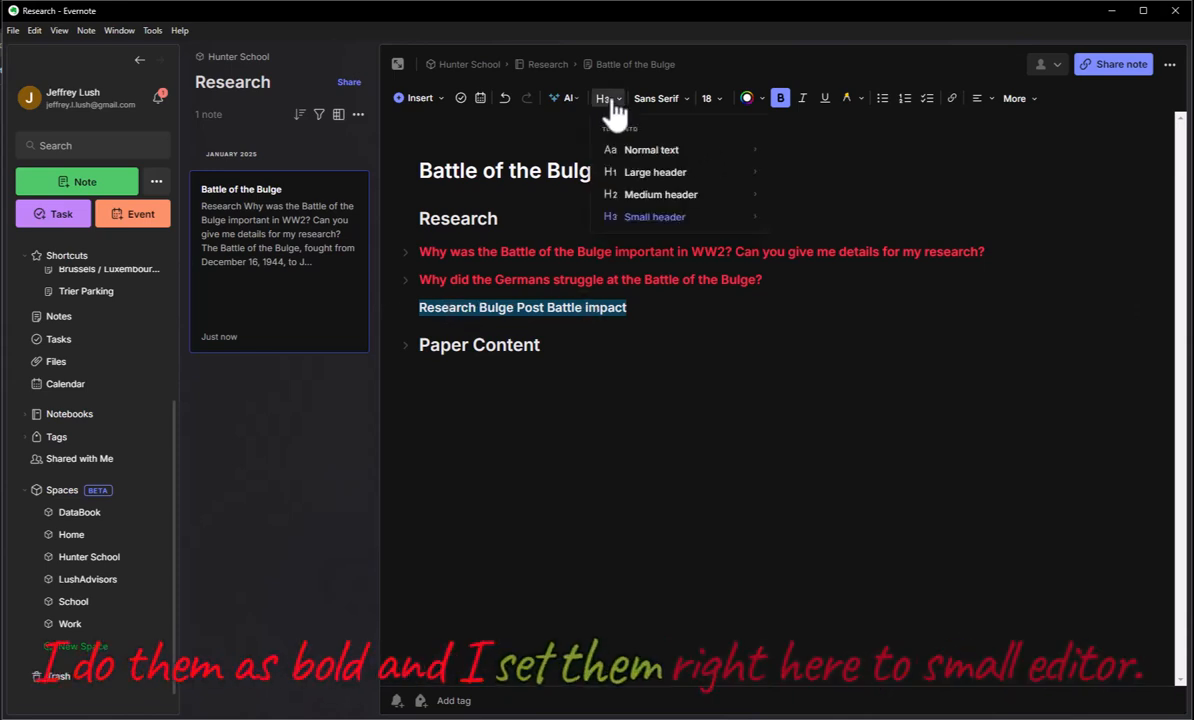
mouse_move(642, 228)
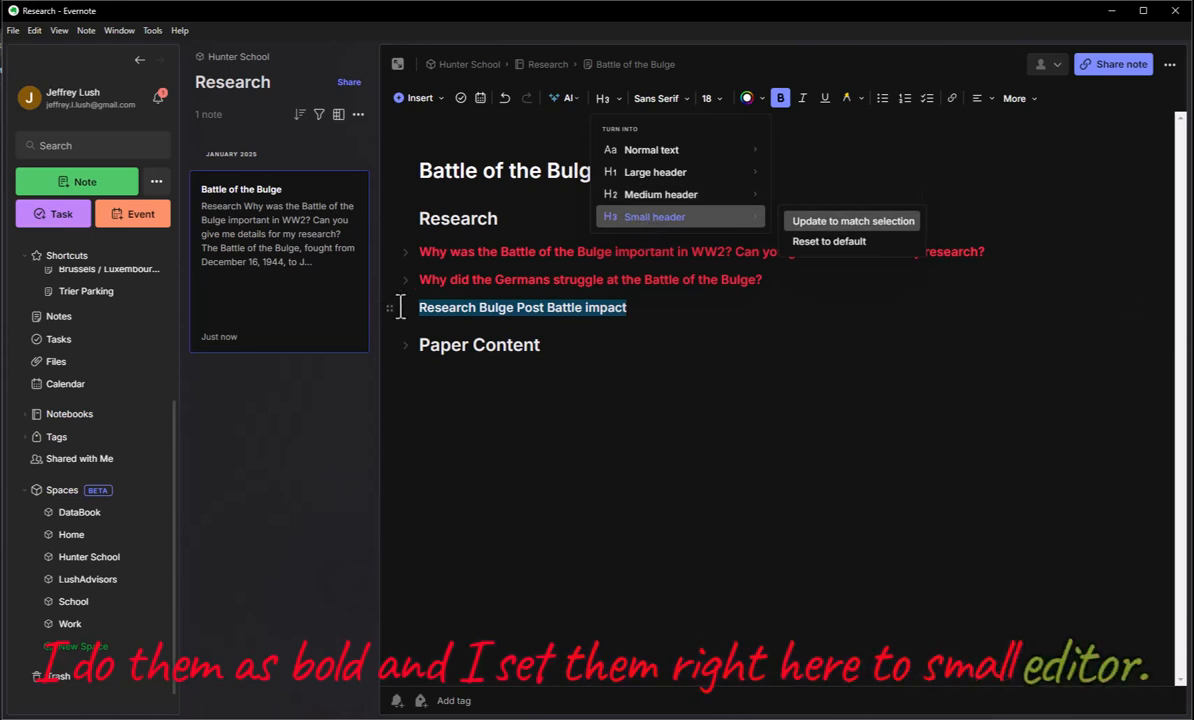
left_click(852, 163)
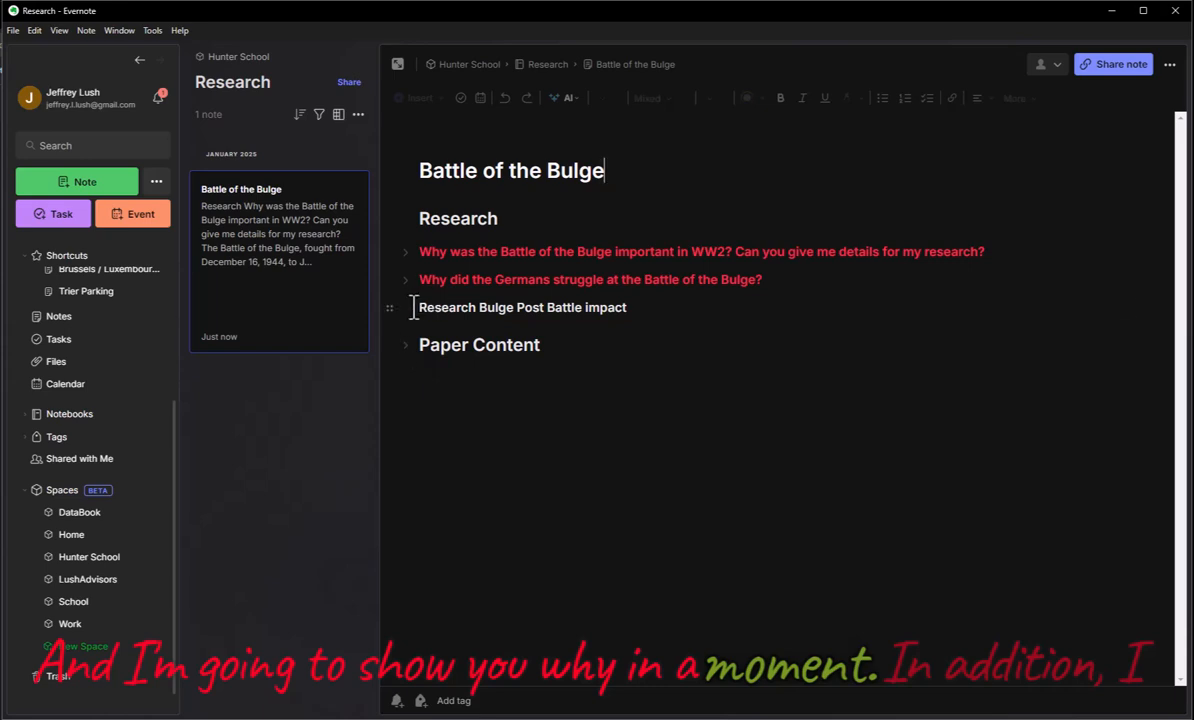
Color the "Research Bulge Post Battle impact" header red.
left_click_drag(418, 307, 624, 309)
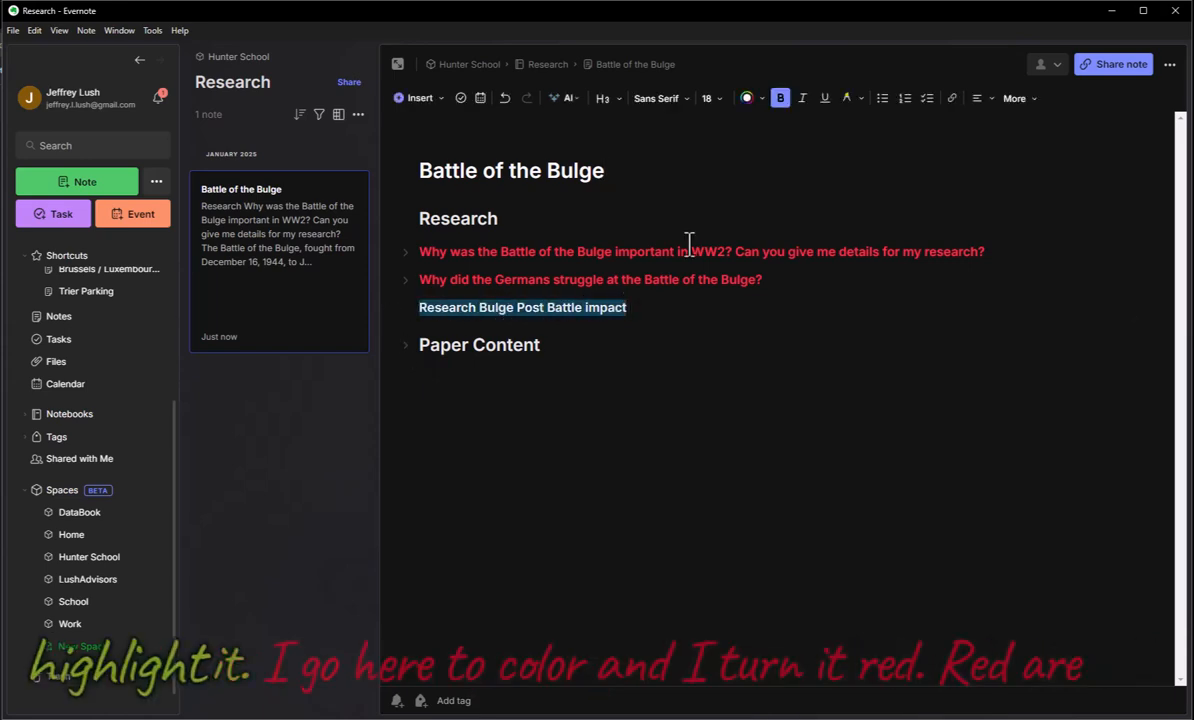
left_click(751, 102)
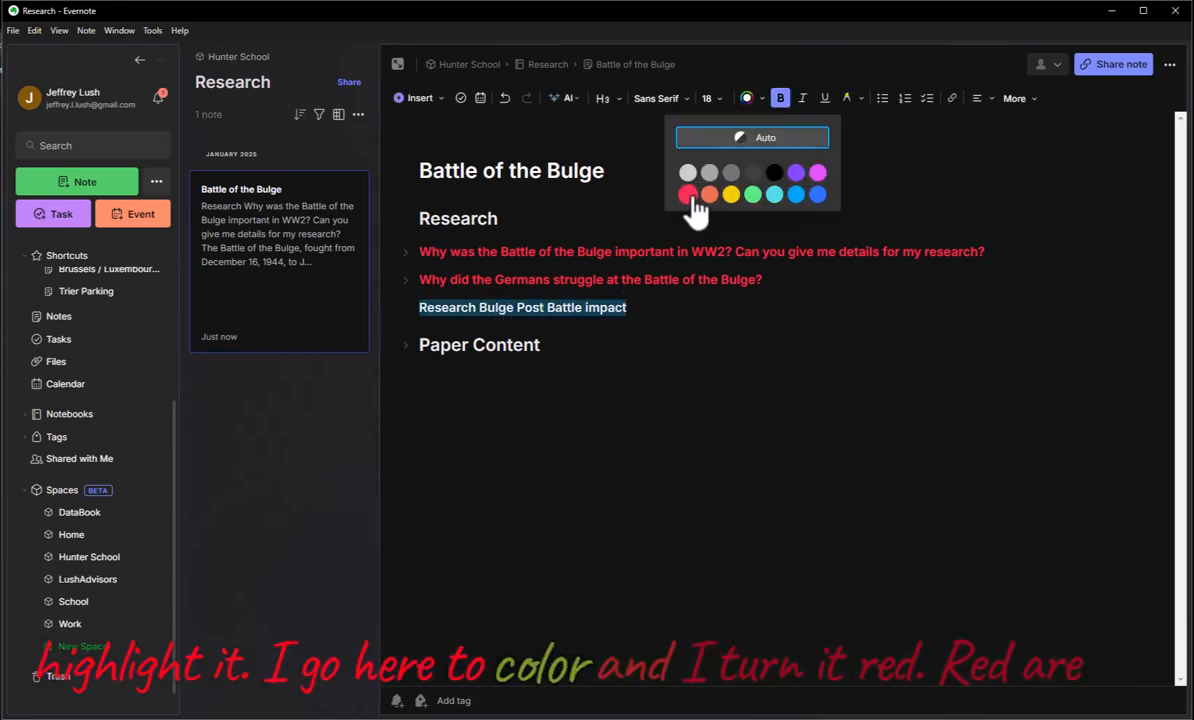
left_click(696, 195)
left_click(662, 330)
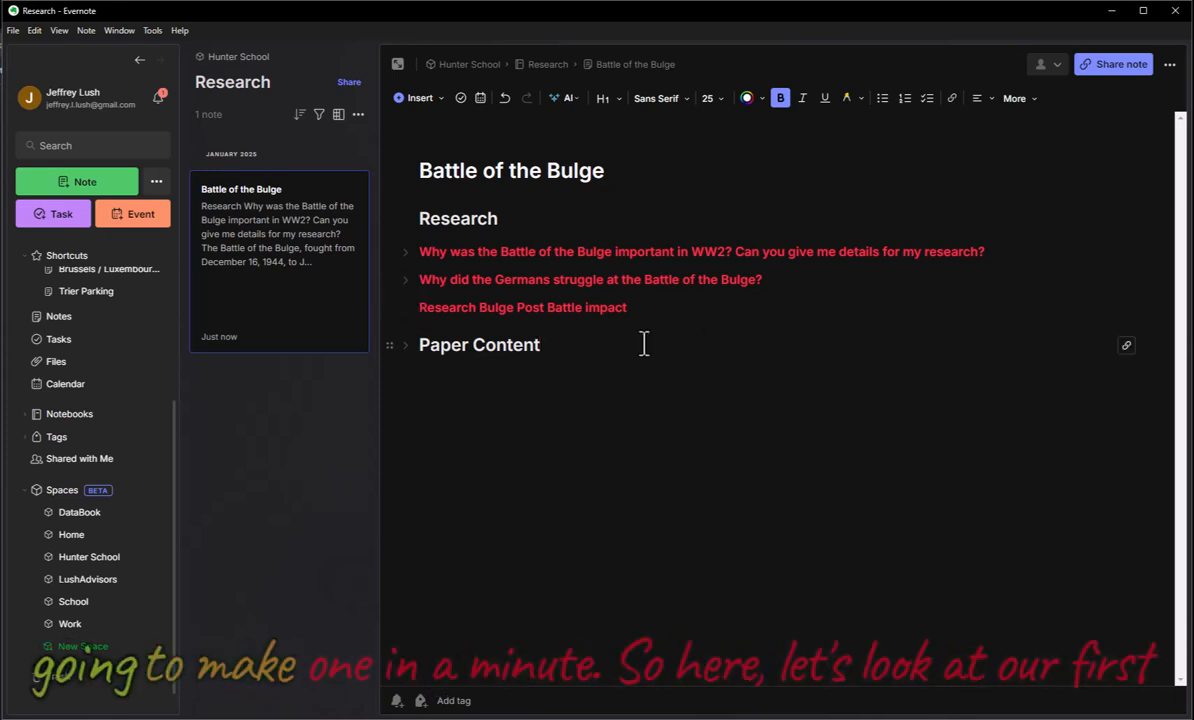
Expand the first research question and add a "My Thoughts:" line between its numbered list and the Hook paragraph.
left_click(405, 252)
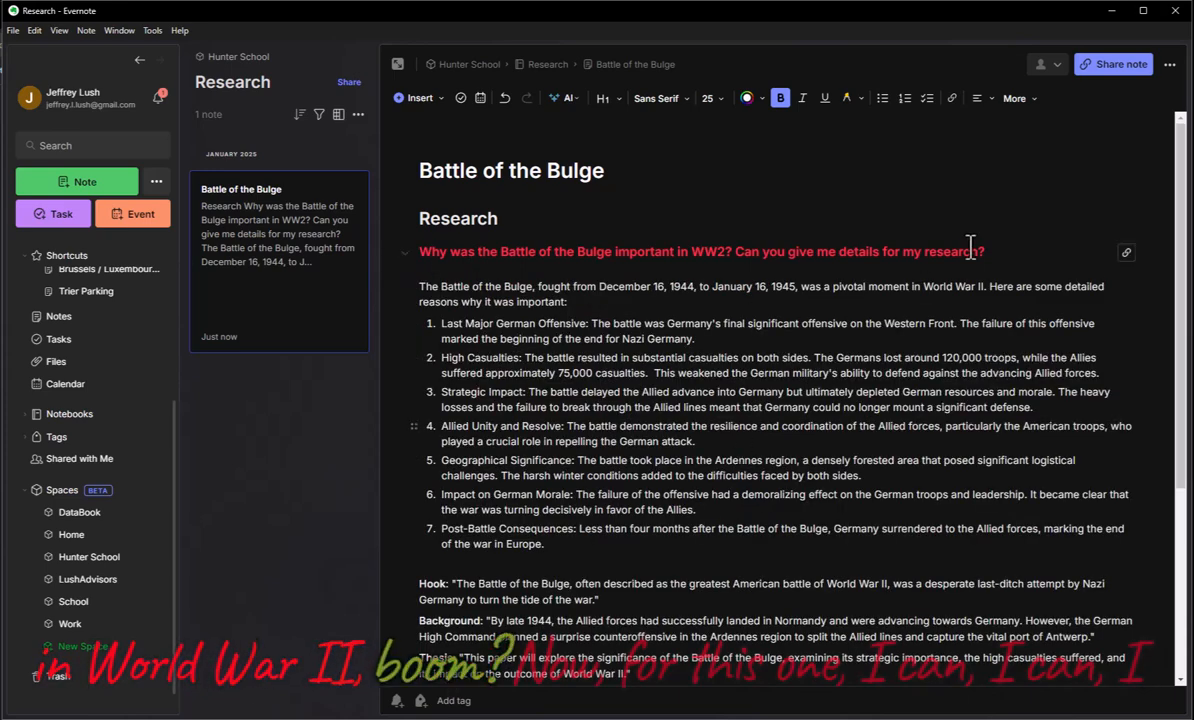
left_click_drag(981, 254, 437, 248)
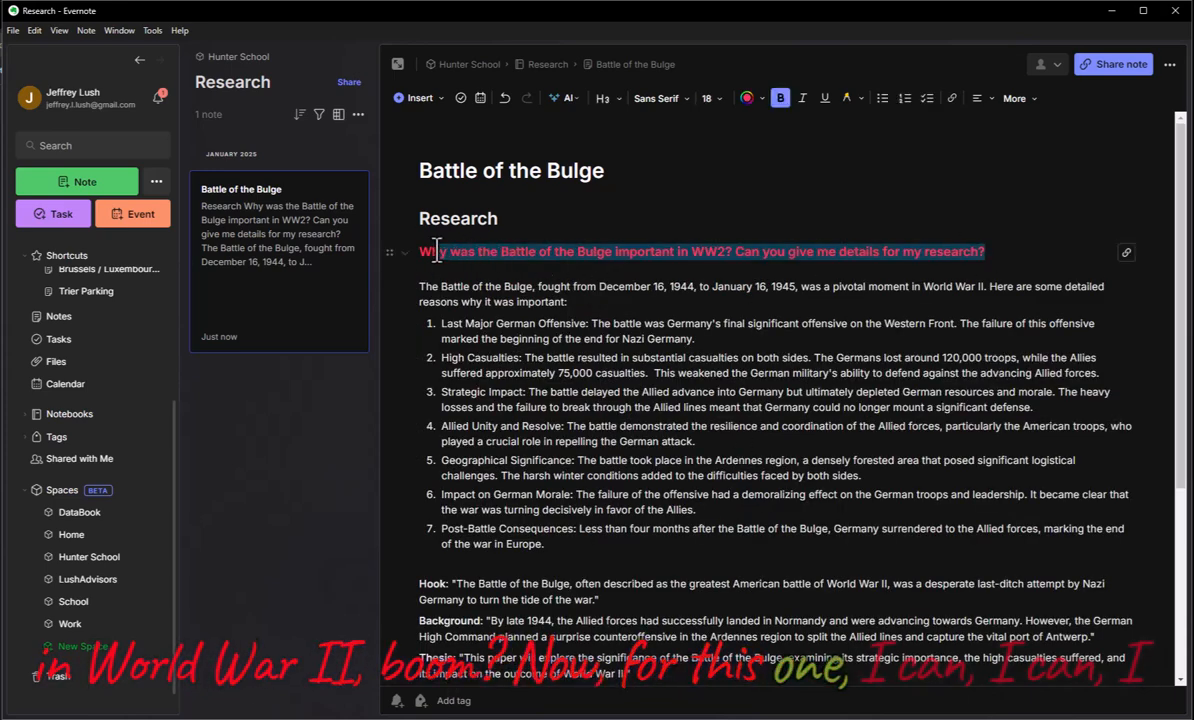
left_click(603, 309)
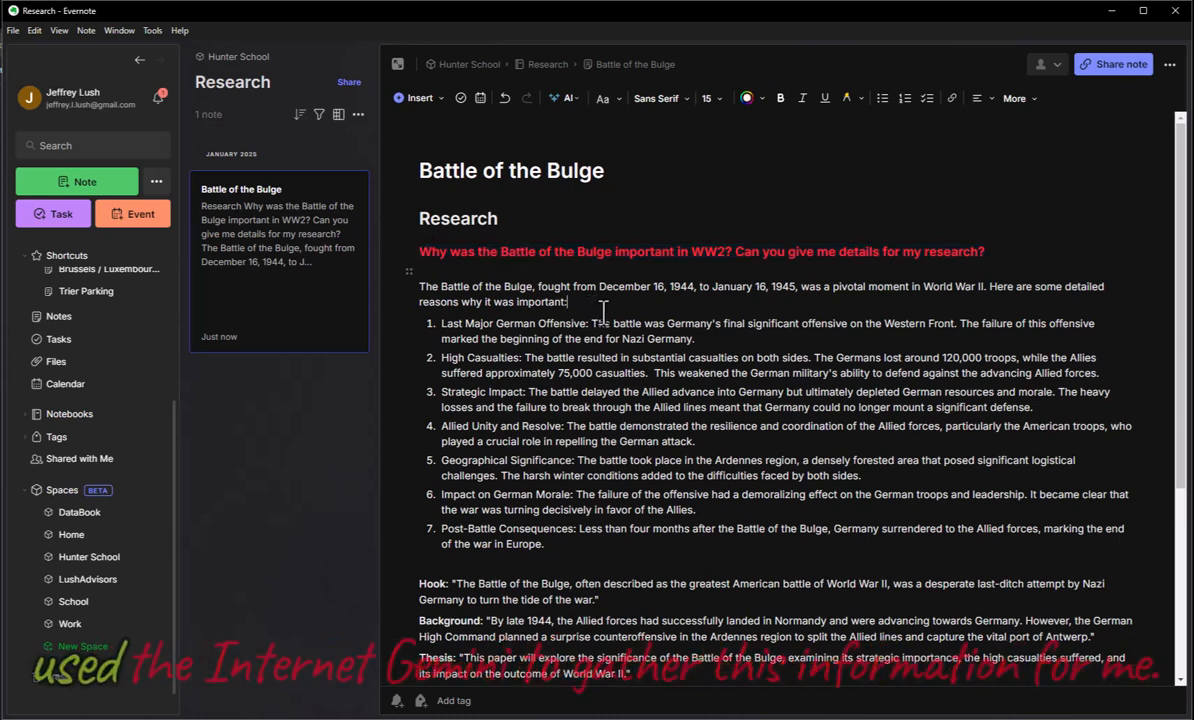
scroll(579, 470, "down", 1)
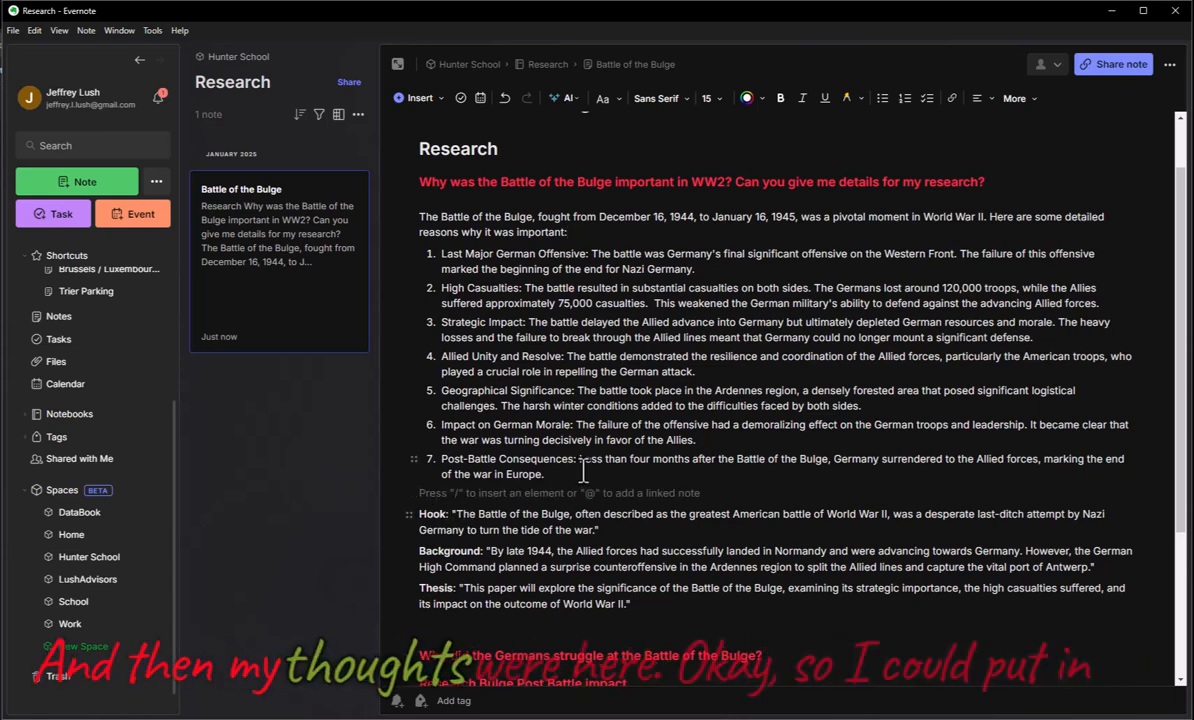
key("Return")
key("Return")
type("M")
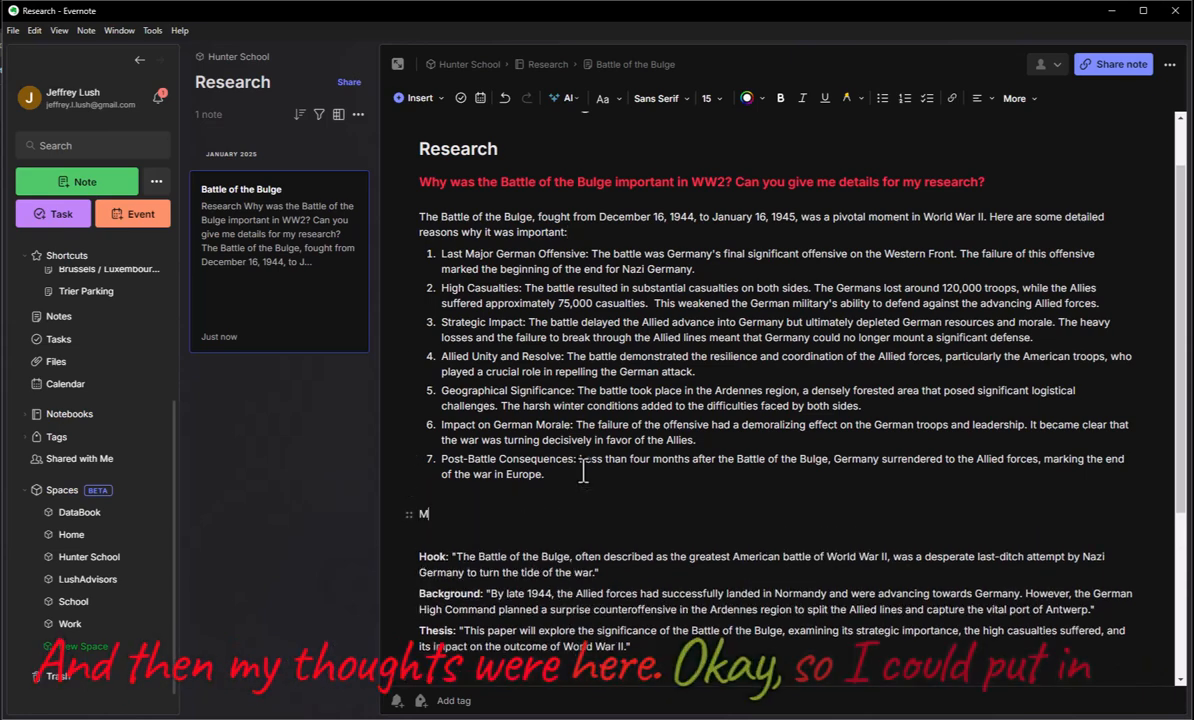
type("y Thoughts:")
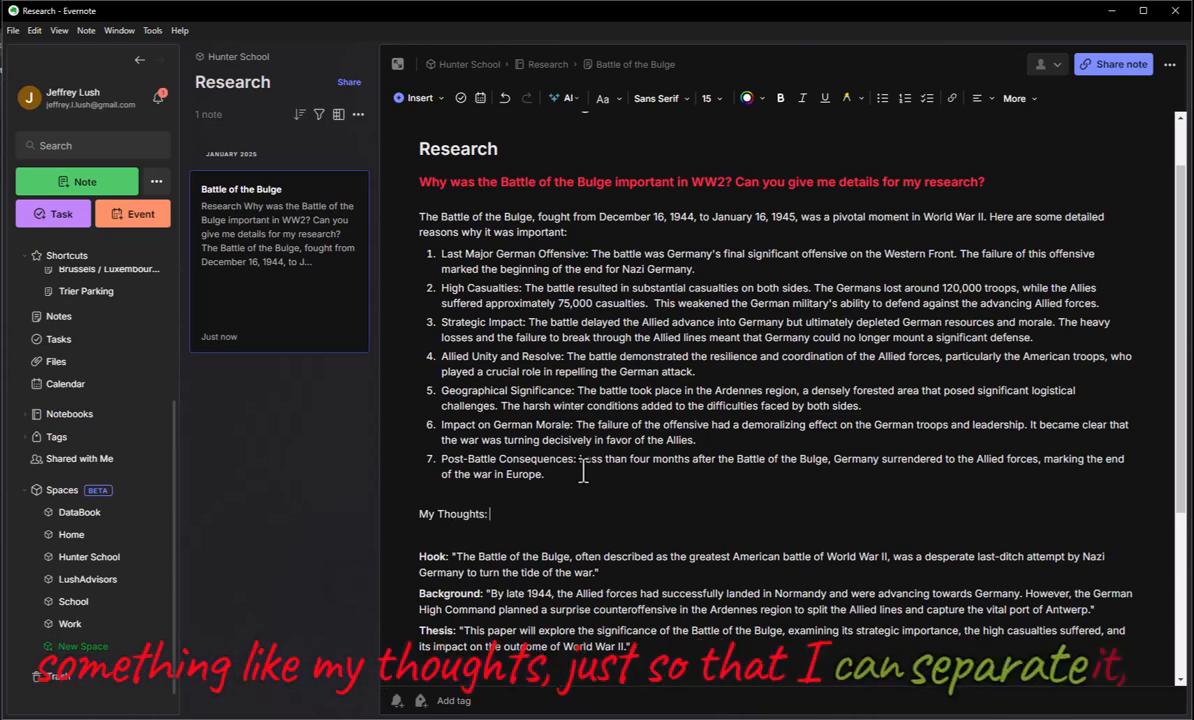
Make the "My Thoughts:" line bold and green, and remove the blank line beneath it.
key("shift+Home")
key("ctrl+b")
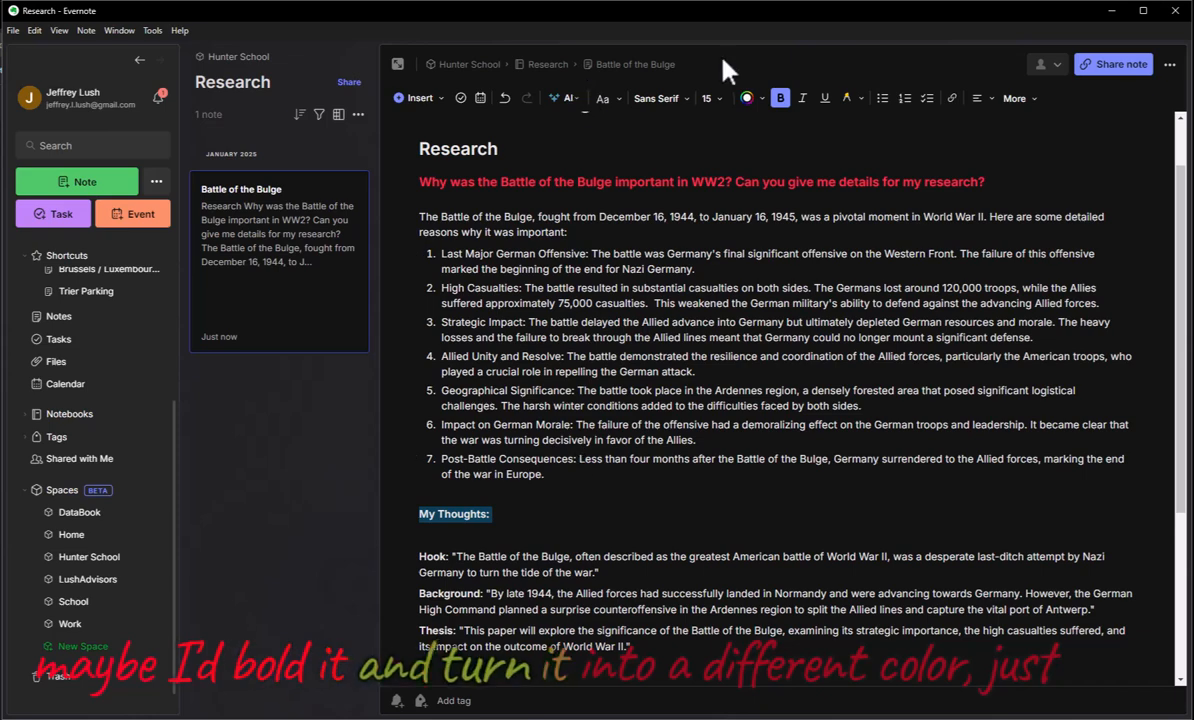
left_click(757, 106)
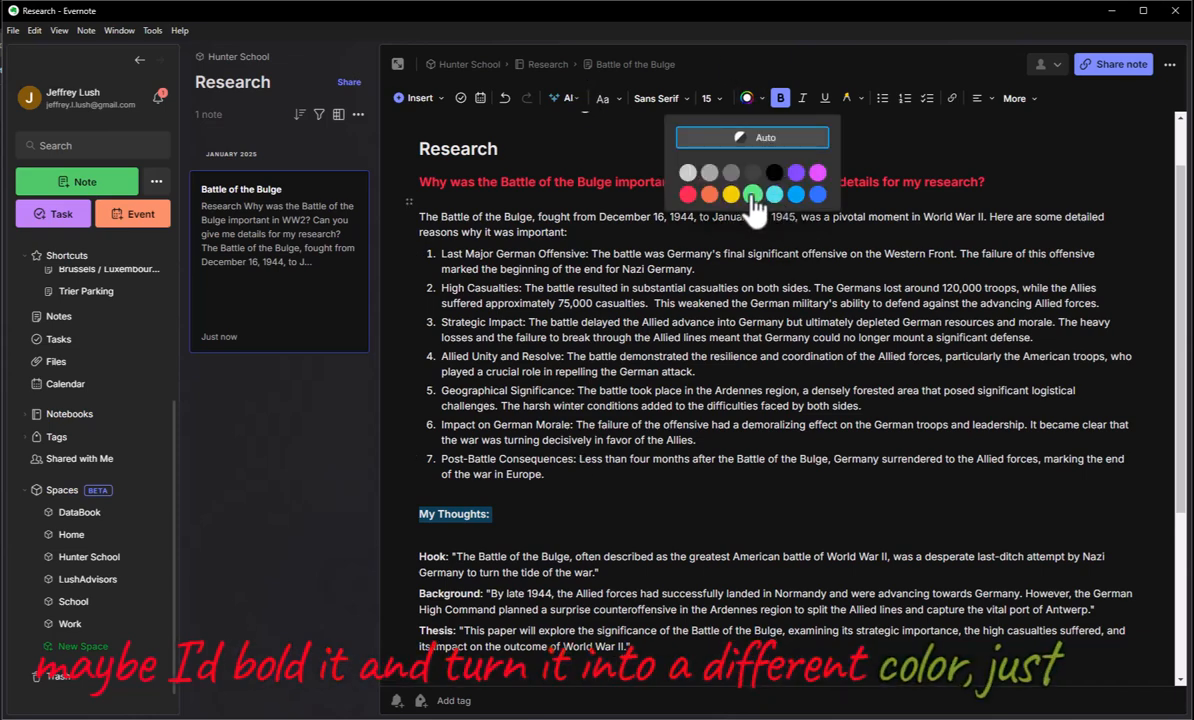
left_click(752, 195)
left_click(498, 537)
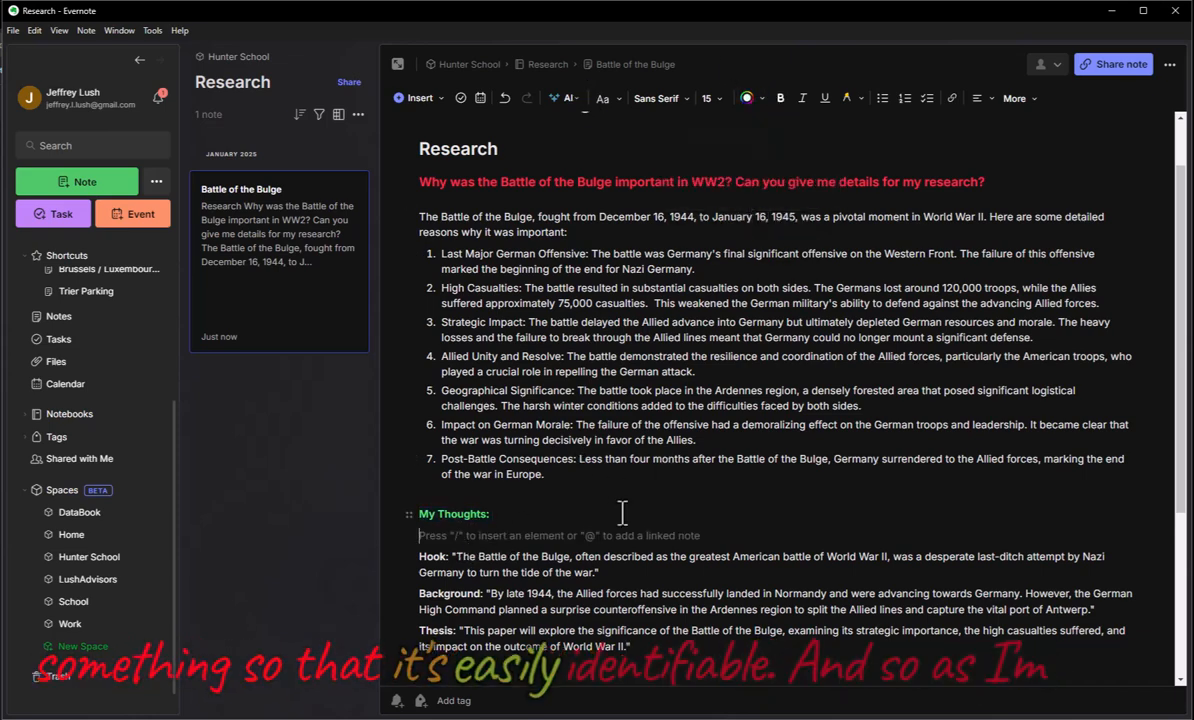
key("Delete")
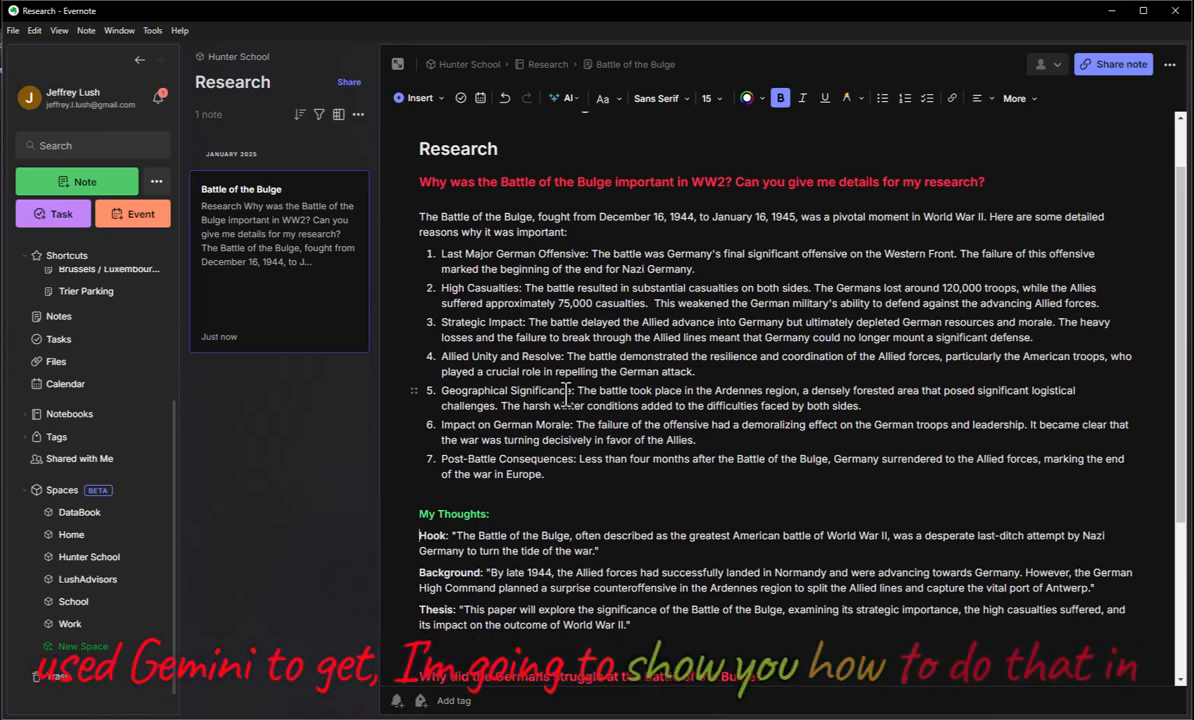
Expand the Paper Content section and highlight the word Hook under its "Hook, Background and Thesis" heading.
scroll(533, 376, "down", 1)
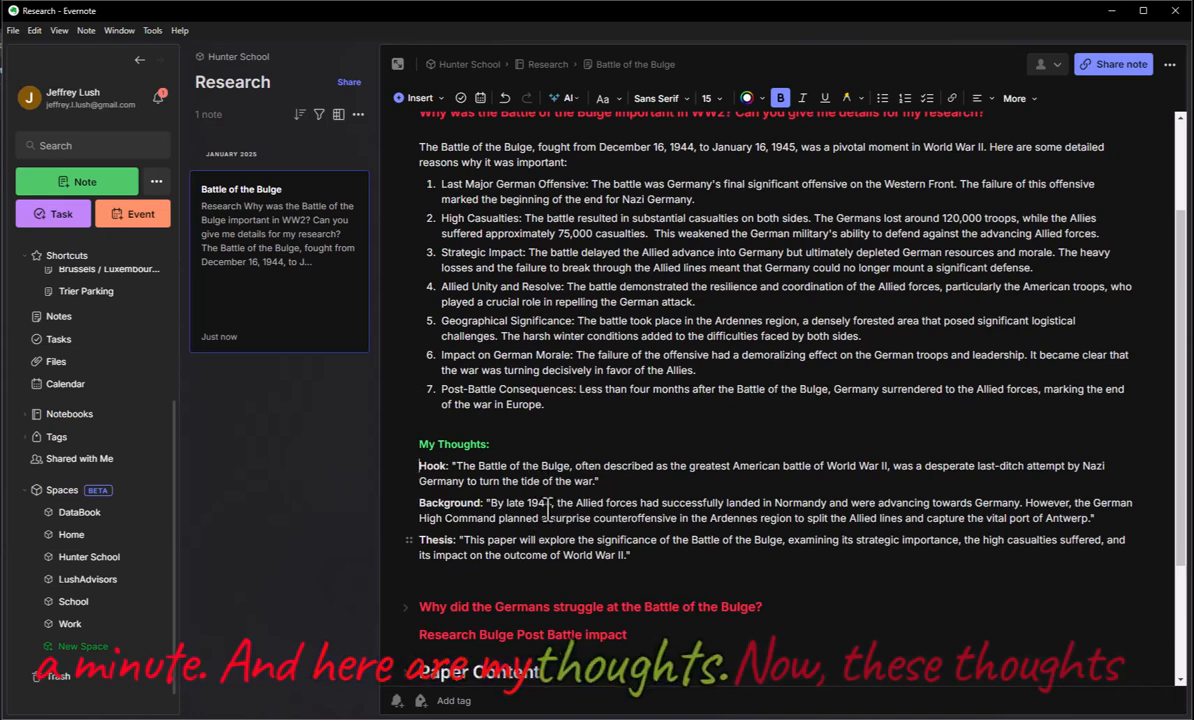
scroll(585, 512, "down", 2)
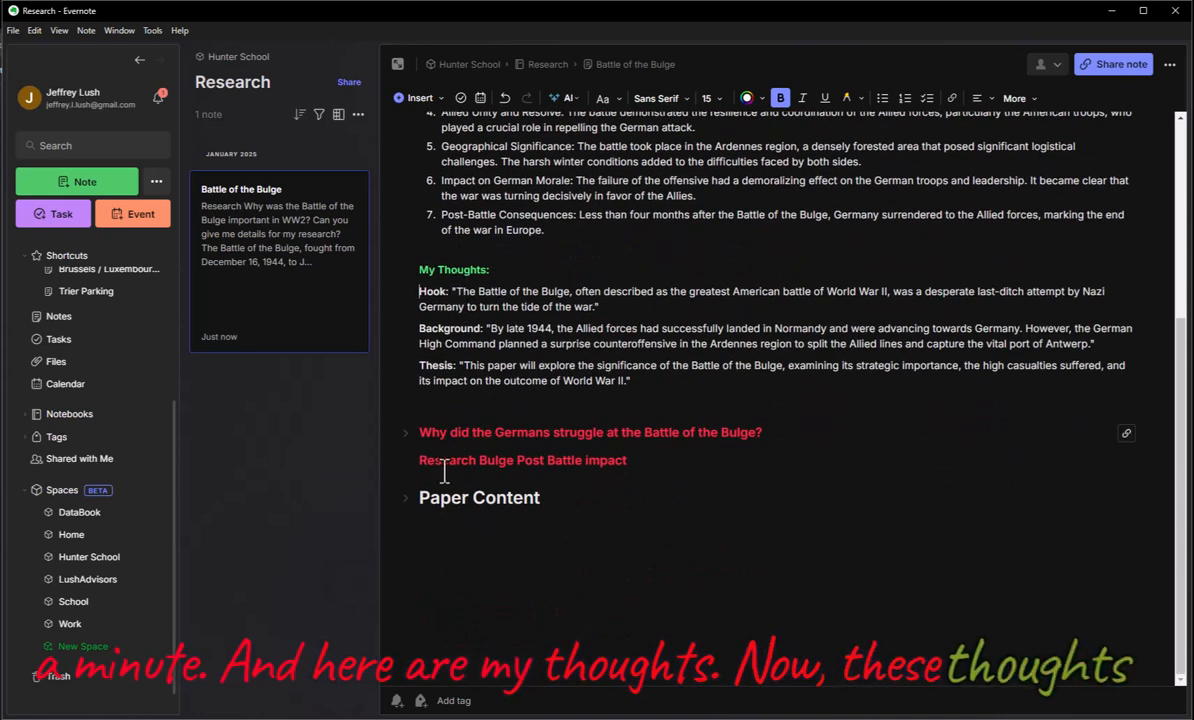
left_click(405, 499)
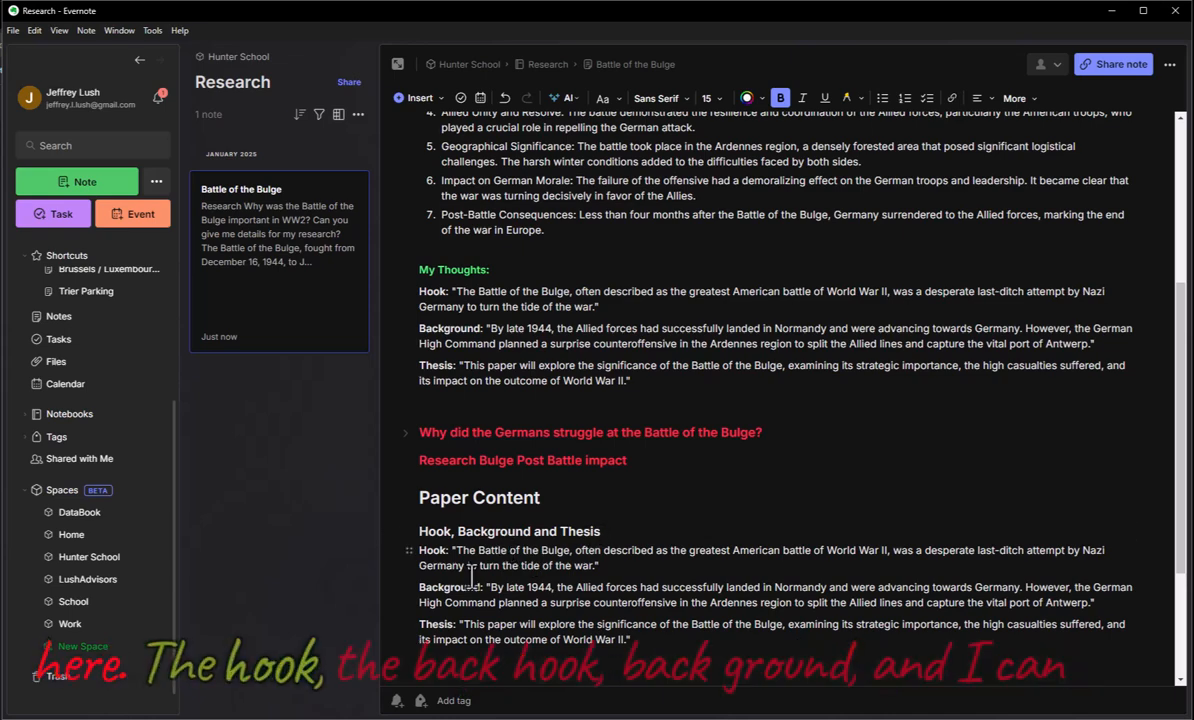
double_click(426, 550)
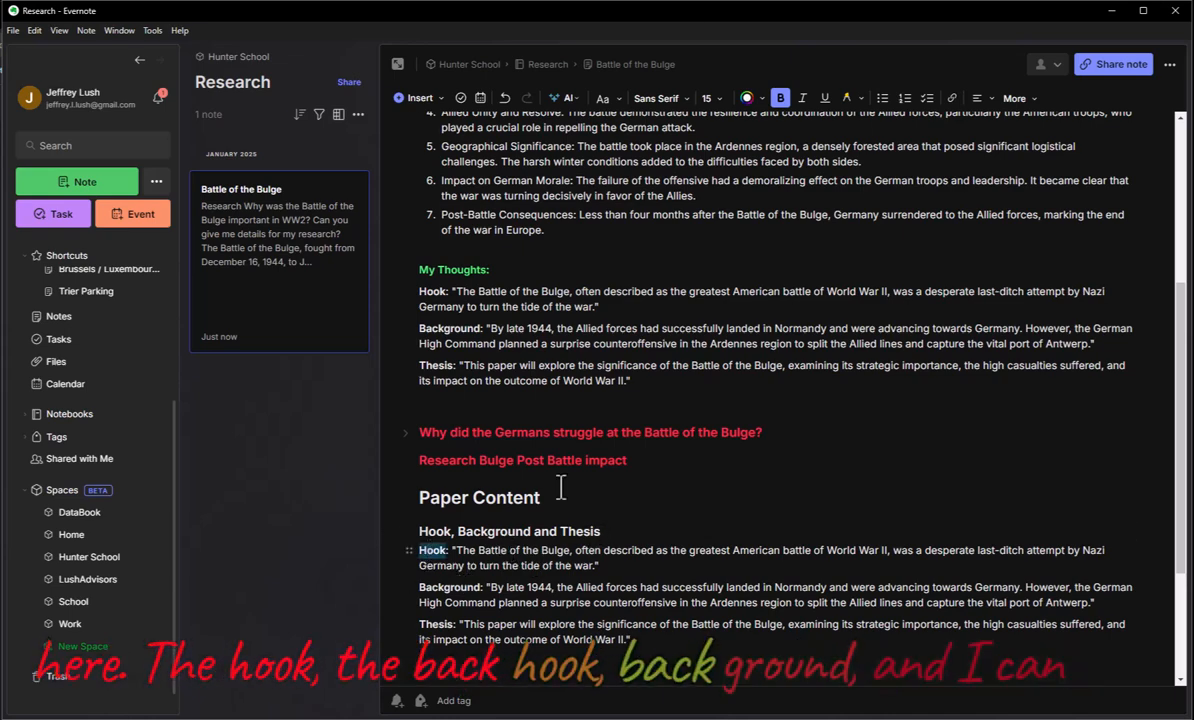
Color the Hook, Background and Thesis labels green under the "Hook, Background and Thesis" heading in Paper Content.
left_click(750, 101)
left_click(751, 194)
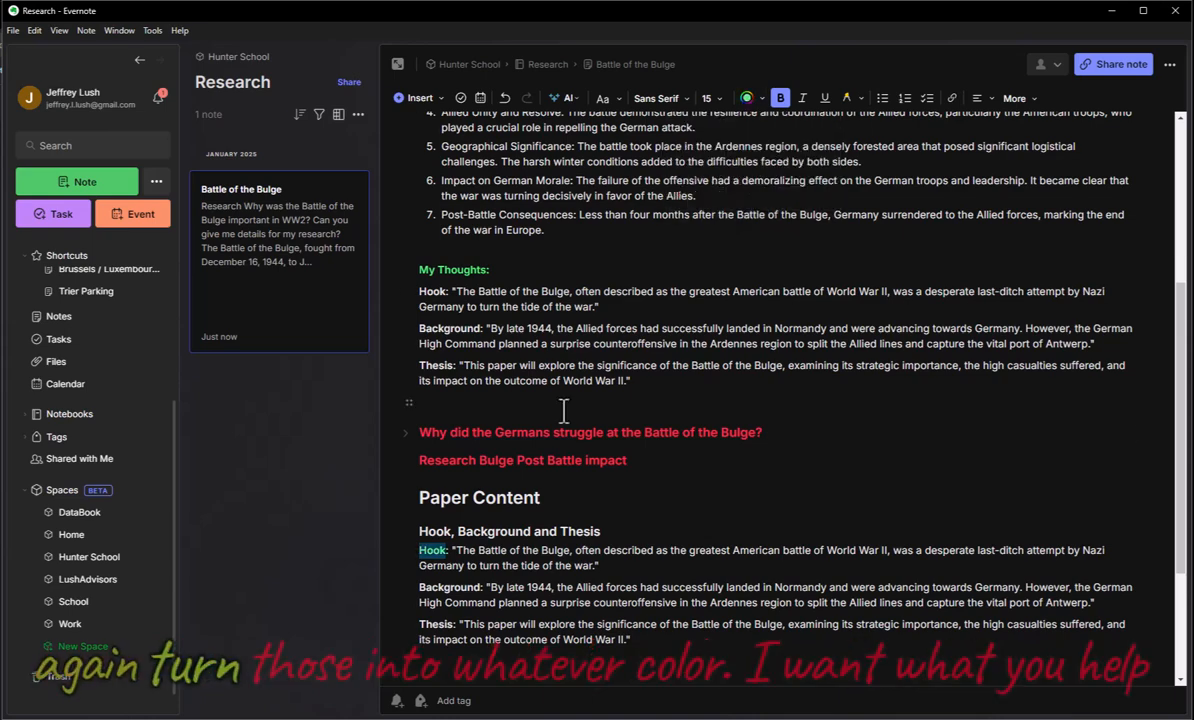
double_click(450, 587)
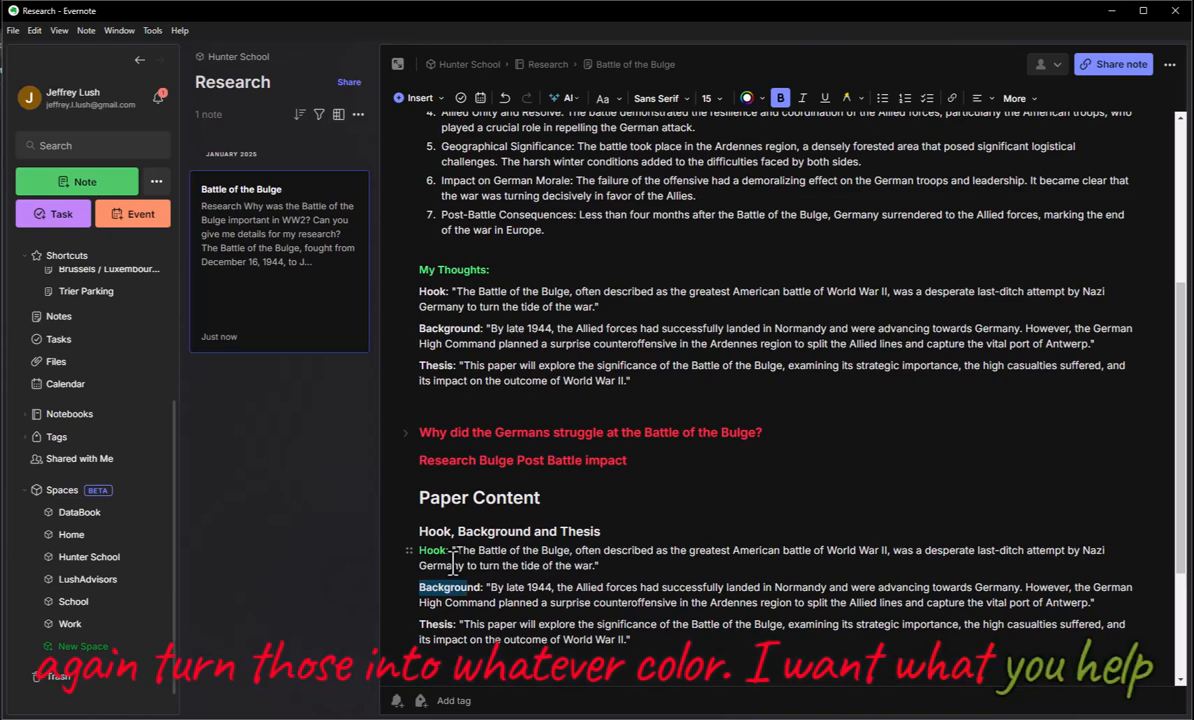
left_click(748, 98)
left_click(765, 195)
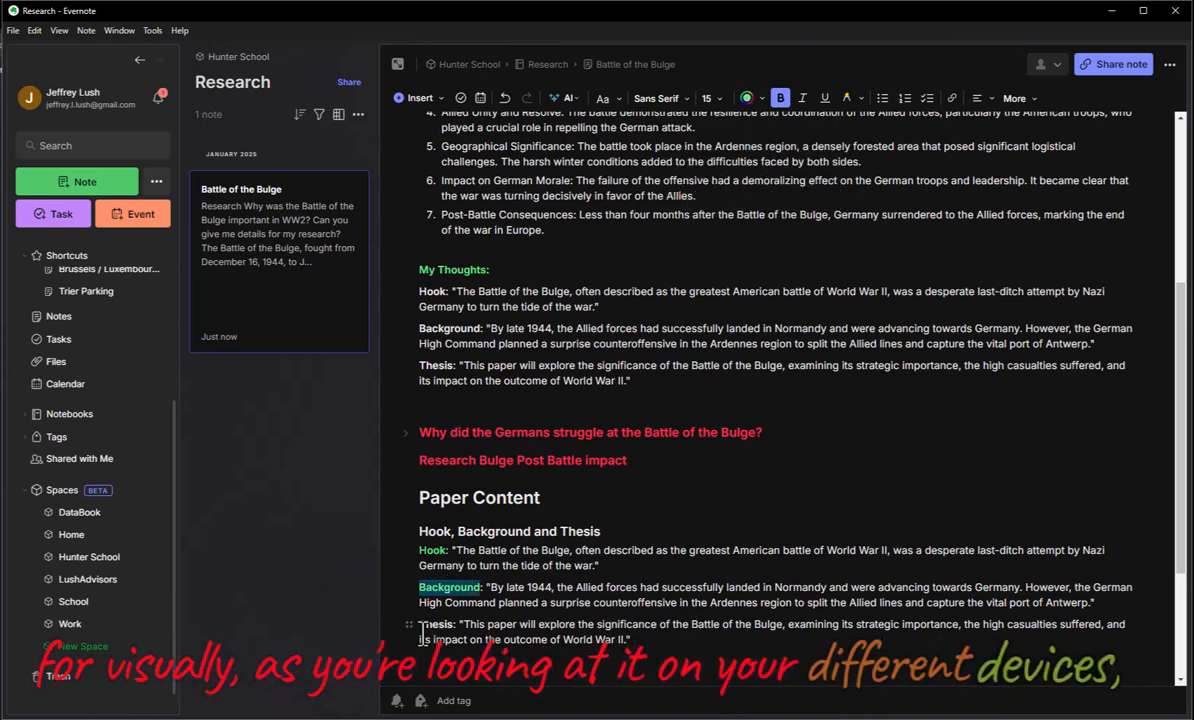
left_click(750, 99)
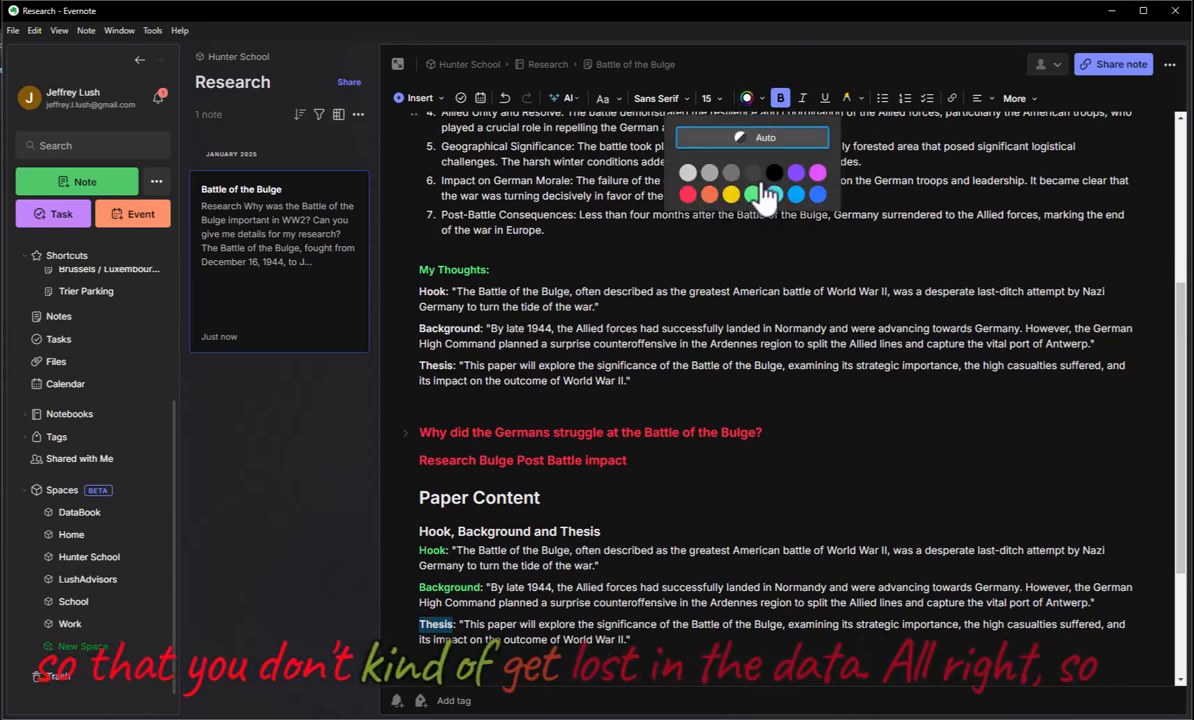
left_click(755, 195)
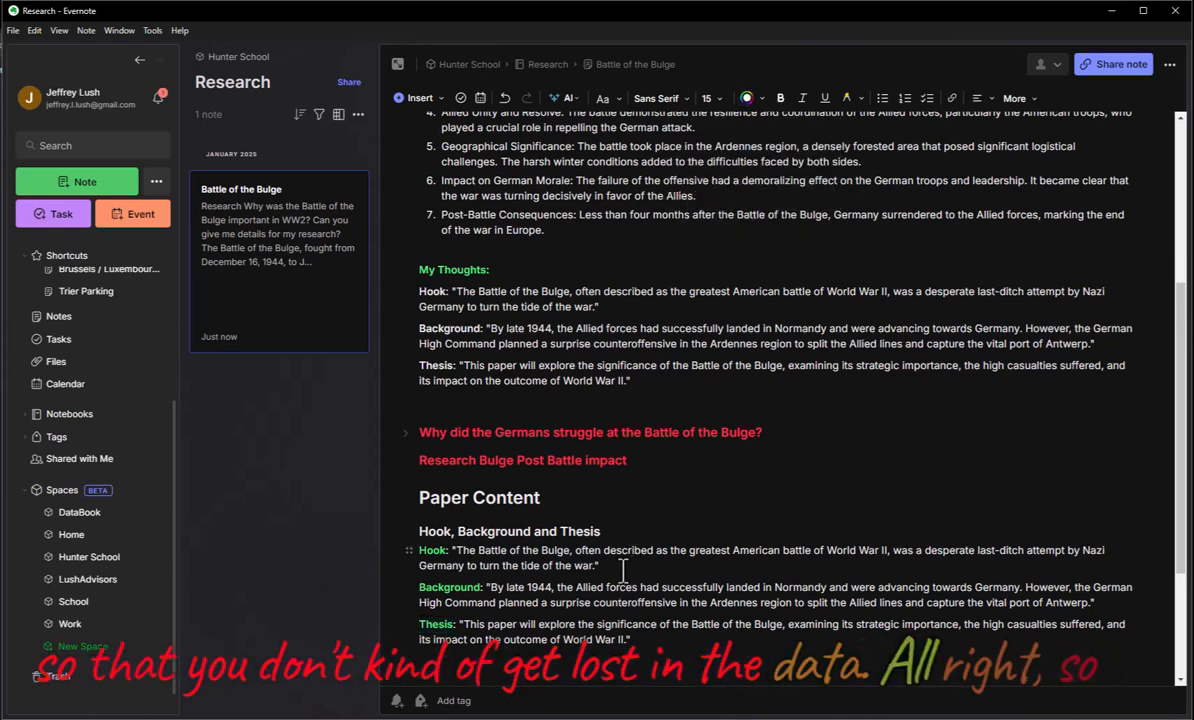
Add a "Paper Content:" line below the Thesis paragraph at the end of the note and color its words green.
scroll(597, 403, "up", 5)
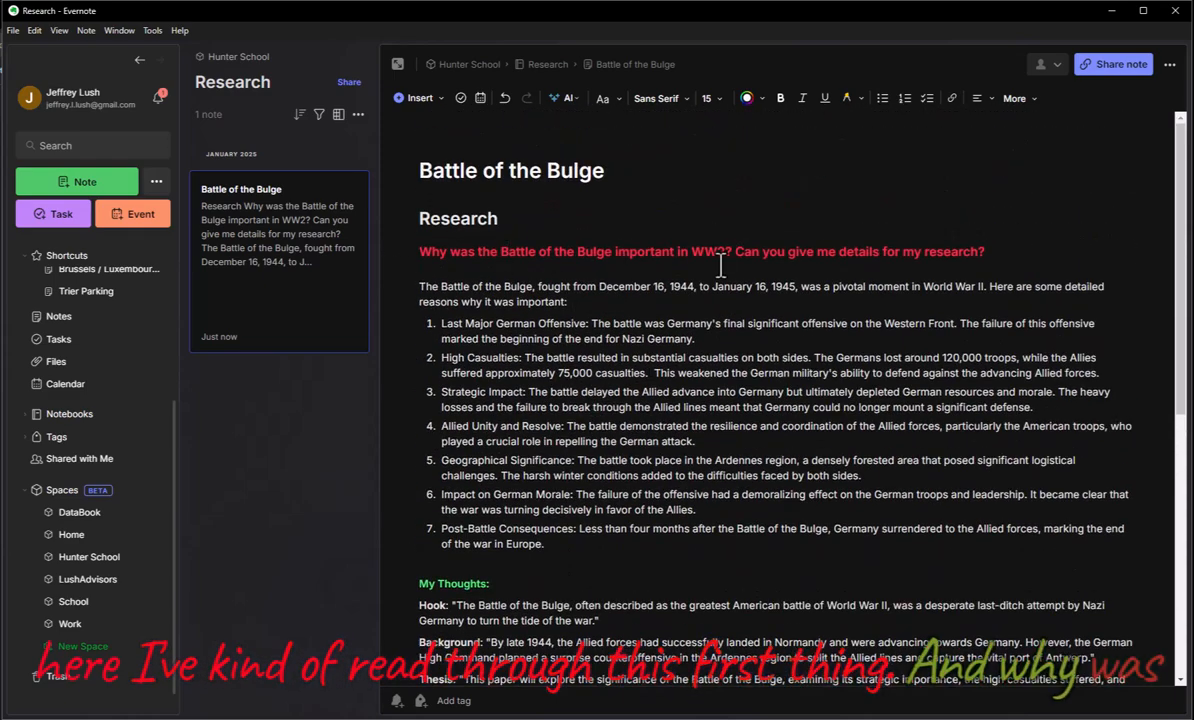
scroll(720, 265, "down", 5)
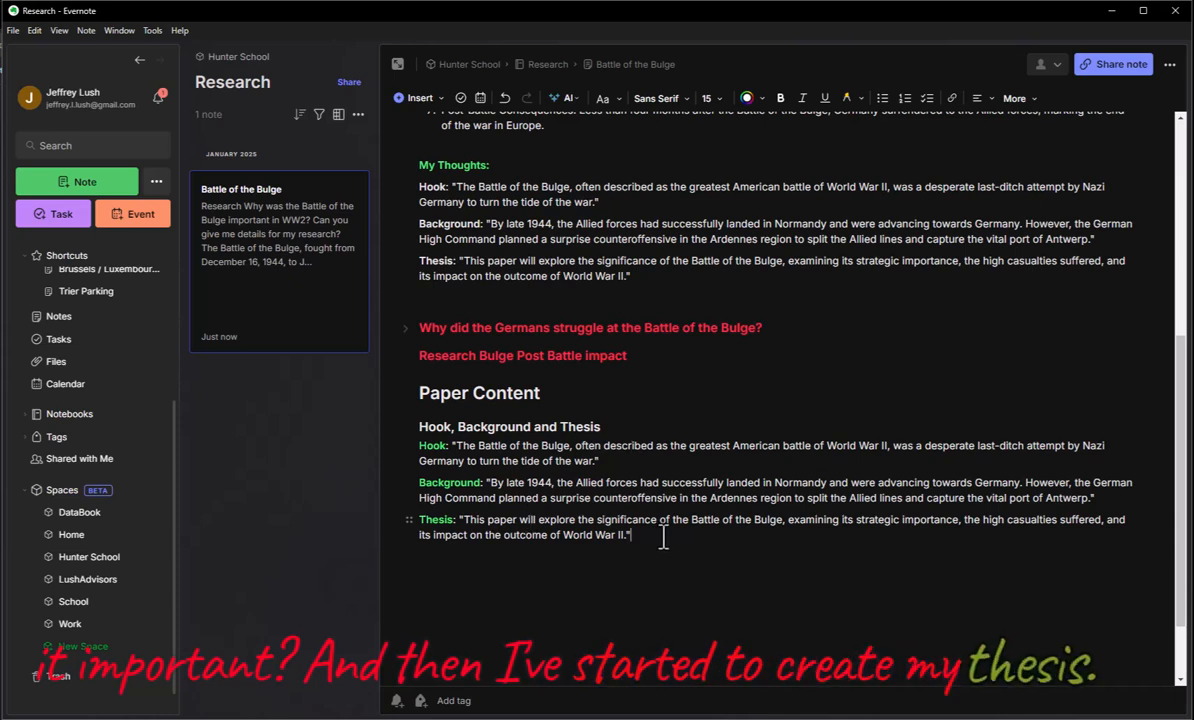
key("Return")
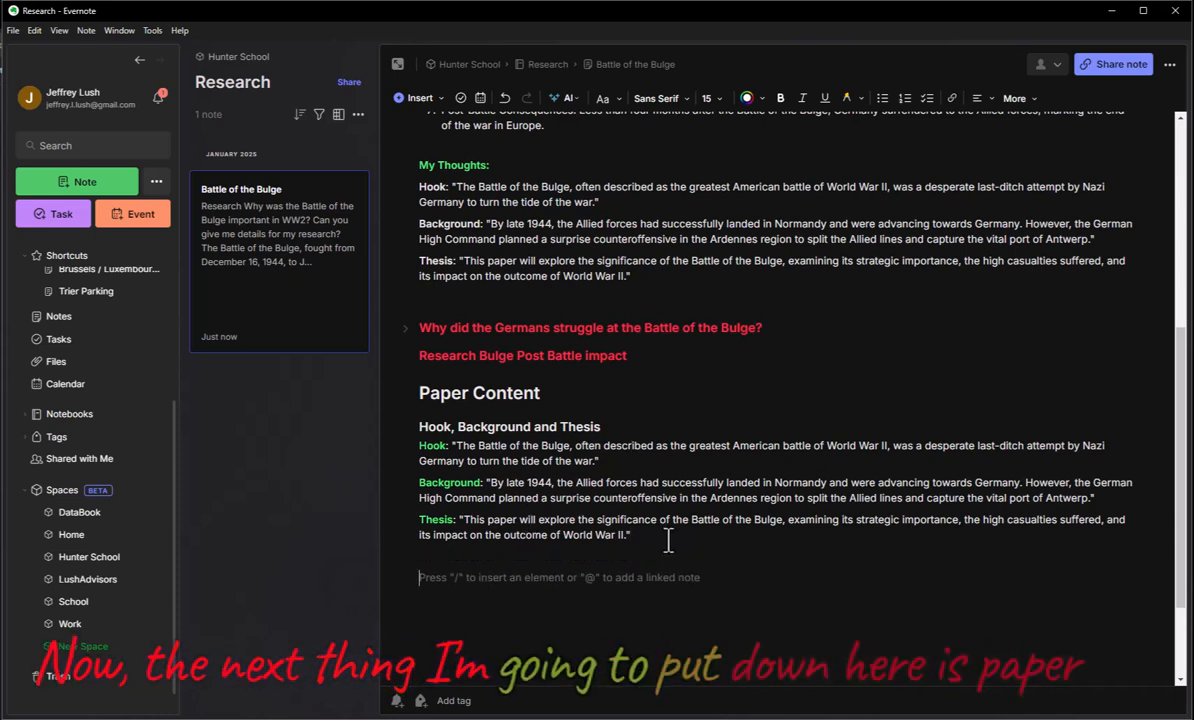
type("Paper Content:")
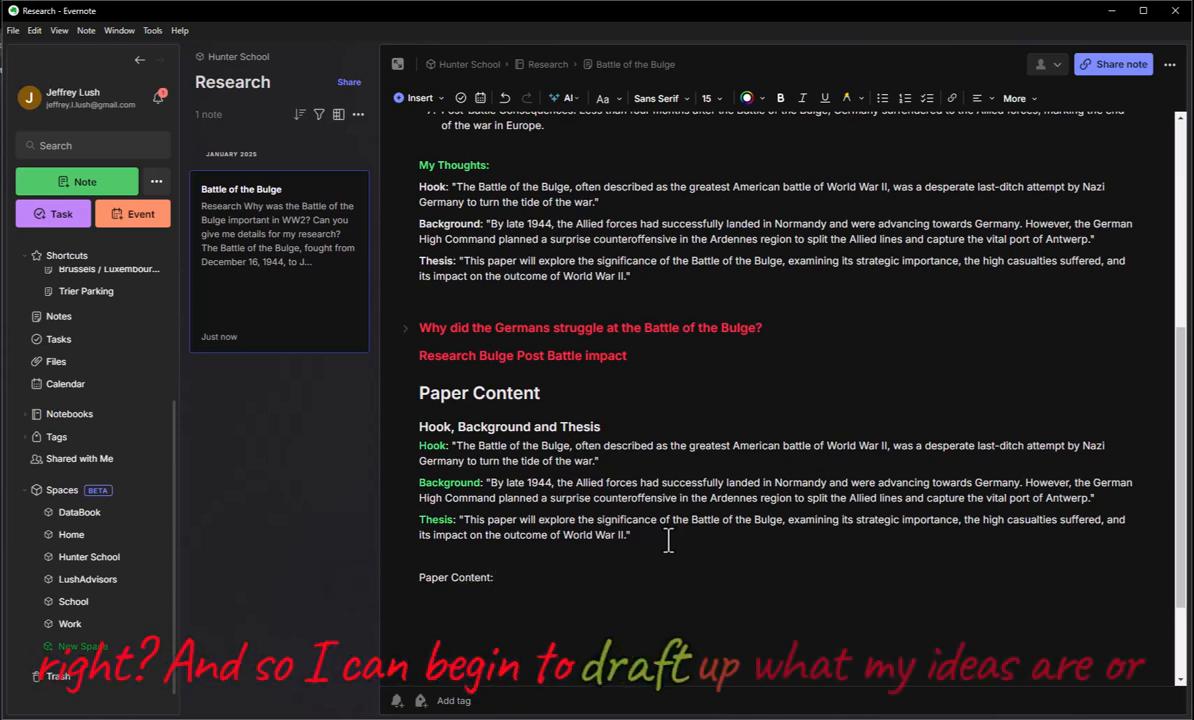
key("Return")
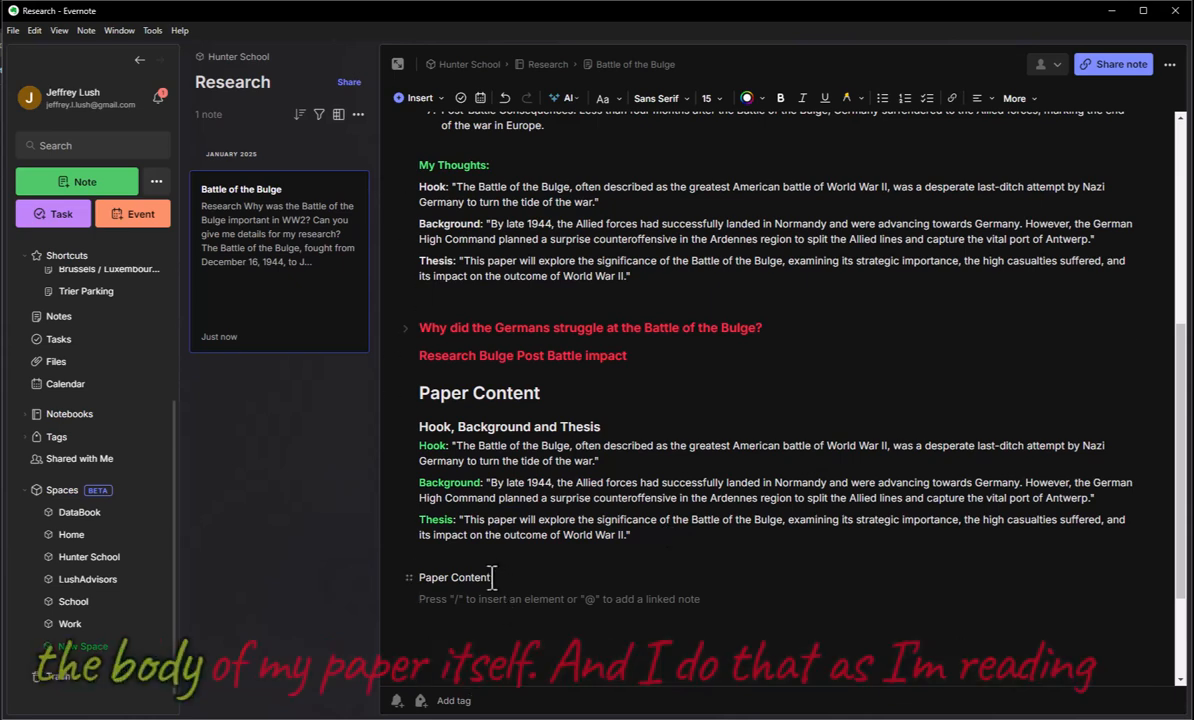
left_click_drag(490, 577, 401, 571)
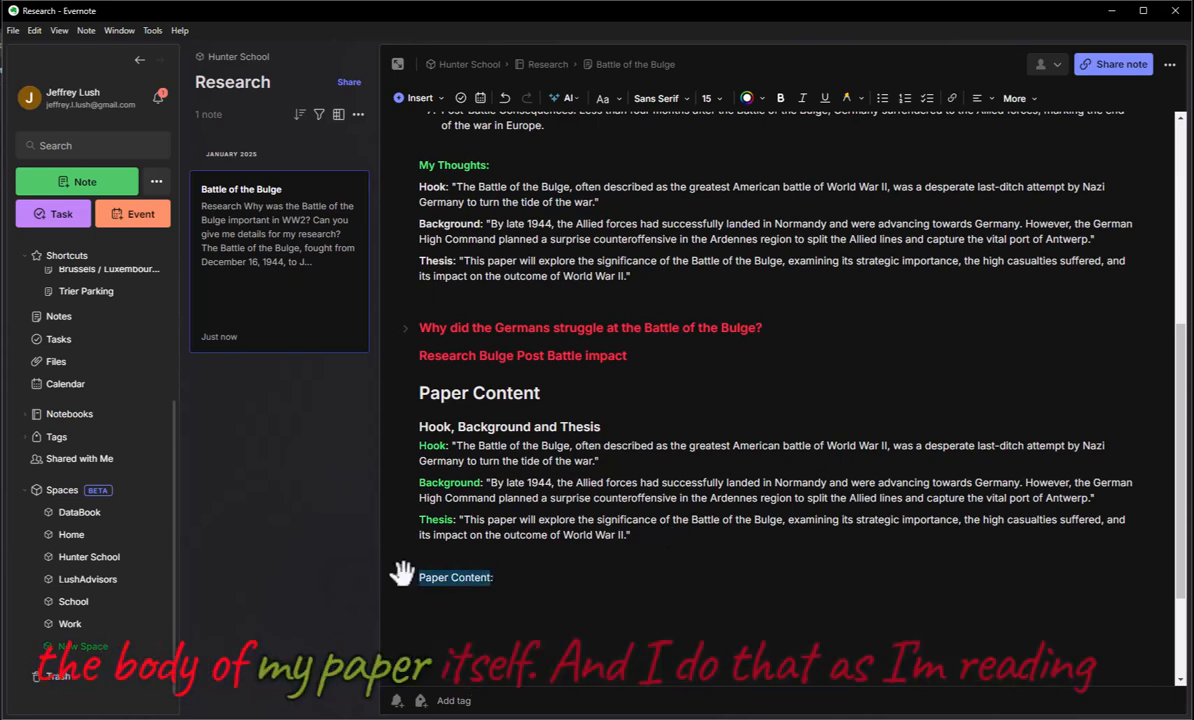
left_click(750, 98)
left_click(763, 193)
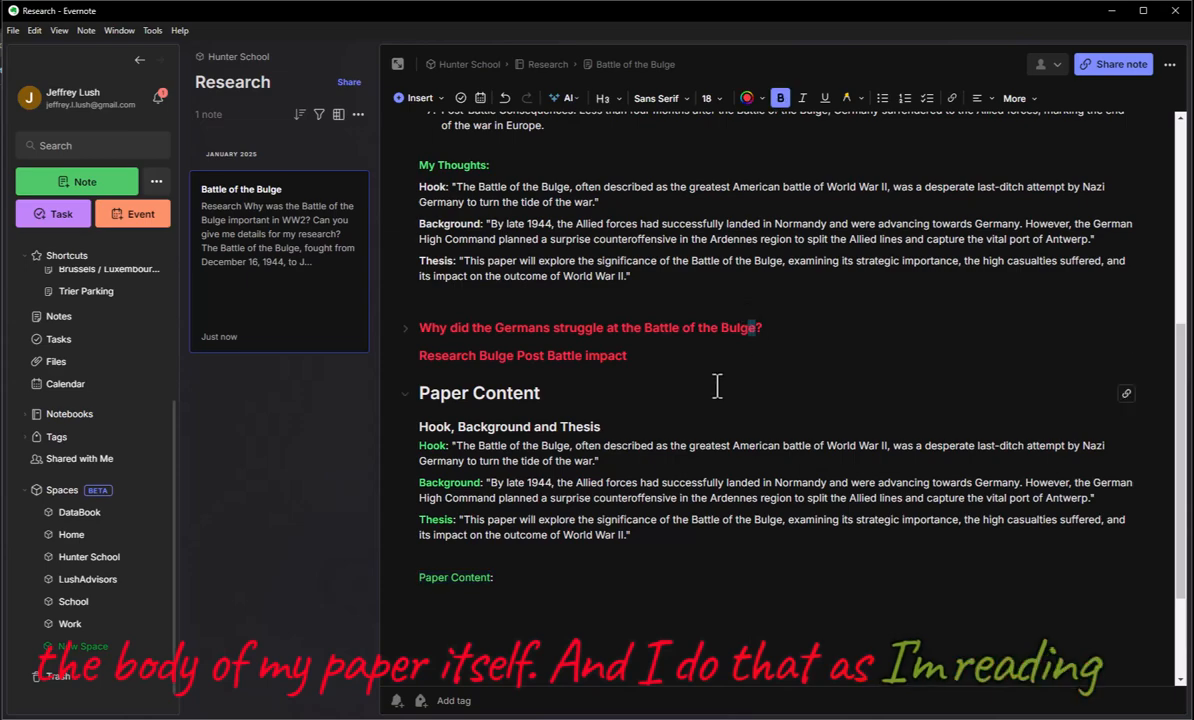
Review the findings and thoughts under the first research question, focusing on the Post-Battle Consequences item.
scroll(690, 405, "up", 5)
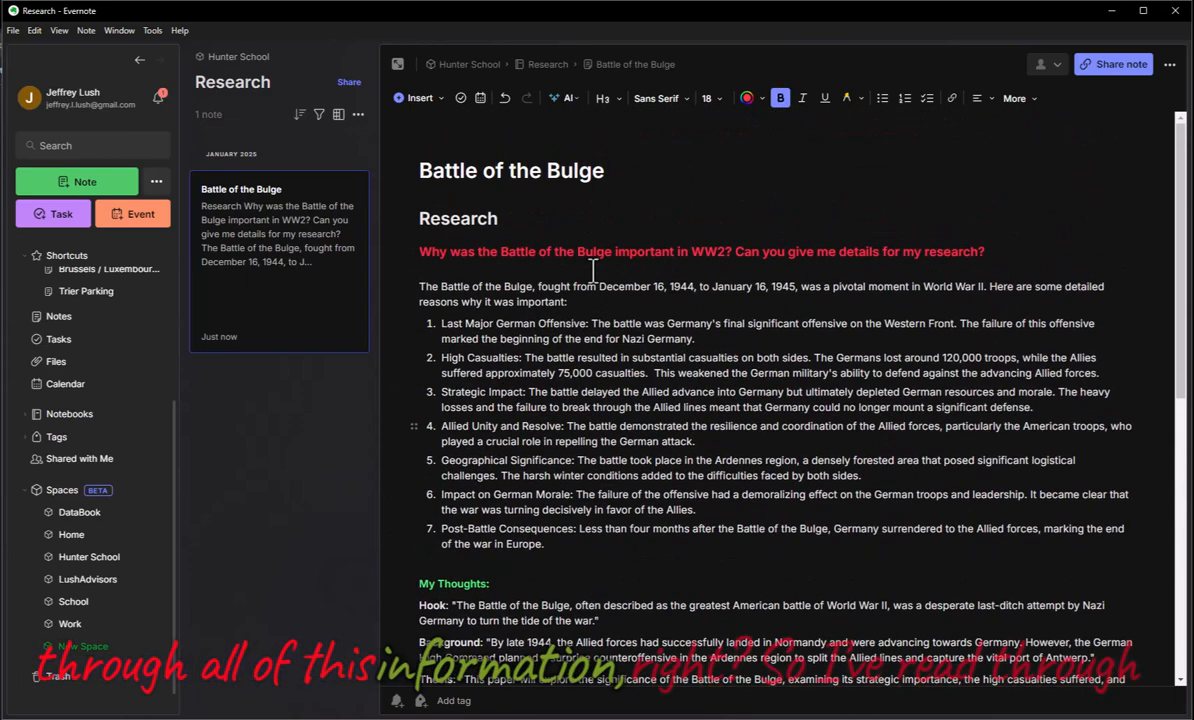
scroll(592, 270, "down", 4)
scroll(627, 300, "up", 3)
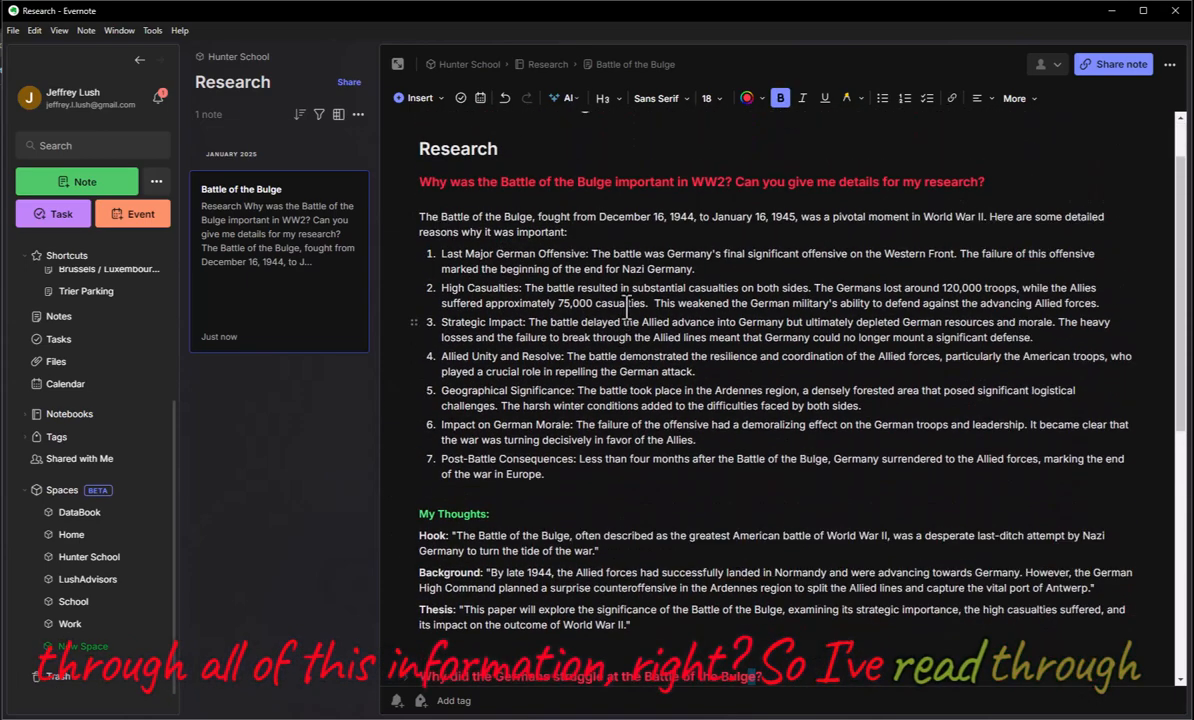
scroll(640, 320, "down", 4)
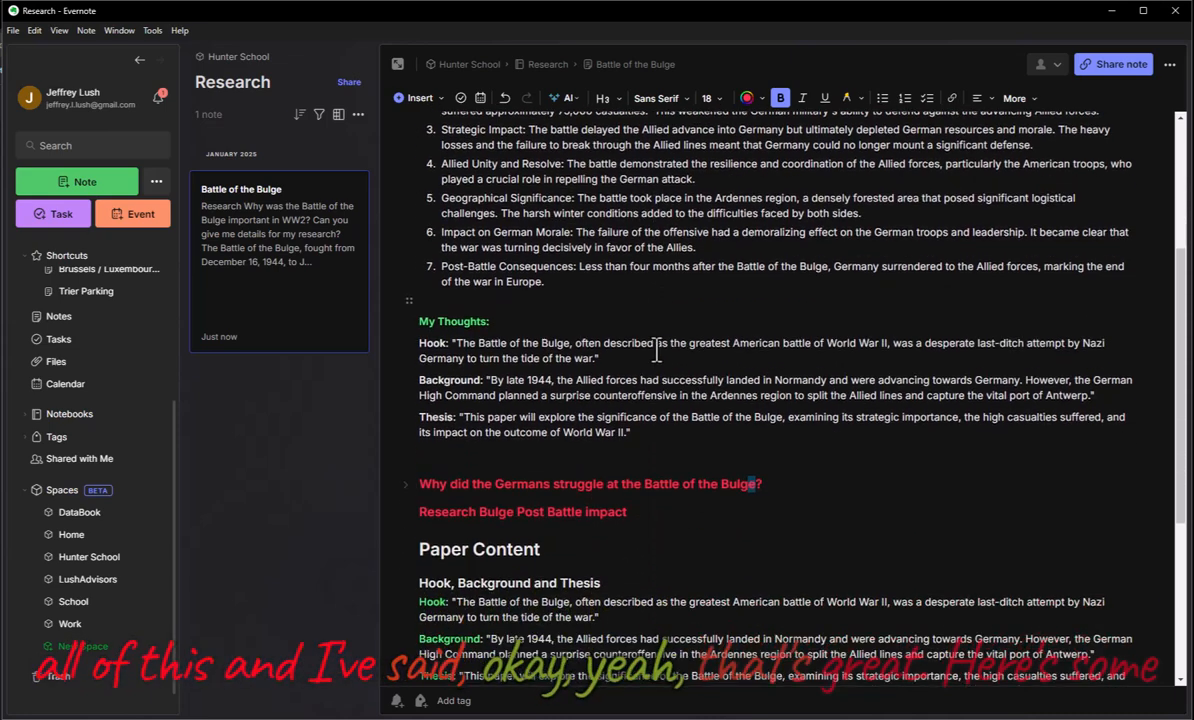
scroll(657, 350, "down", 2)
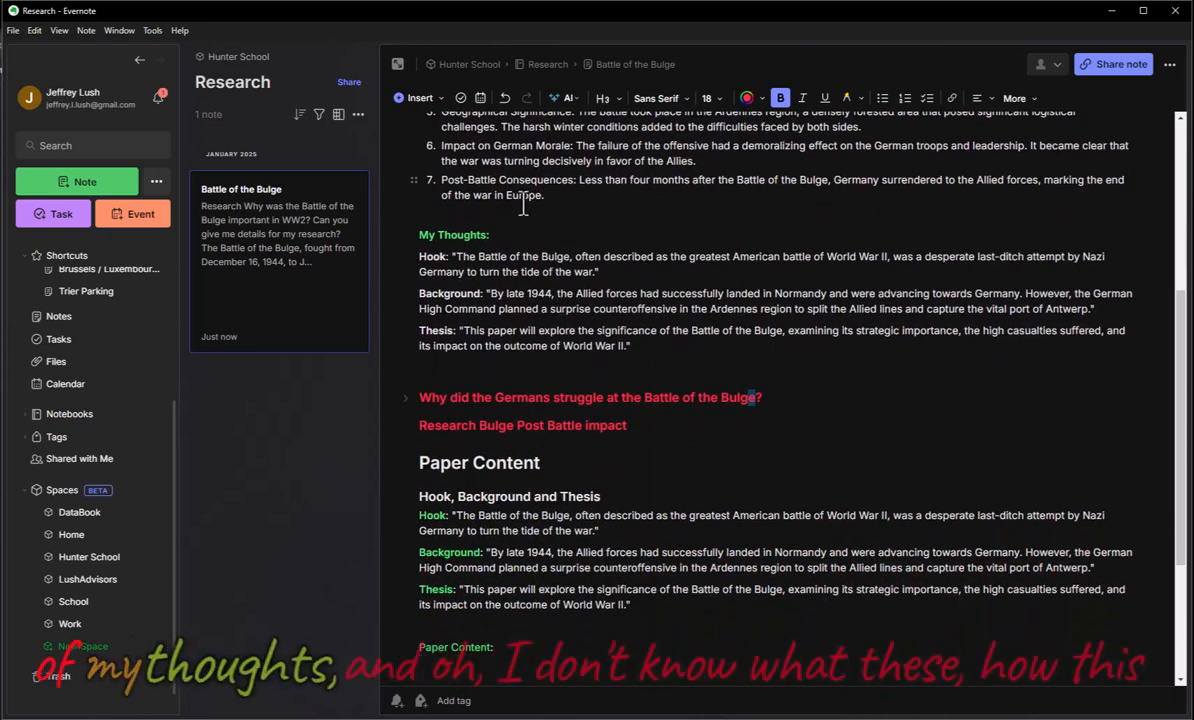
left_click_drag(440, 183, 571, 182)
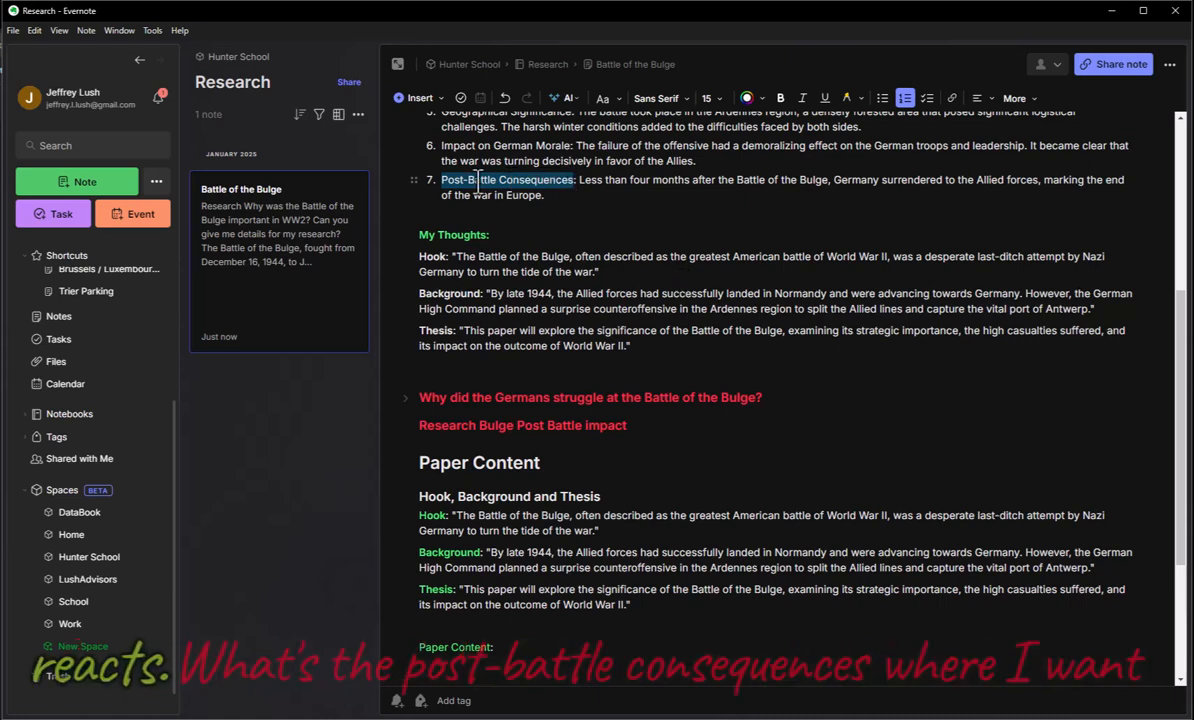
scroll(605, 222, "up", 1)
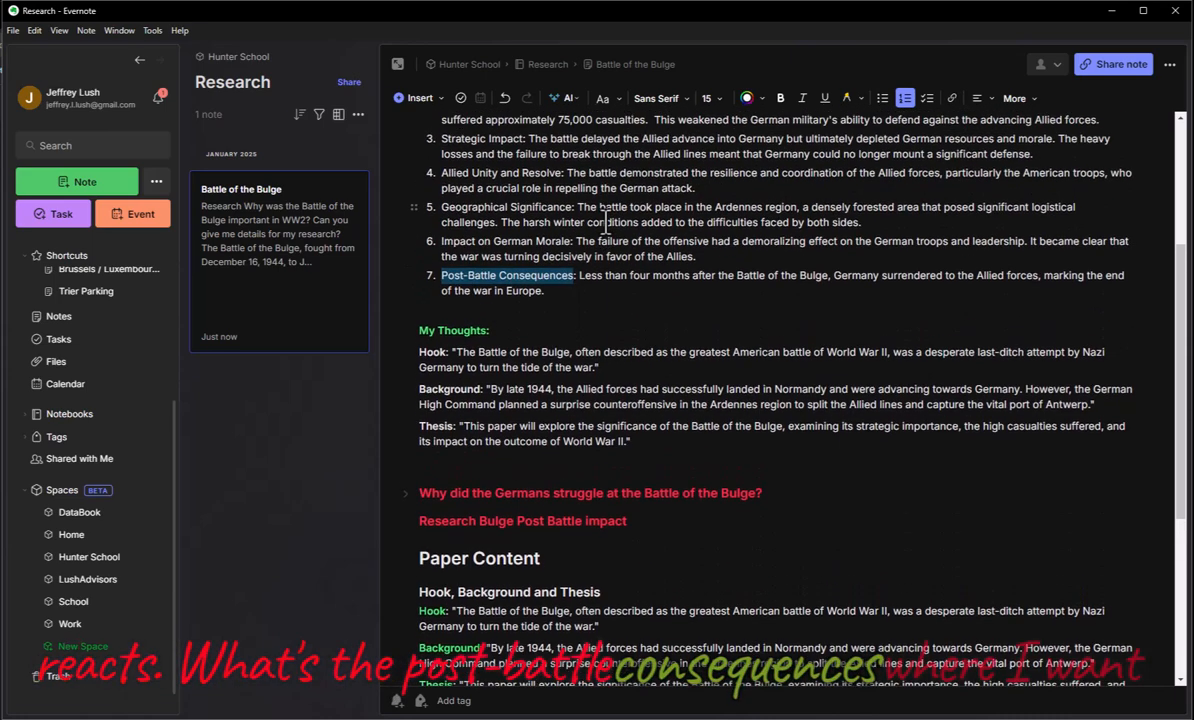
scroll(605, 222, "up", 2)
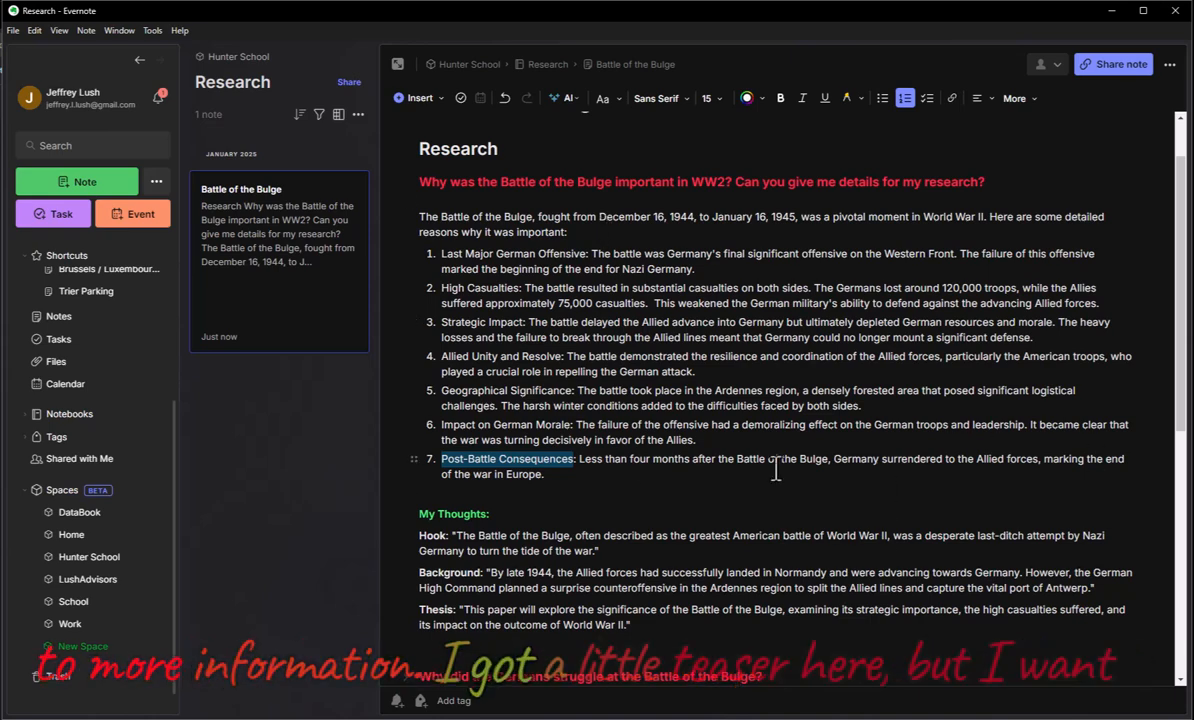
left_click_drag(579, 459, 607, 483)
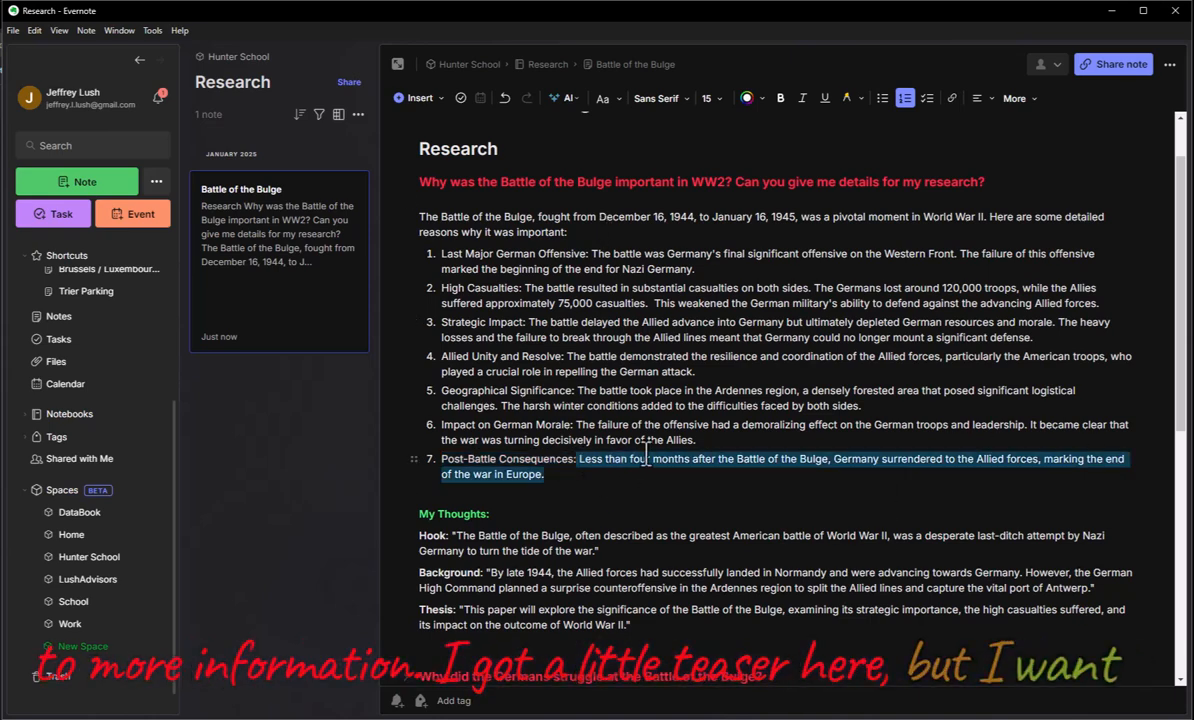
Collapse the first research question and reword the third question header to "Research Battle of the Bulge Post Battle impact".
left_click(403, 184)
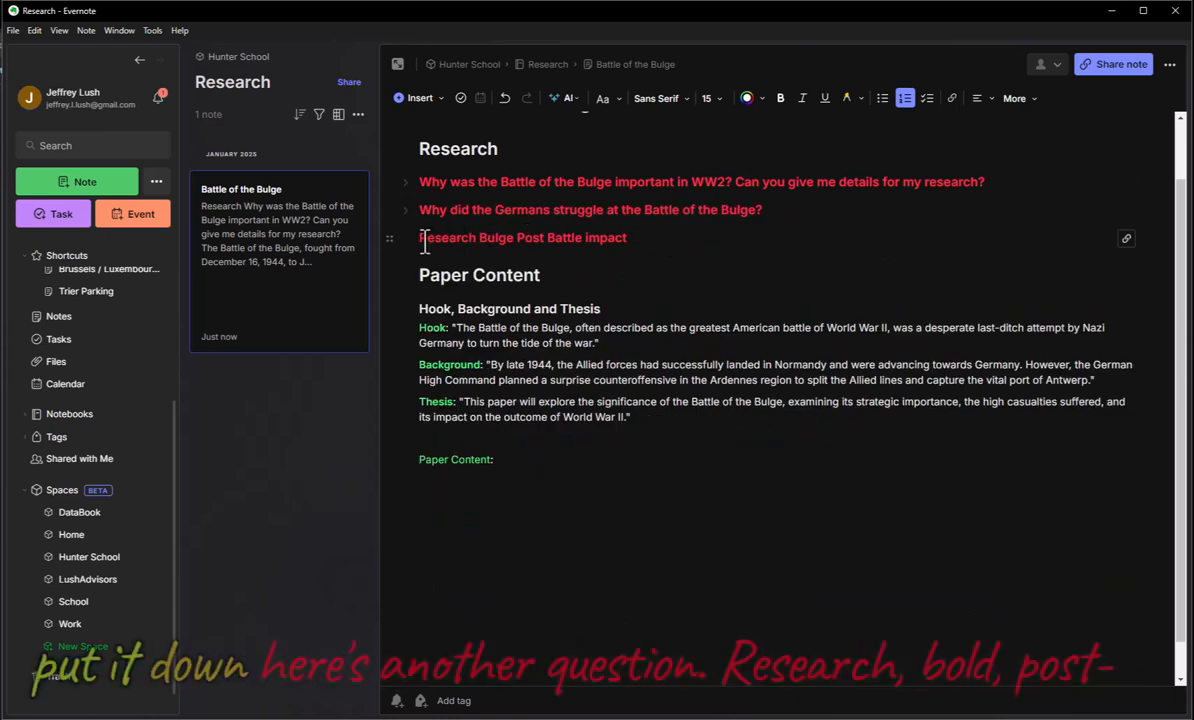
left_click_drag(421, 238, 623, 239)
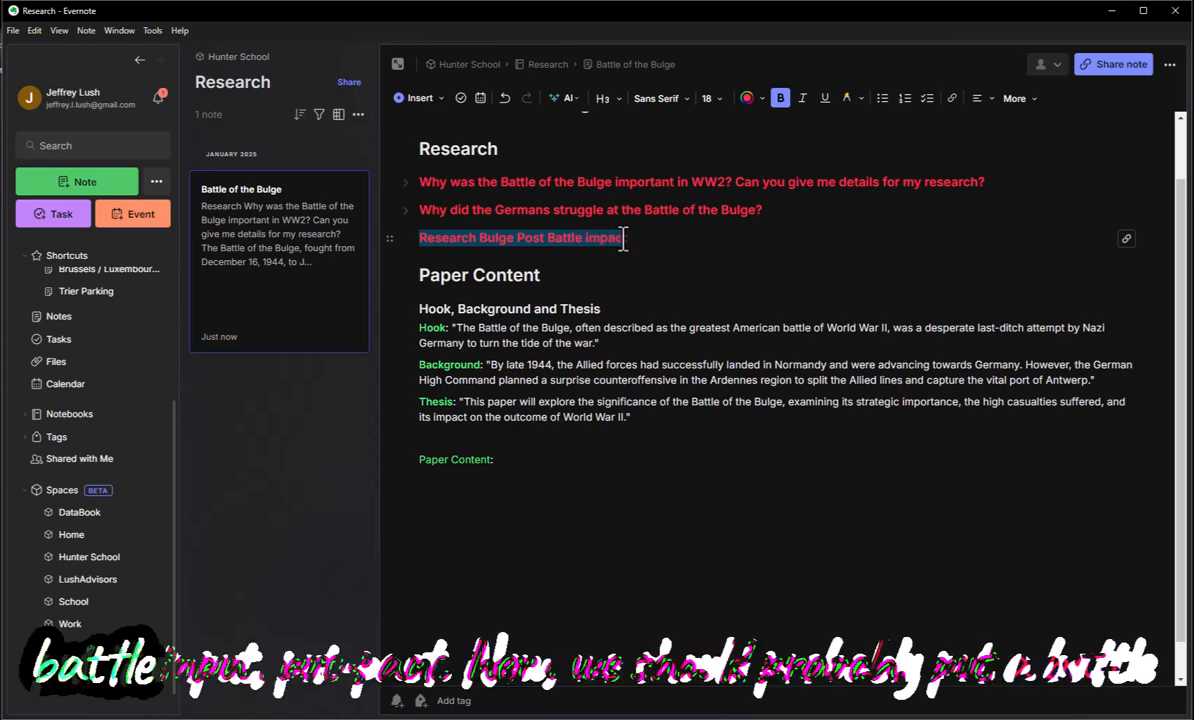
left_click(476, 239)
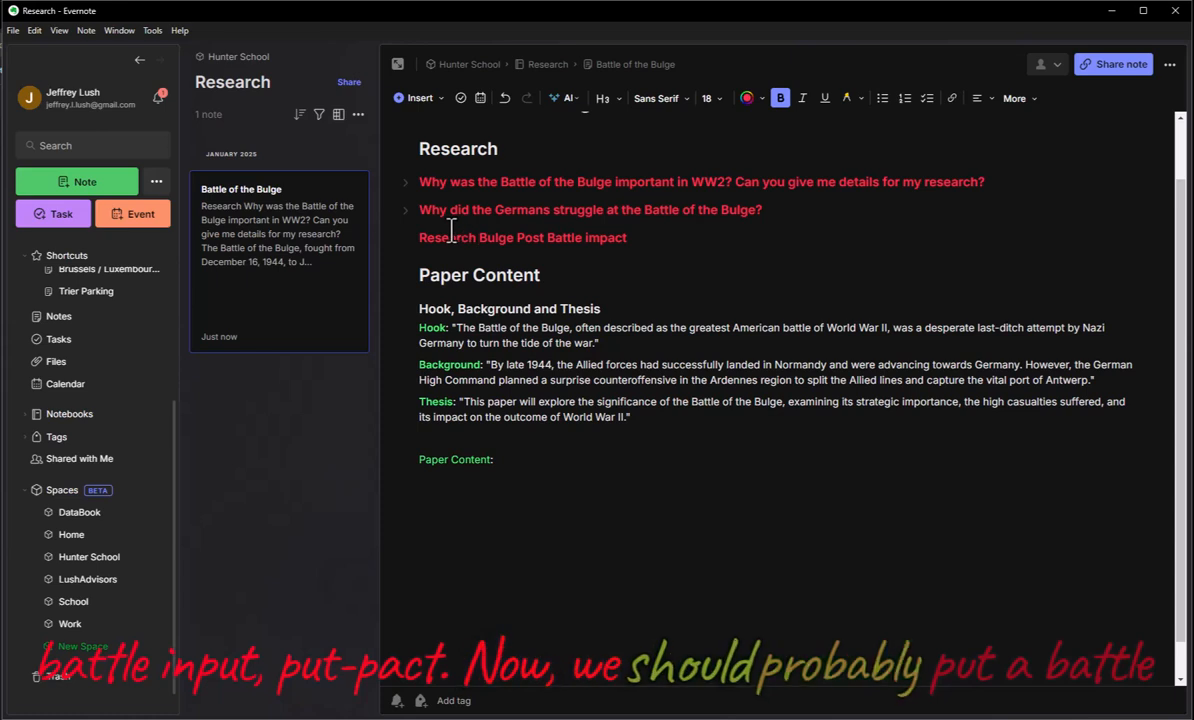
type("Battle of 6th")
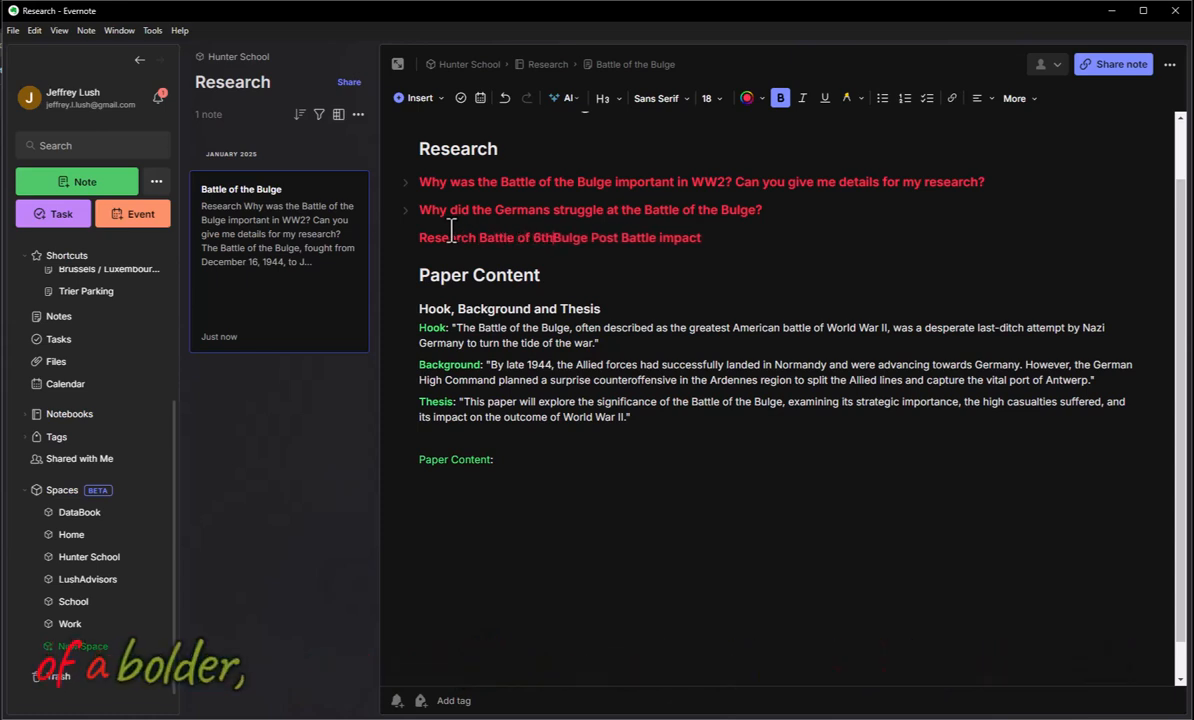
key("BackSpace")
key("BackSpace")
key("BackSpace")
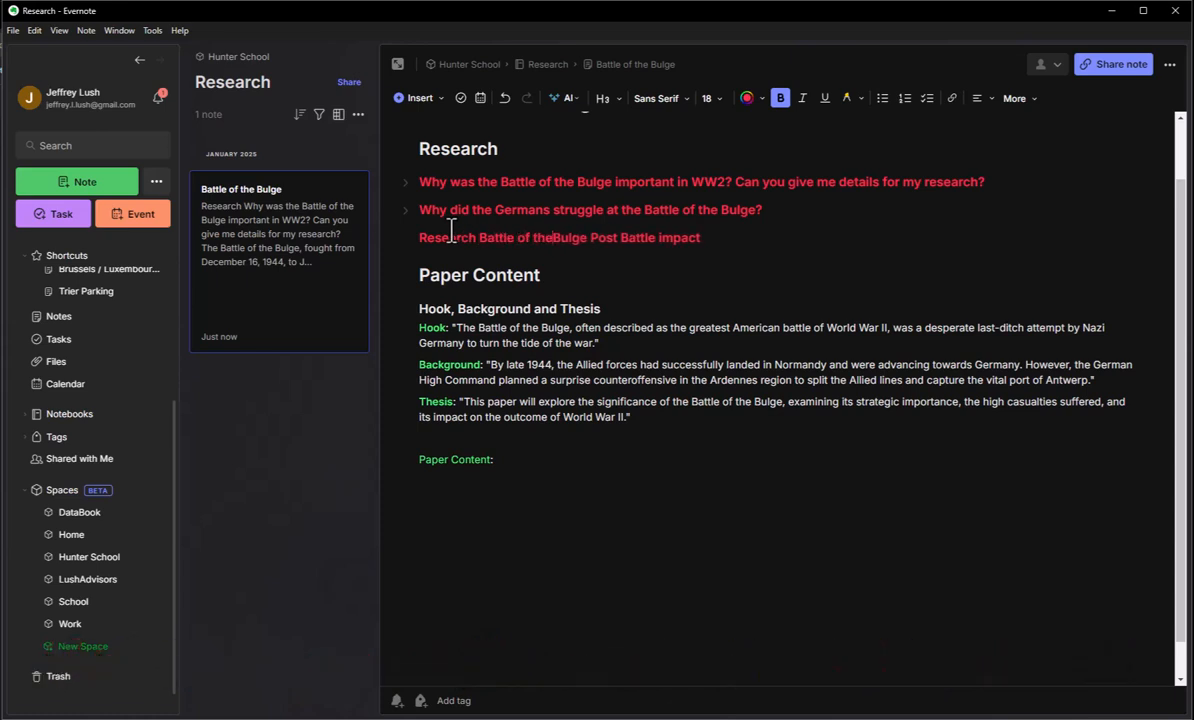
Copy the third question header, switch to Gemini in the browser and submit it as the prompt.
triple_click(451, 230)
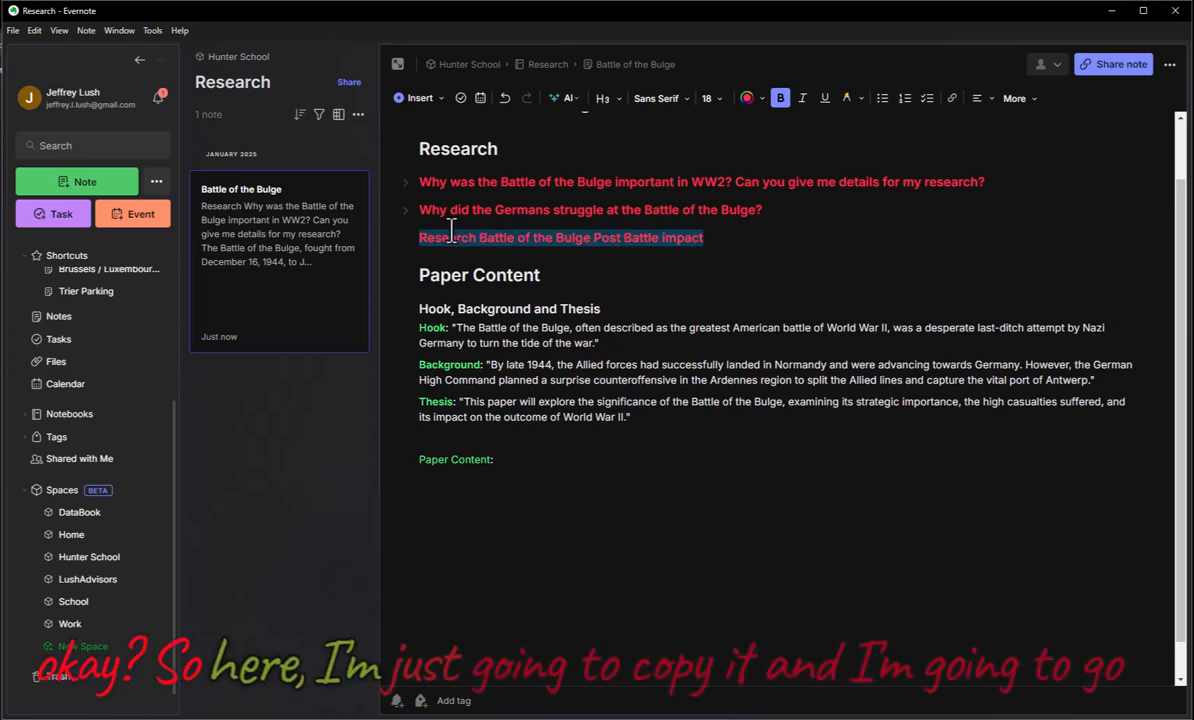
key("alt+Tab")
left_click(440, 398)
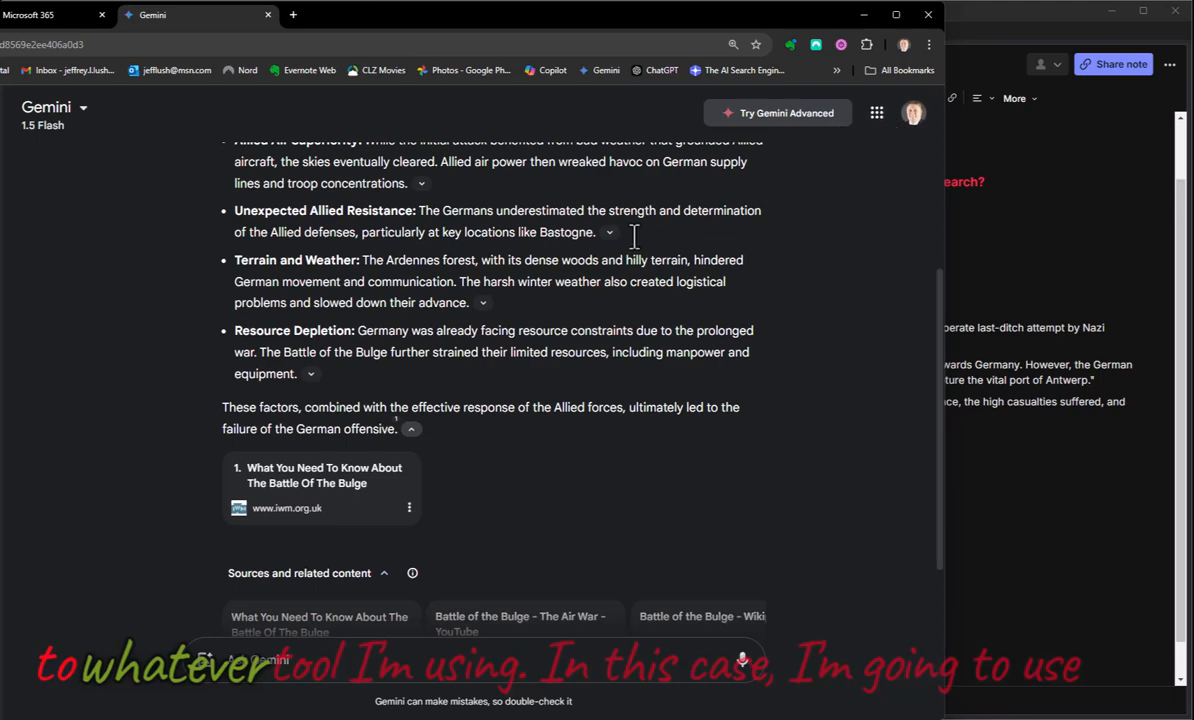
scroll(340, 400, "down", 1)
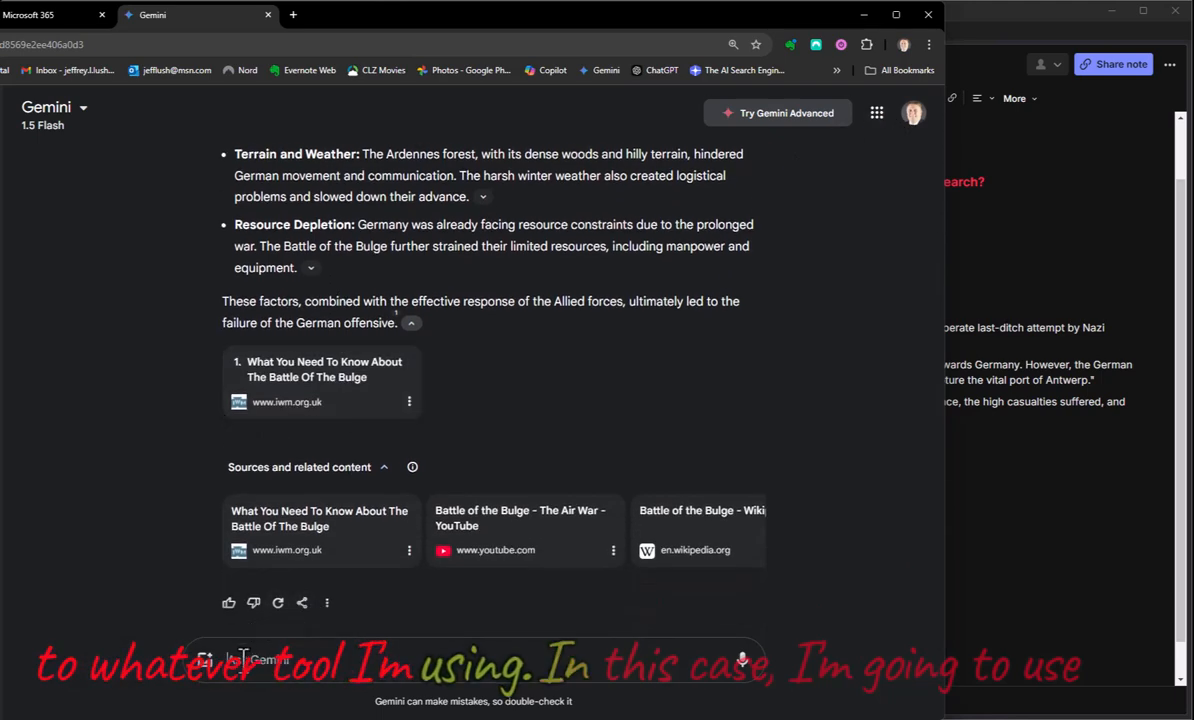
type("Research Battle of the Bulge Post Battle Impact")
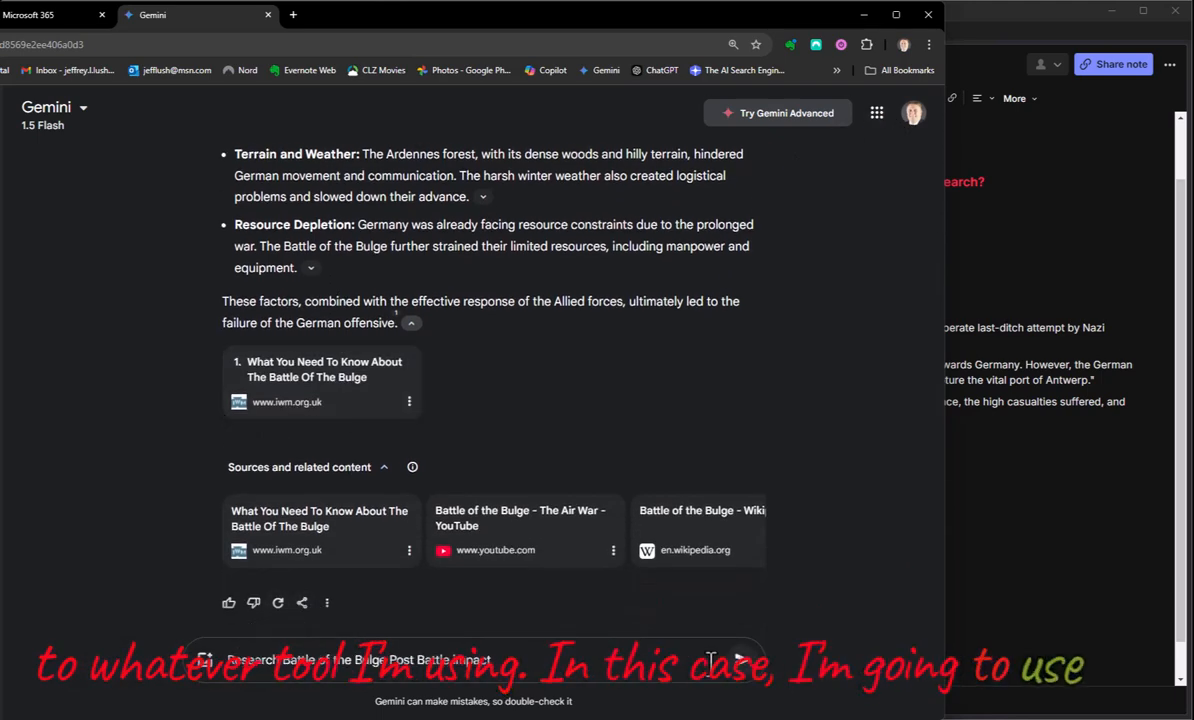
left_click_drag(264, 663, 152, 645)
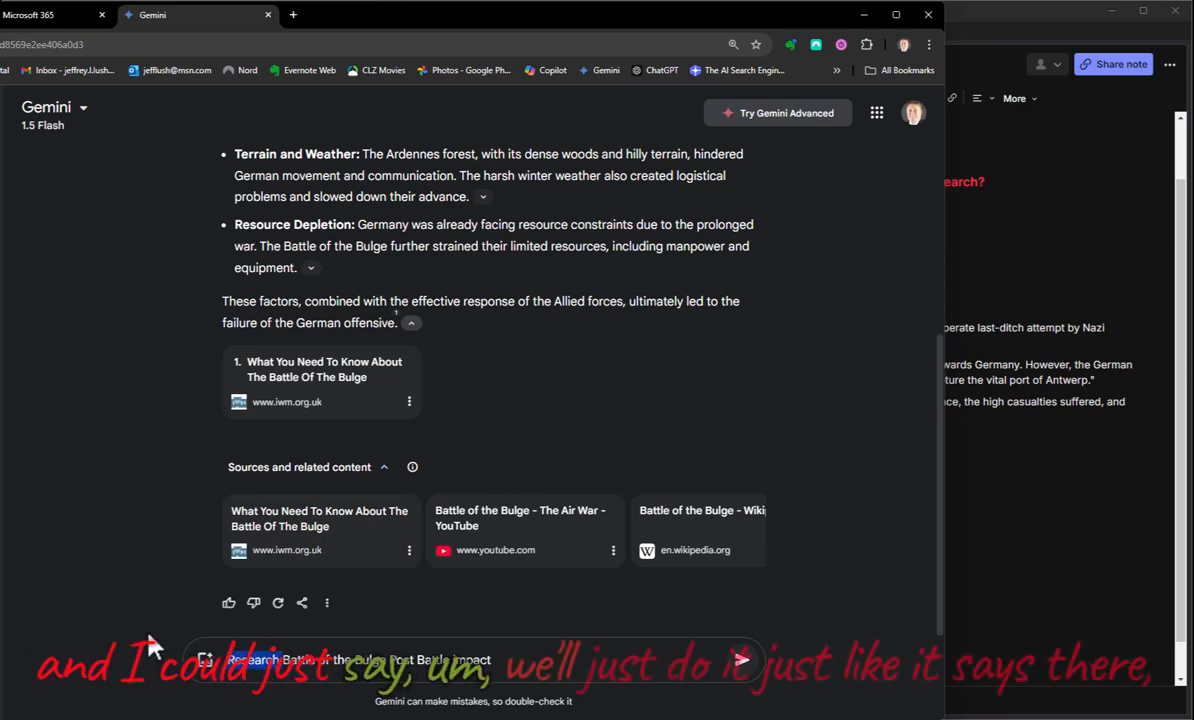
key("Return")
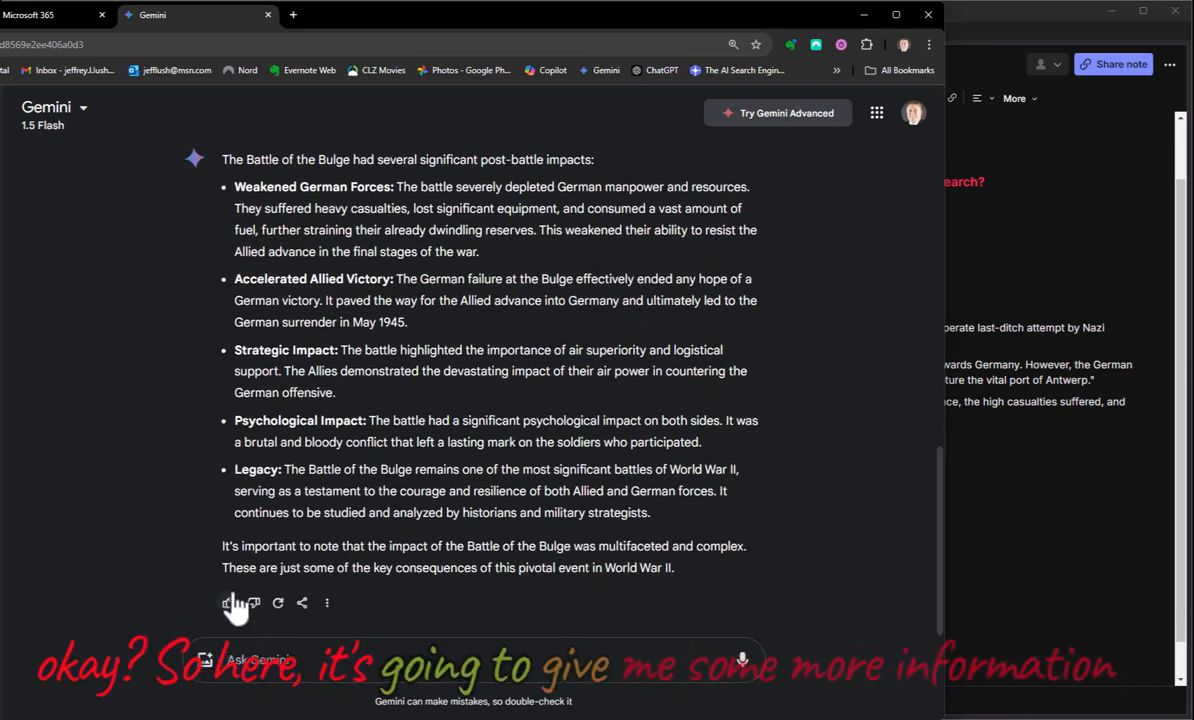
left_click_drag(688, 620, 242, 167)
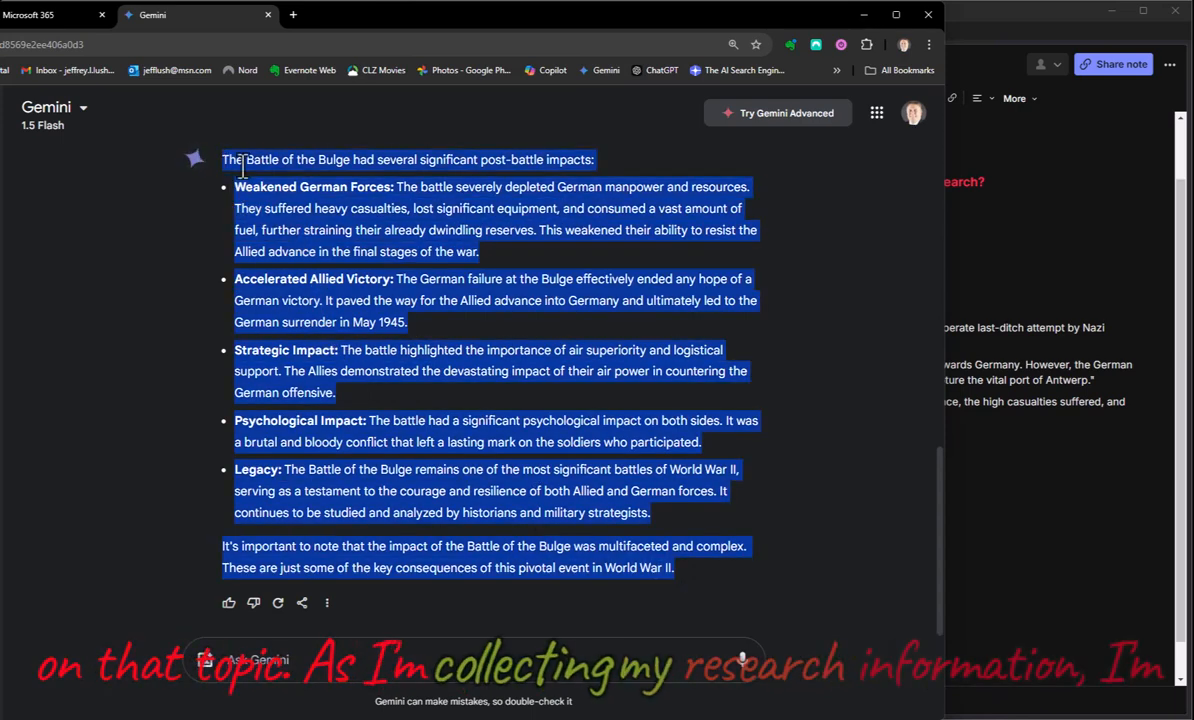
right_click(296, 158)
left_click(302, 165)
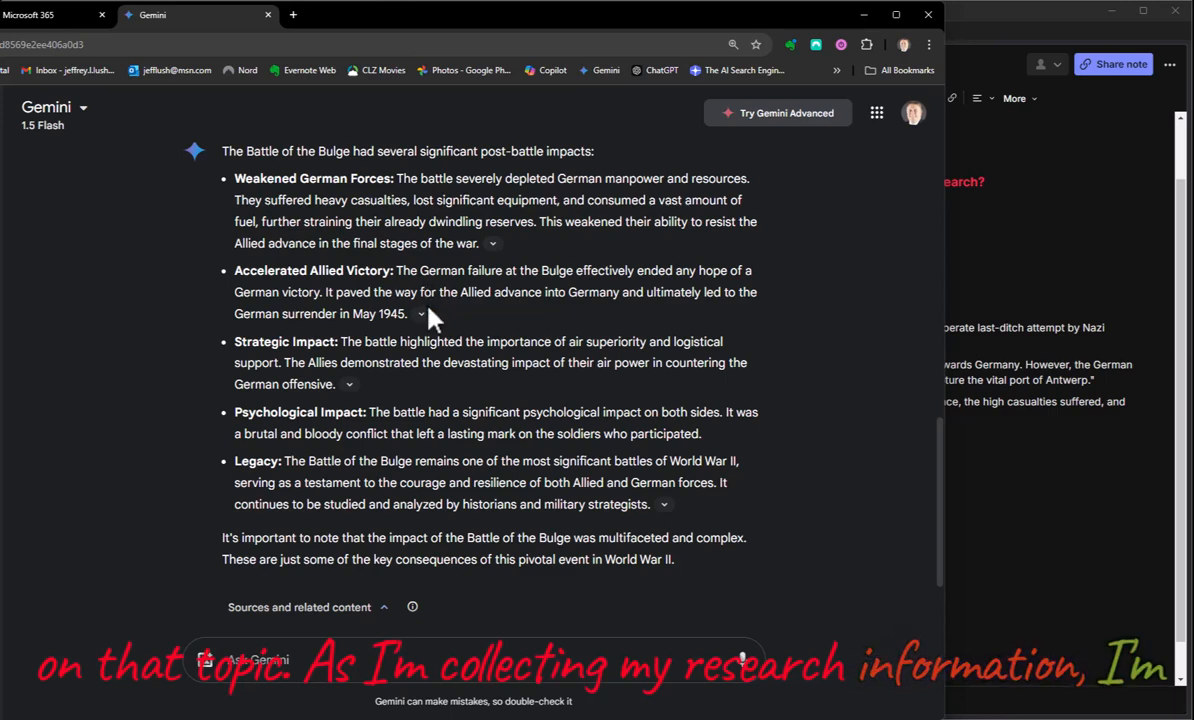
Copy Gemini's whole post-battle impact answer and paste it on a new line below the third question header in the Evernote note.
left_click(1067, 112)
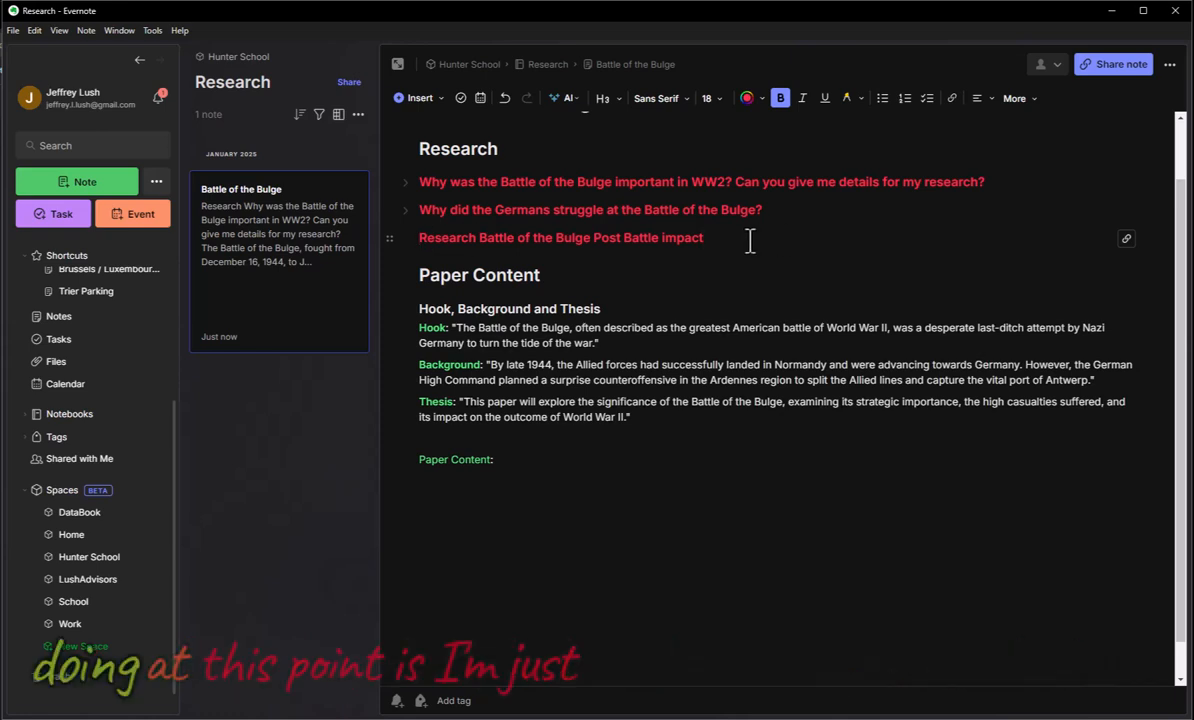
key("Return")
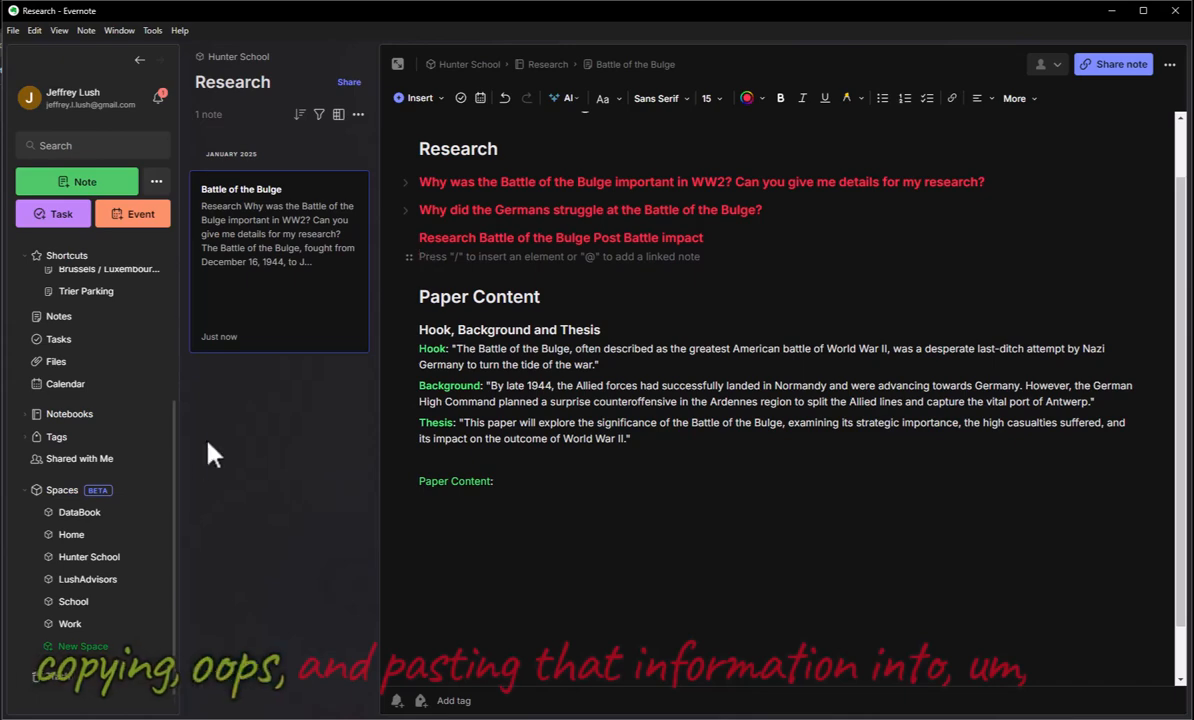
left_click(1, 560)
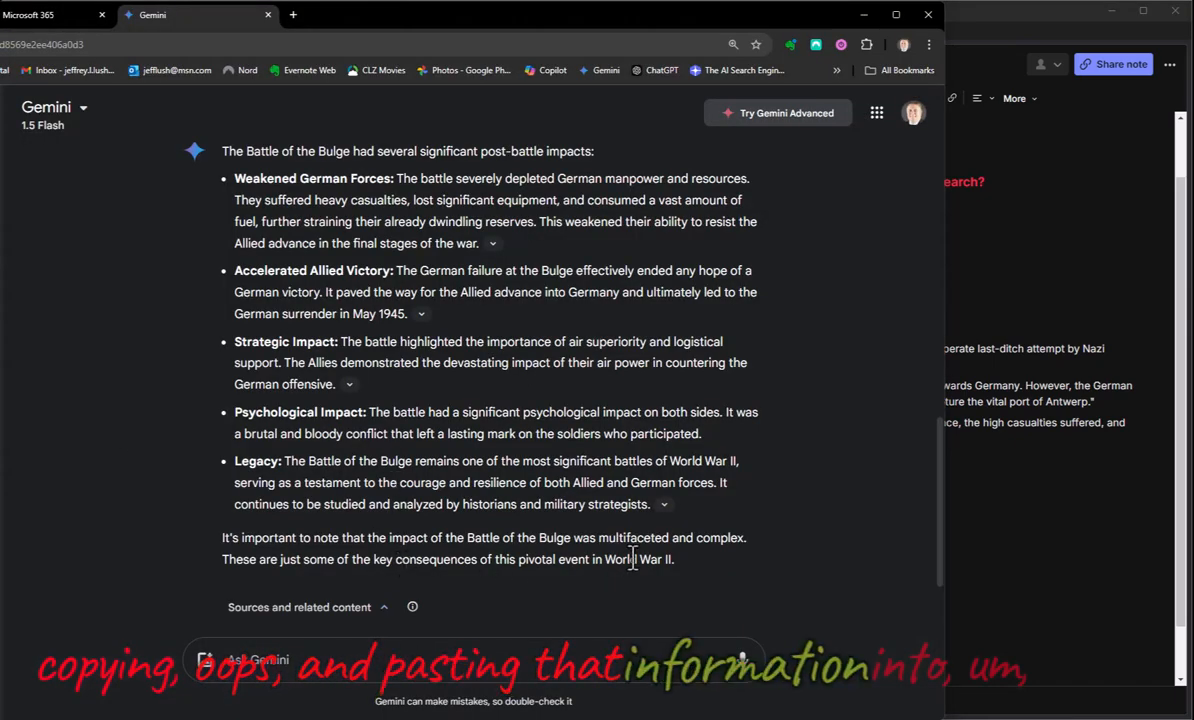
left_click_drag(685, 562, 232, 155)
left_click_drag(275, 216, 660, 622)
left_click(248, 237)
left_click_drag(768, 637, 618, 434)
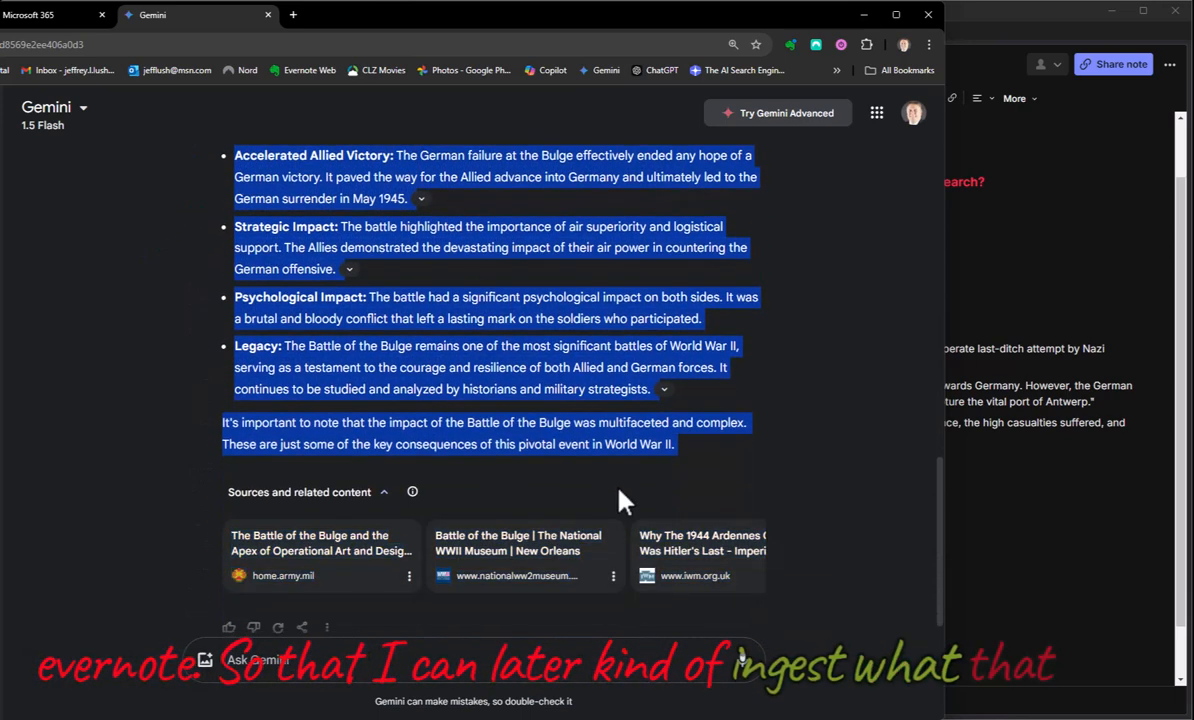
right_click(484, 309)
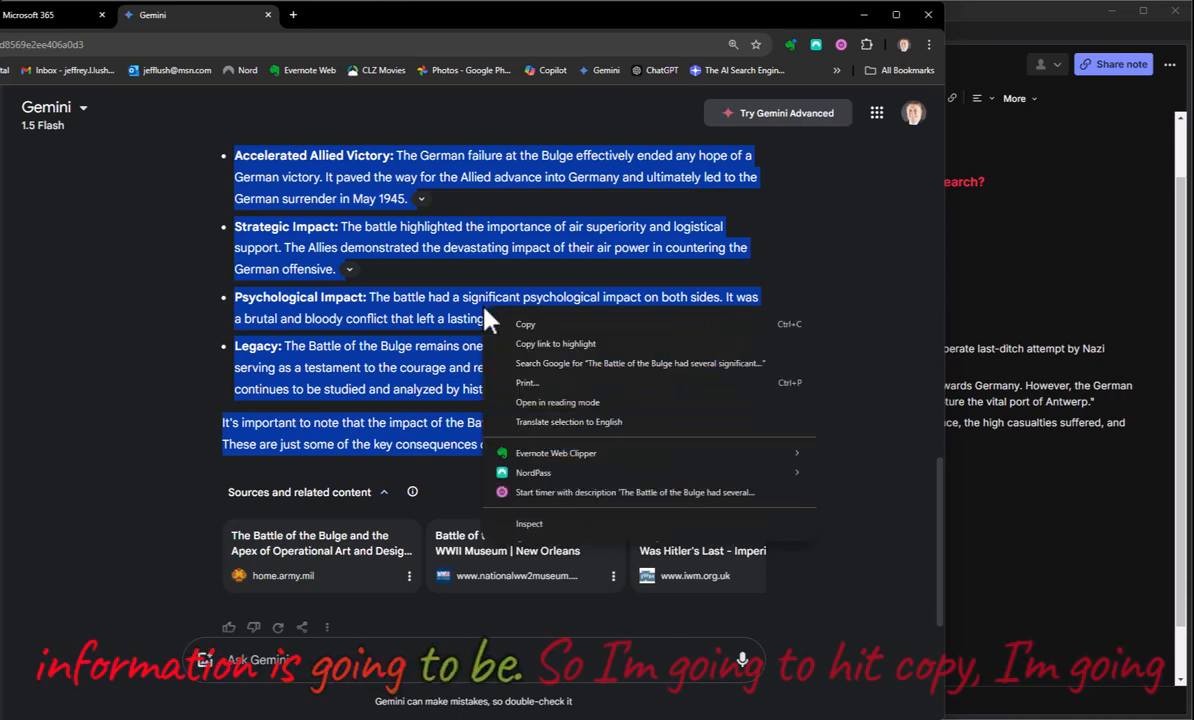
left_click(520, 325)
left_click(990, 445)
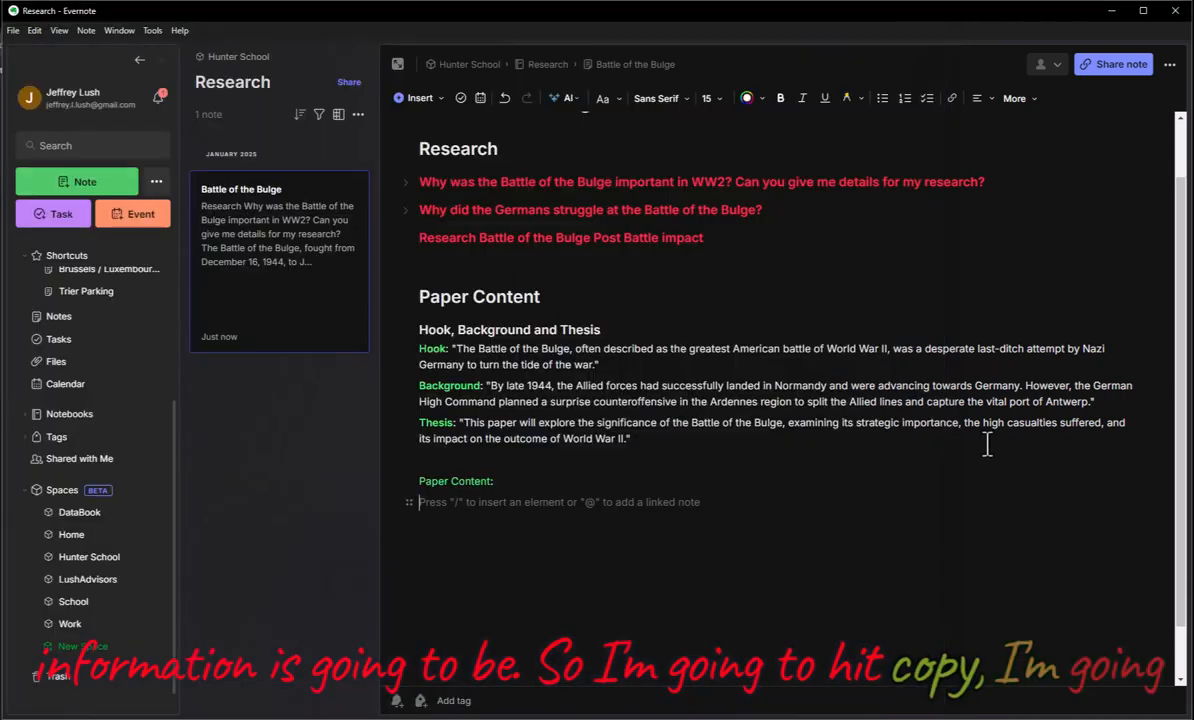
key("ctrl+v")
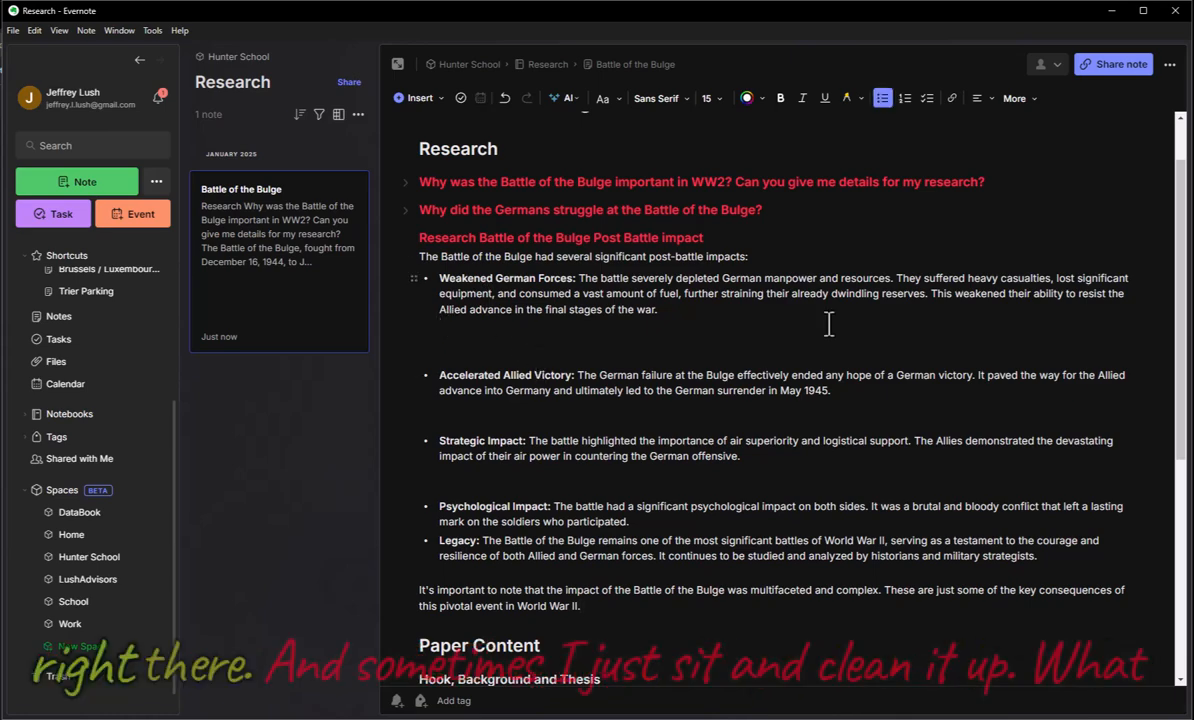
Remove the surplus blank lines between the bullets of the pasted post-battle impact answer, keeping every item as a bullet.
key("Delete")
key("Delete")
key("Down")
key("Down")
key("Down")
key("Delete")
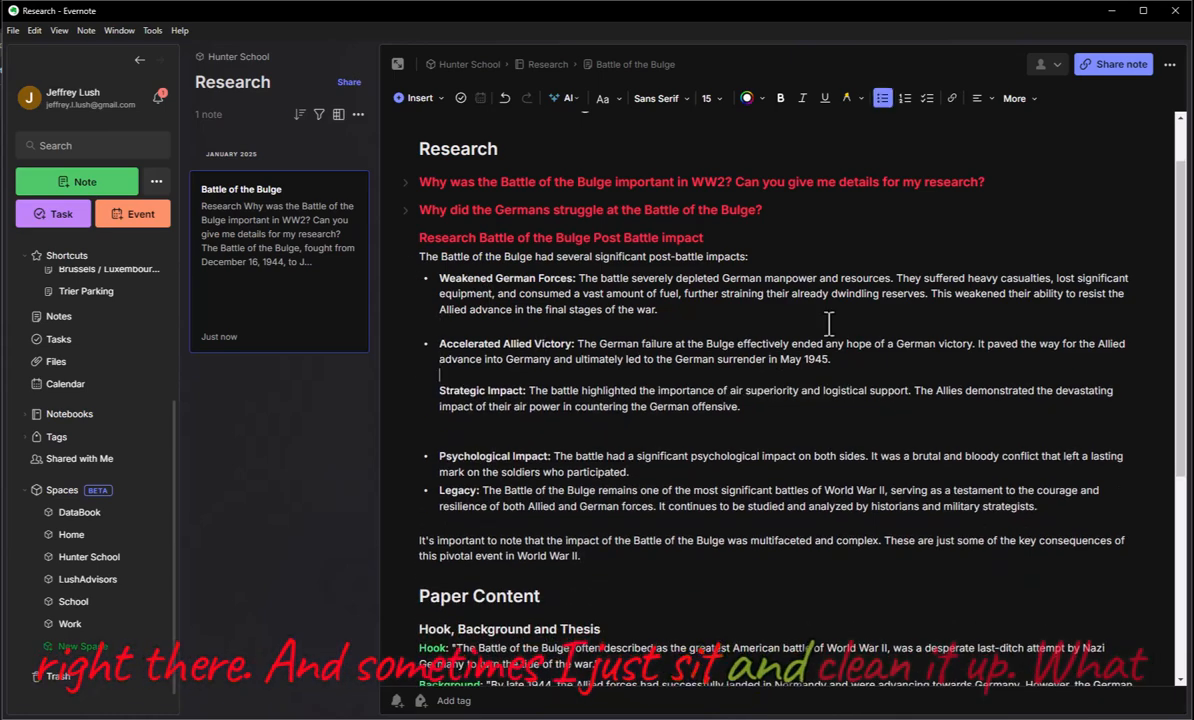
key("ctrl+z")
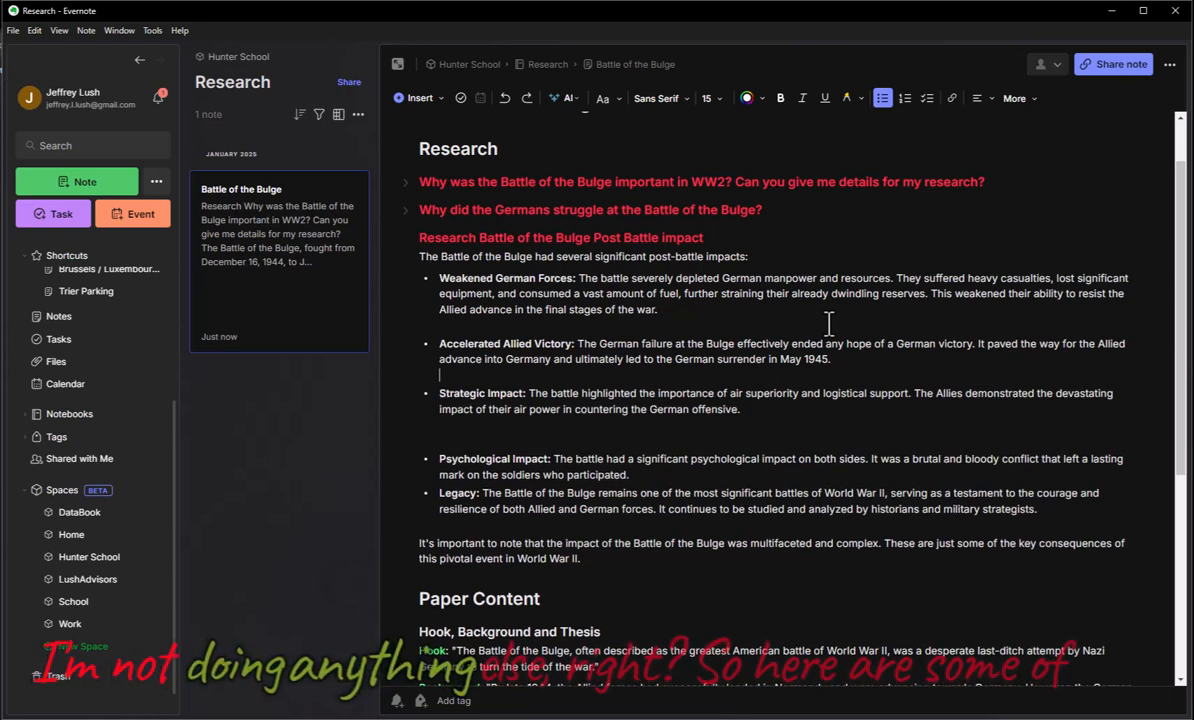
key("Delete")
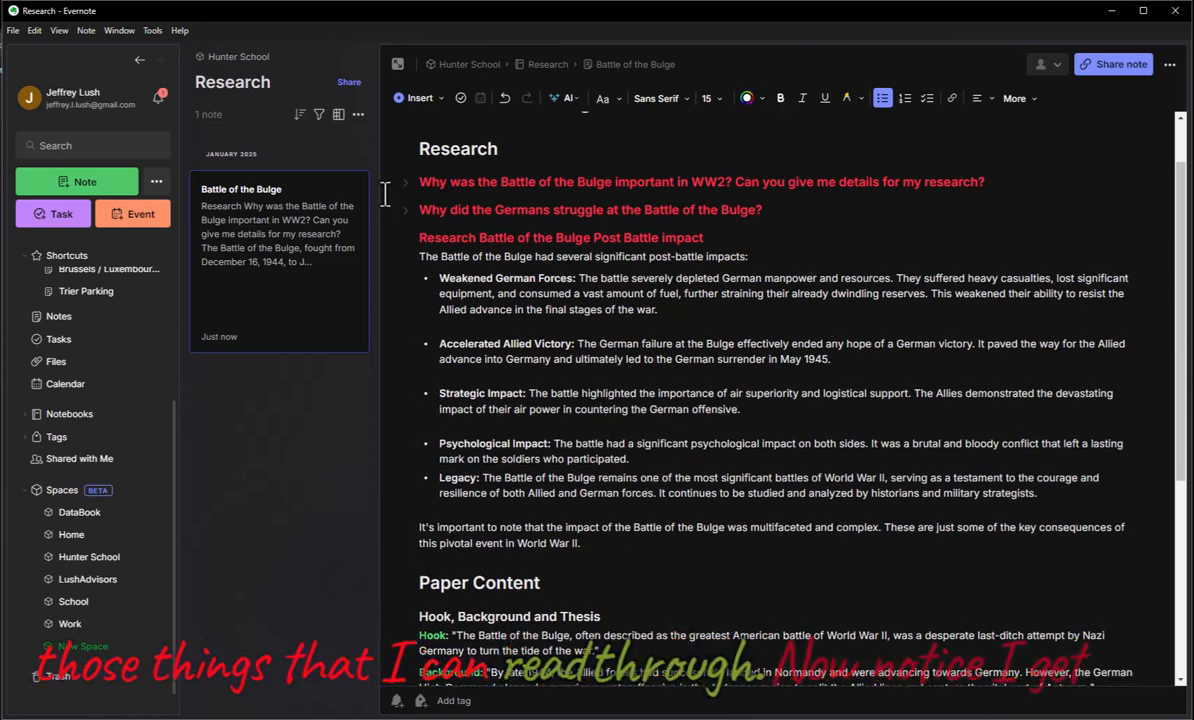
Collapse the "Research Battle of the Bulge Post Battle impact" section and briefly check the findings under the second question.
left_click(406, 238)
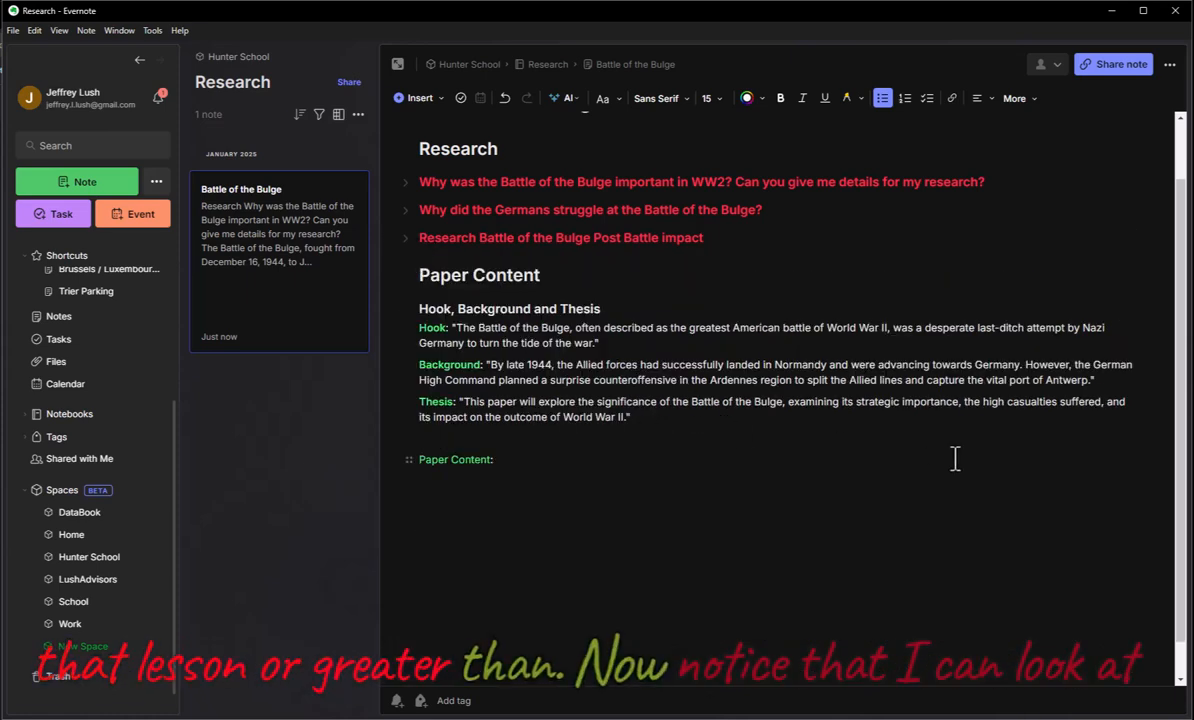
left_click(405, 212)
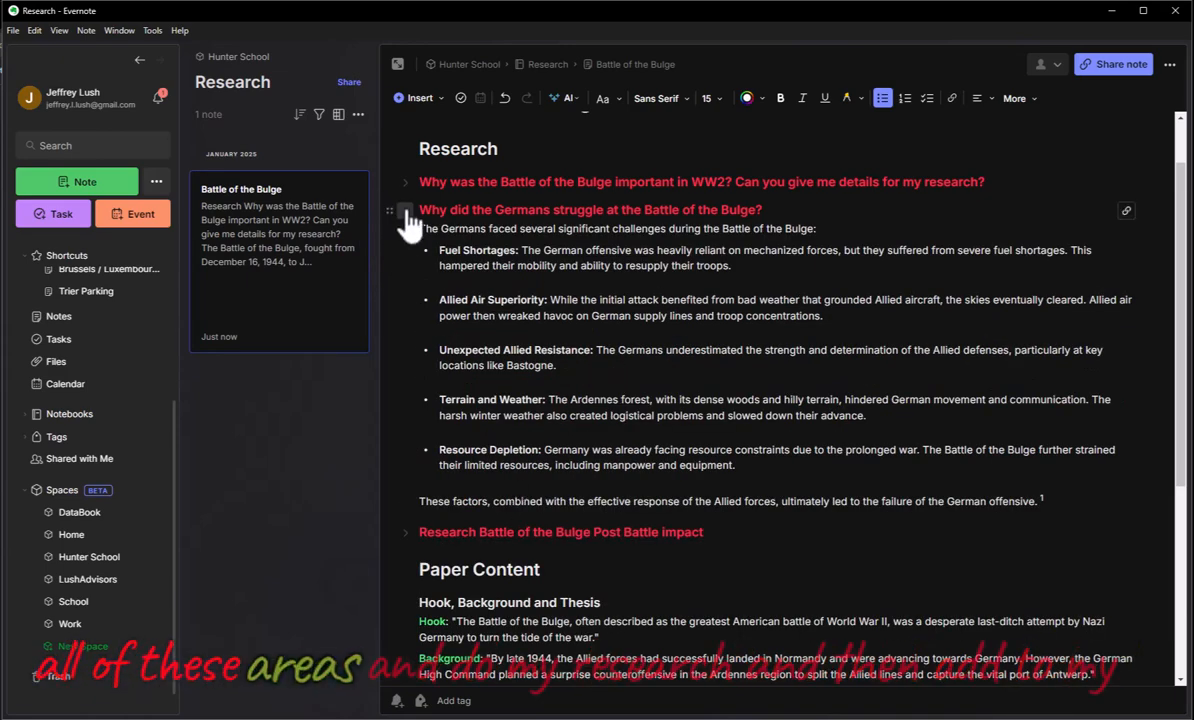
left_click(404, 210)
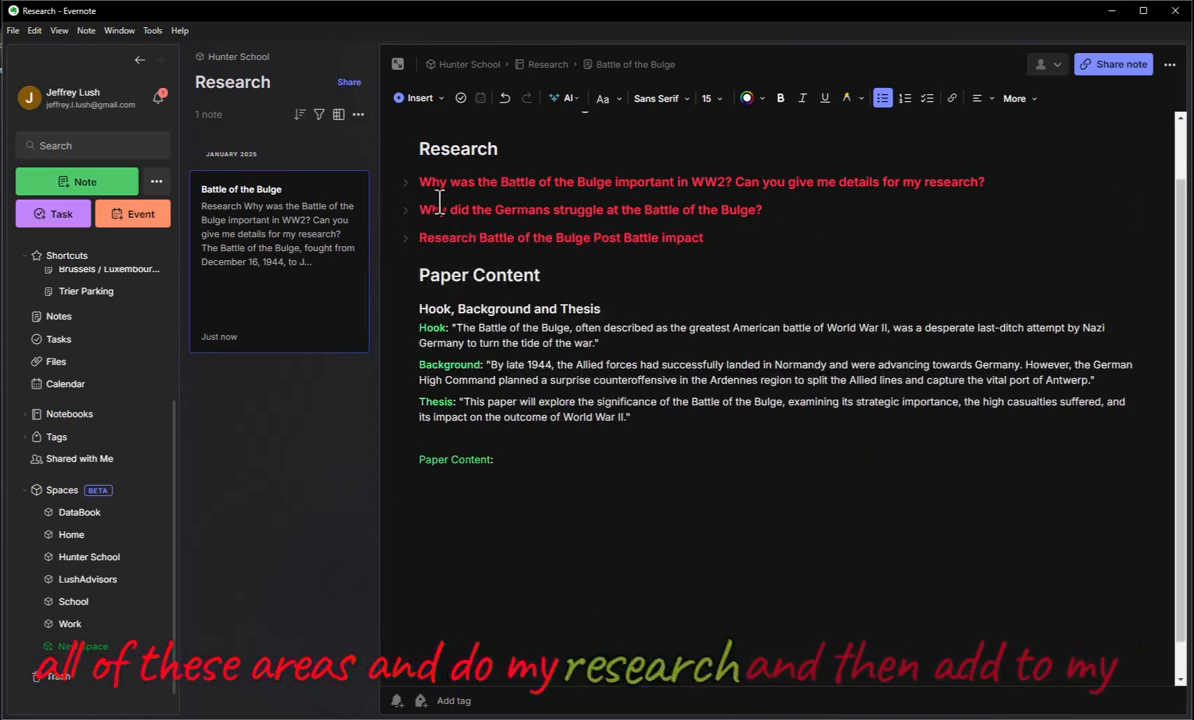
Add the placeholder line "njdasknjm dasjkldas lkjdsakj; hdsa;kk jdsakj; dsalk;j l;" below the green "Paper Content:" label.
left_click(543, 467)
key("Return")
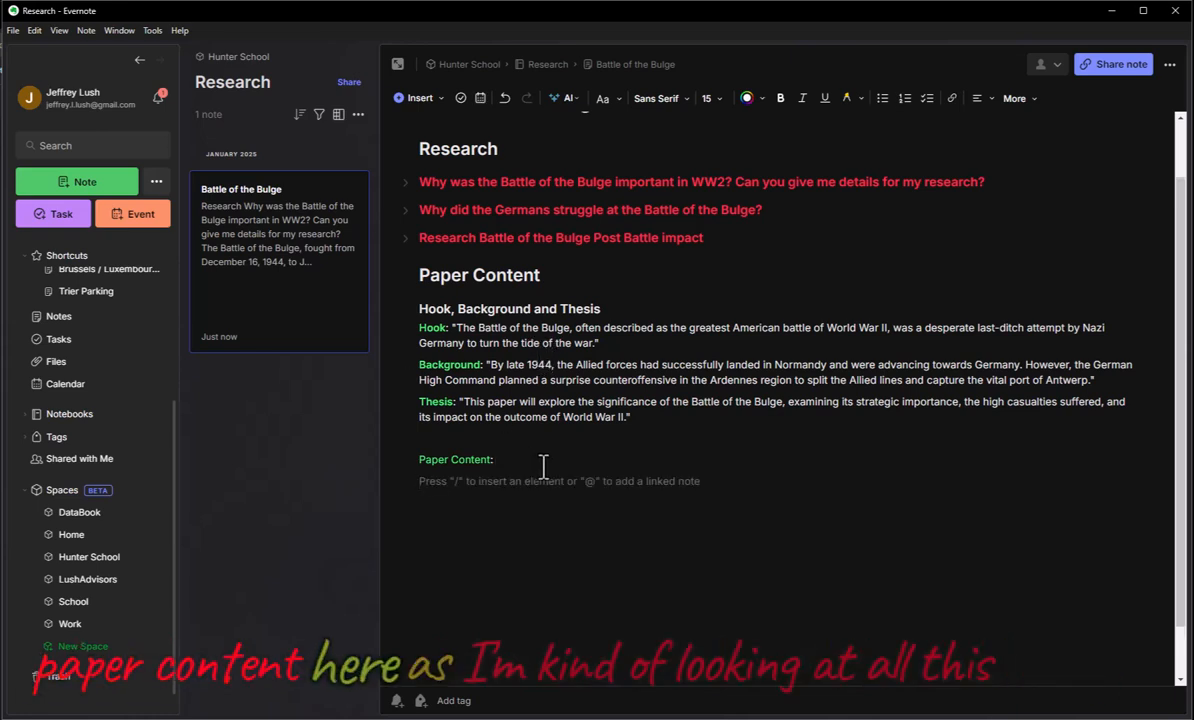
type("njdasknjm dasjkldas lkjd")
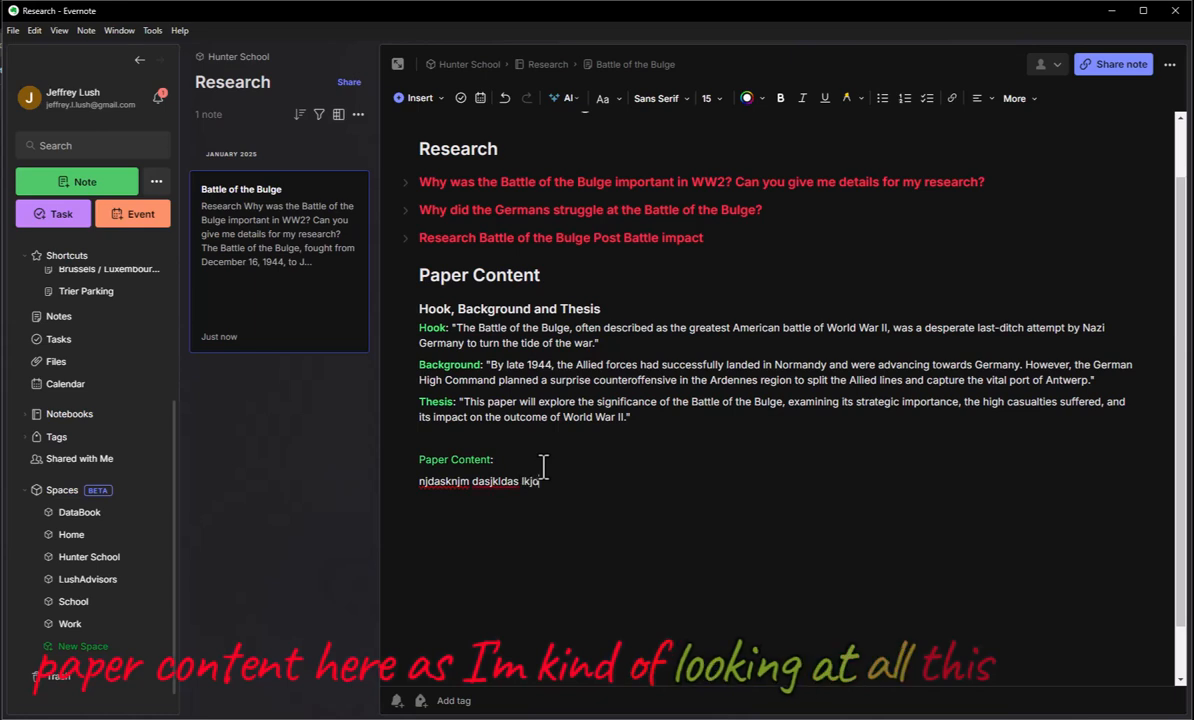
type("sakj; hdsa;kk jdsakj; dsalk;j l")
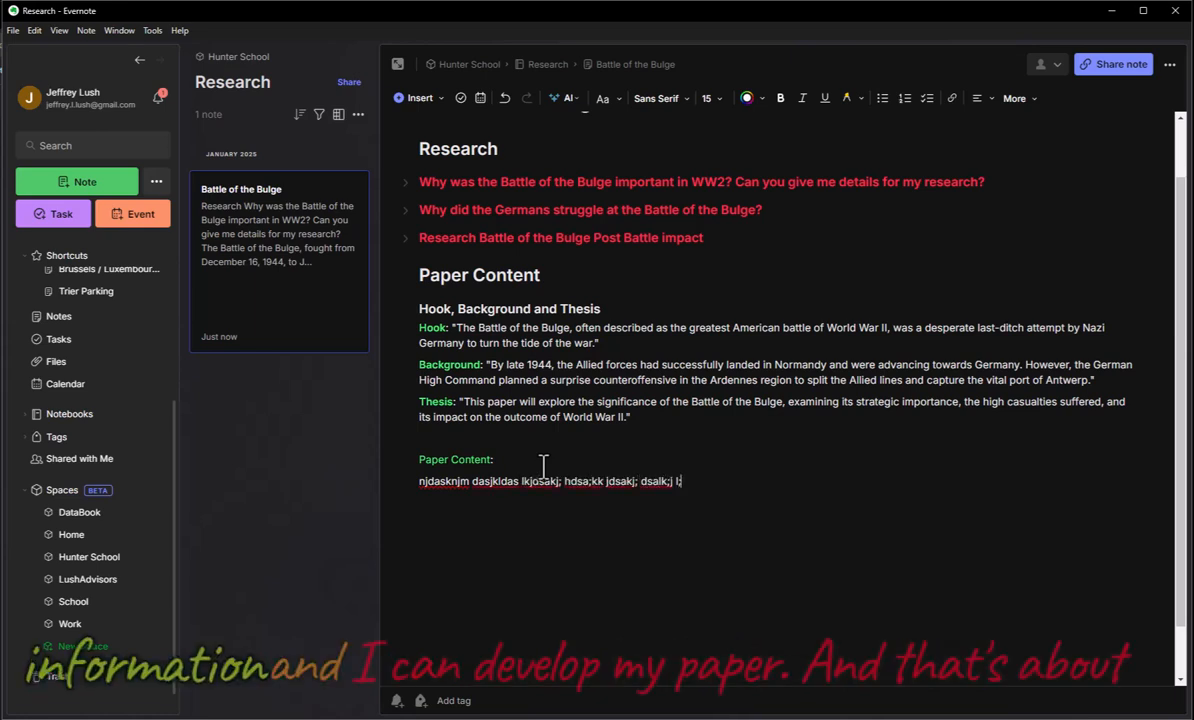
type(";")
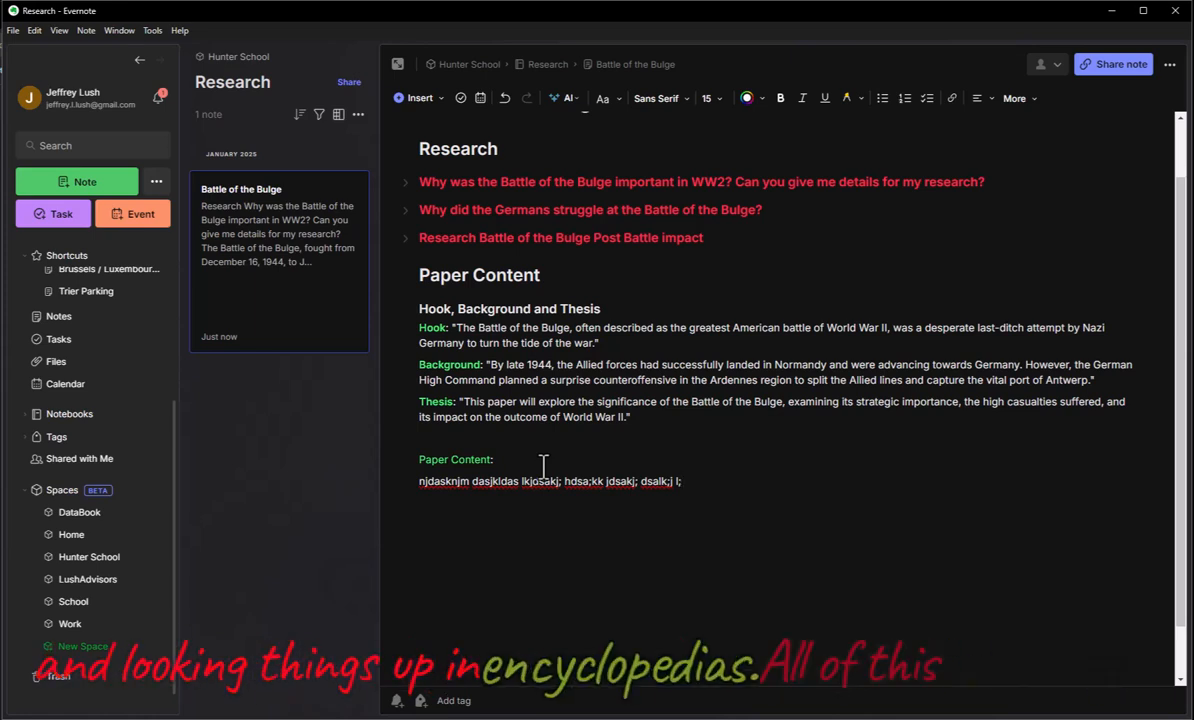
Expand the first research question and add the unnumbered line "Ency ABC- This data" between the Post-Battle Consequences item and My Thoughts.
left_click(405, 182)
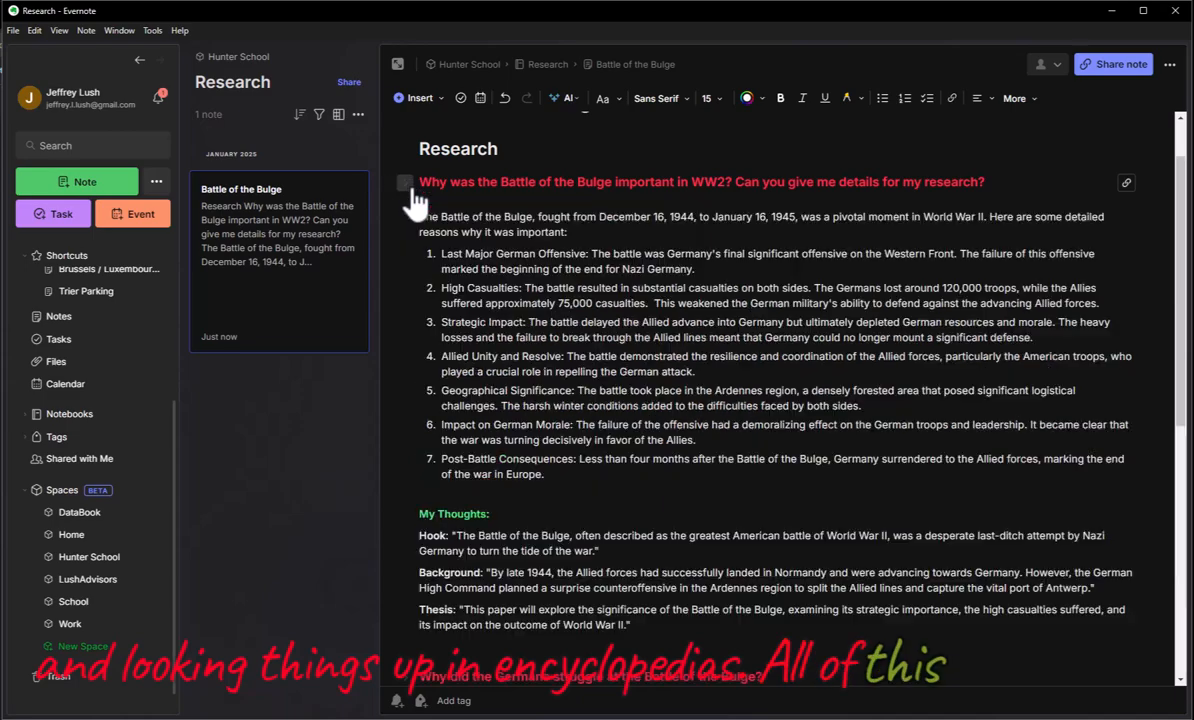
scroll(560, 275, "down", 5)
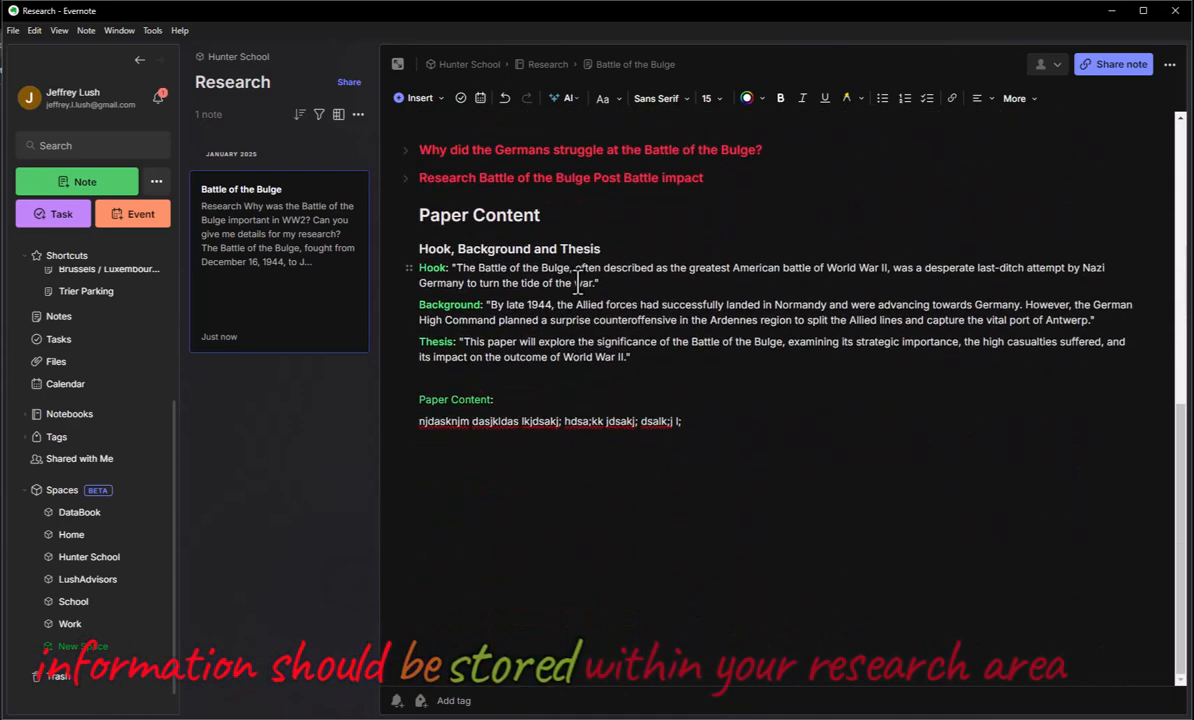
scroll(560, 300, "up", 2)
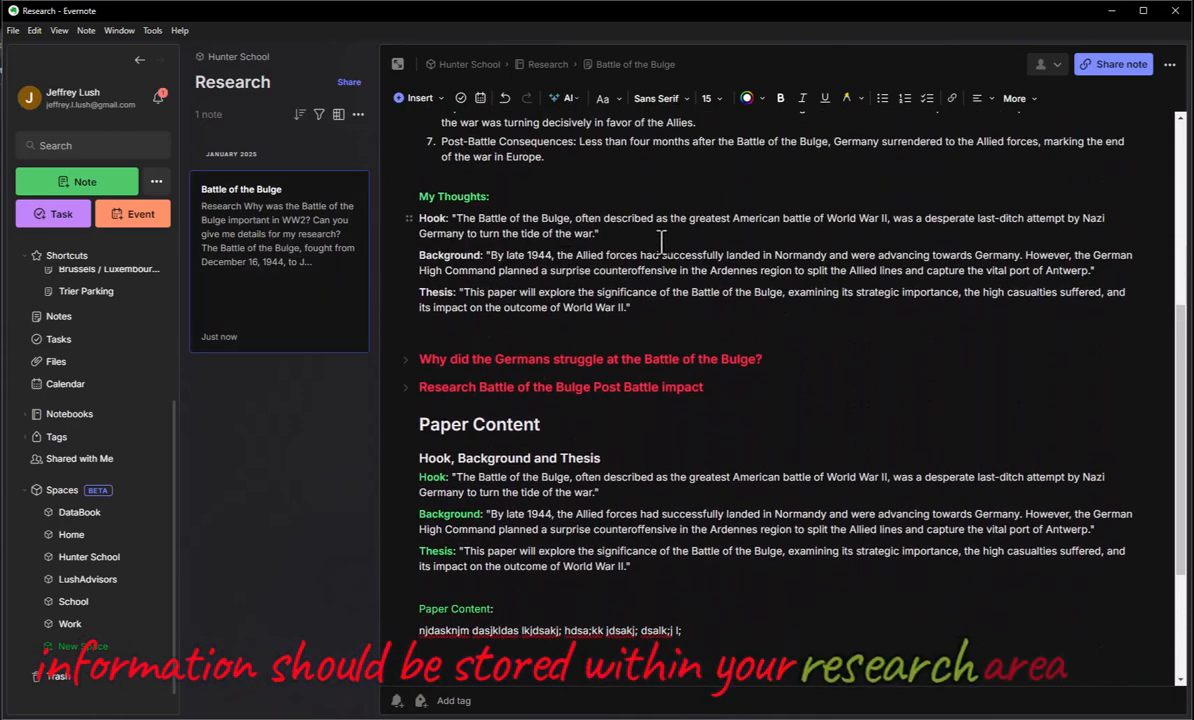
scroll(660, 240, "up", 5)
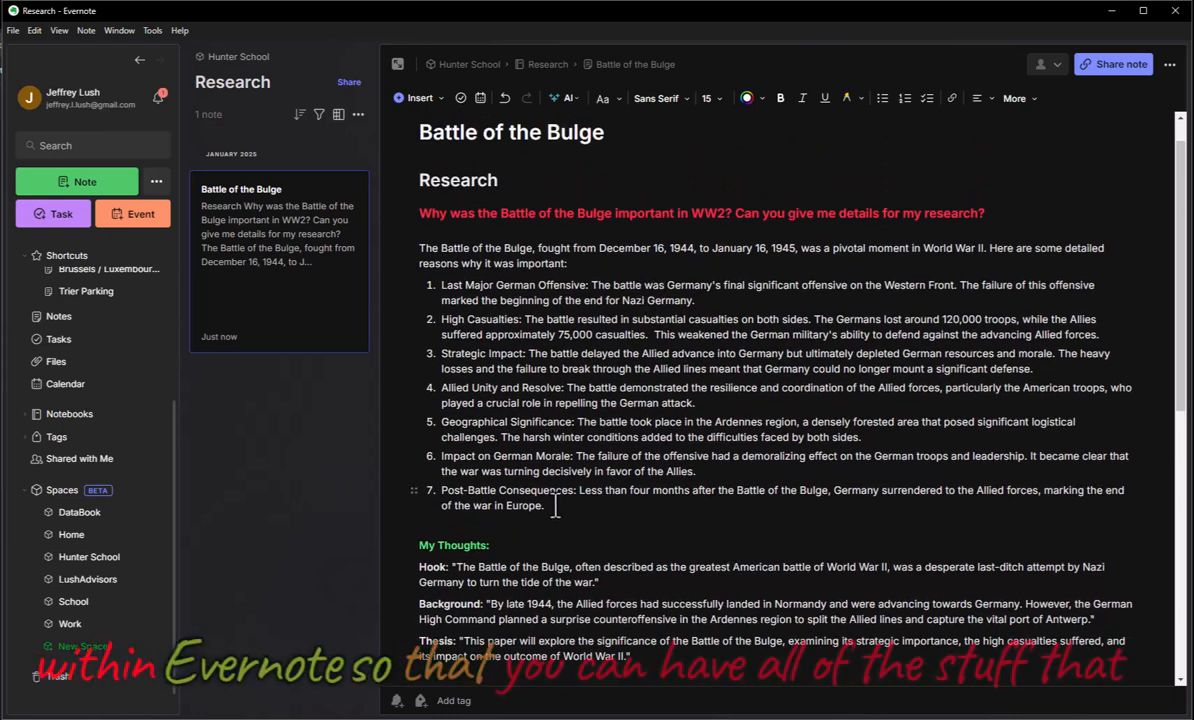
left_click(567, 510)
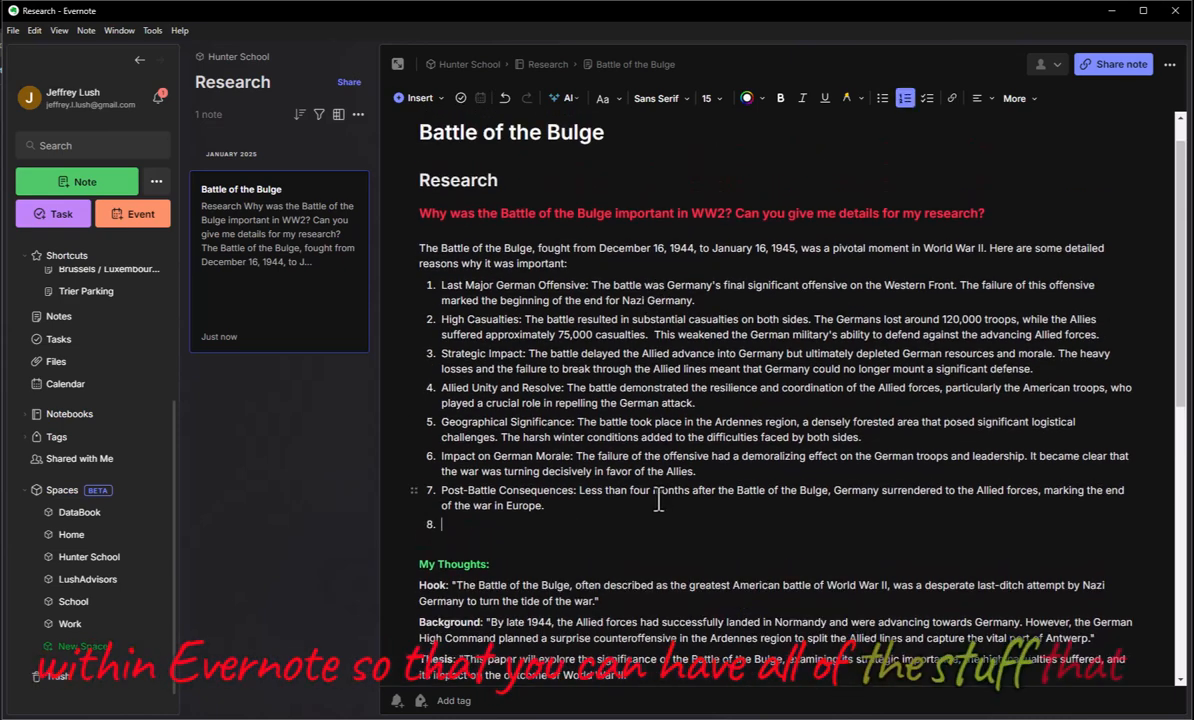
key("Return")
key("Return")
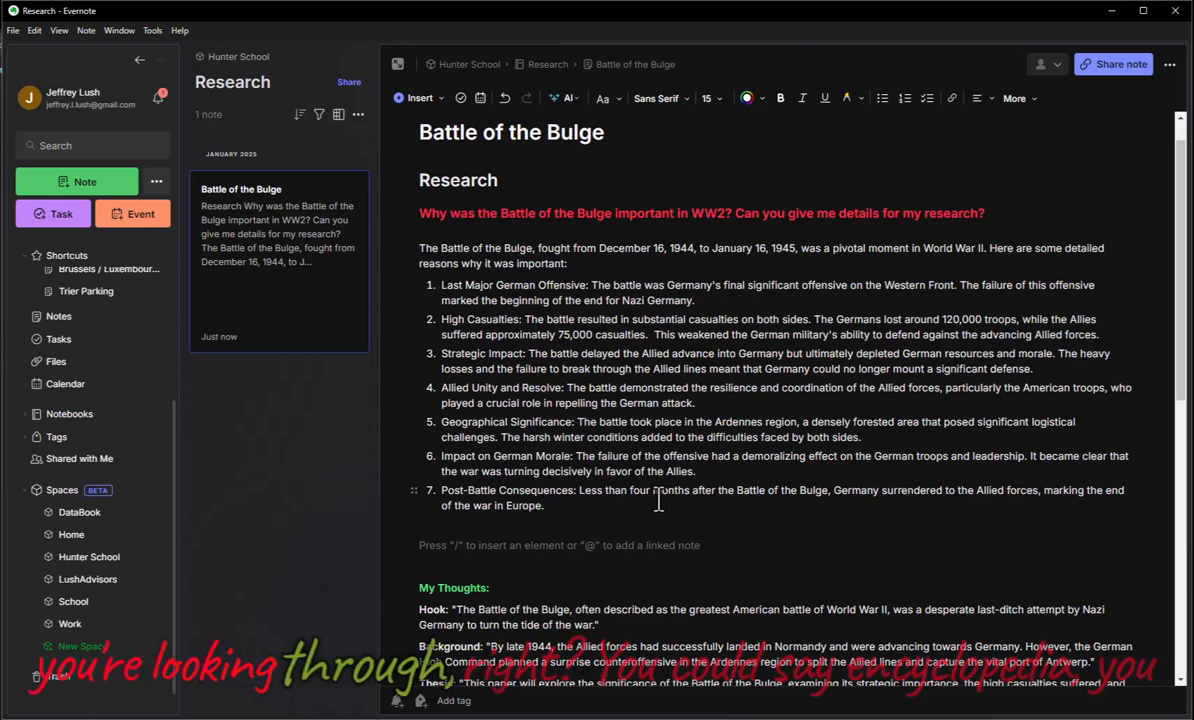
type("En")
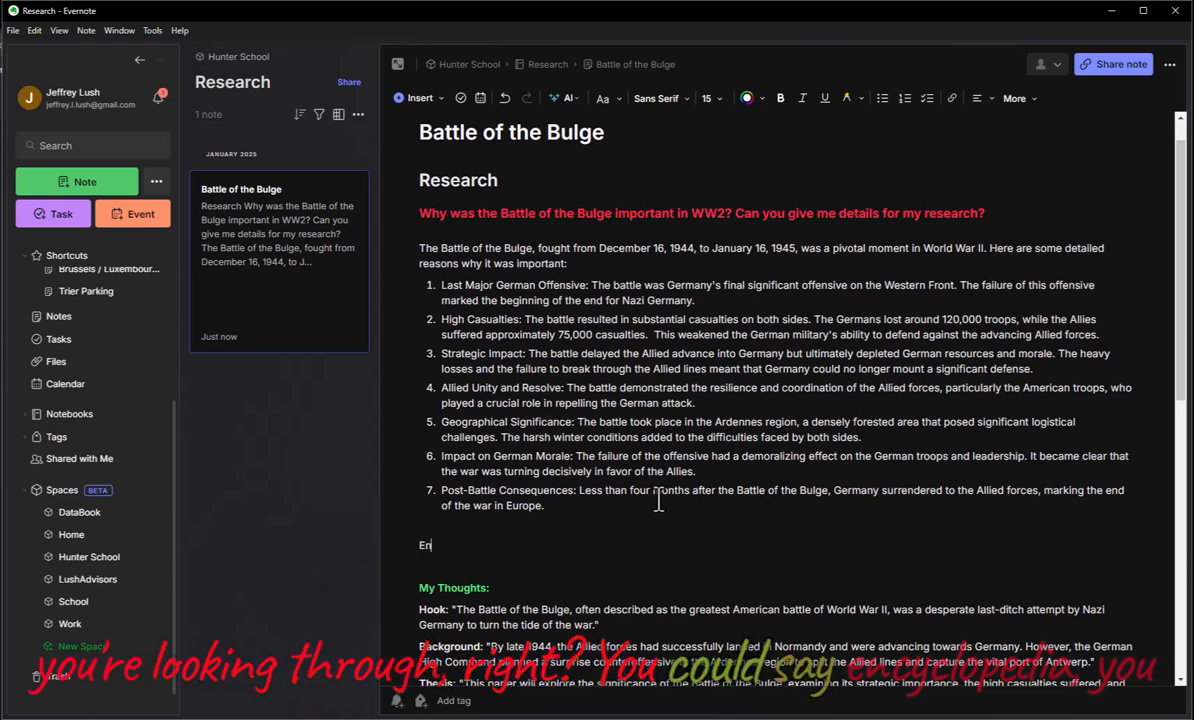
type("cy")
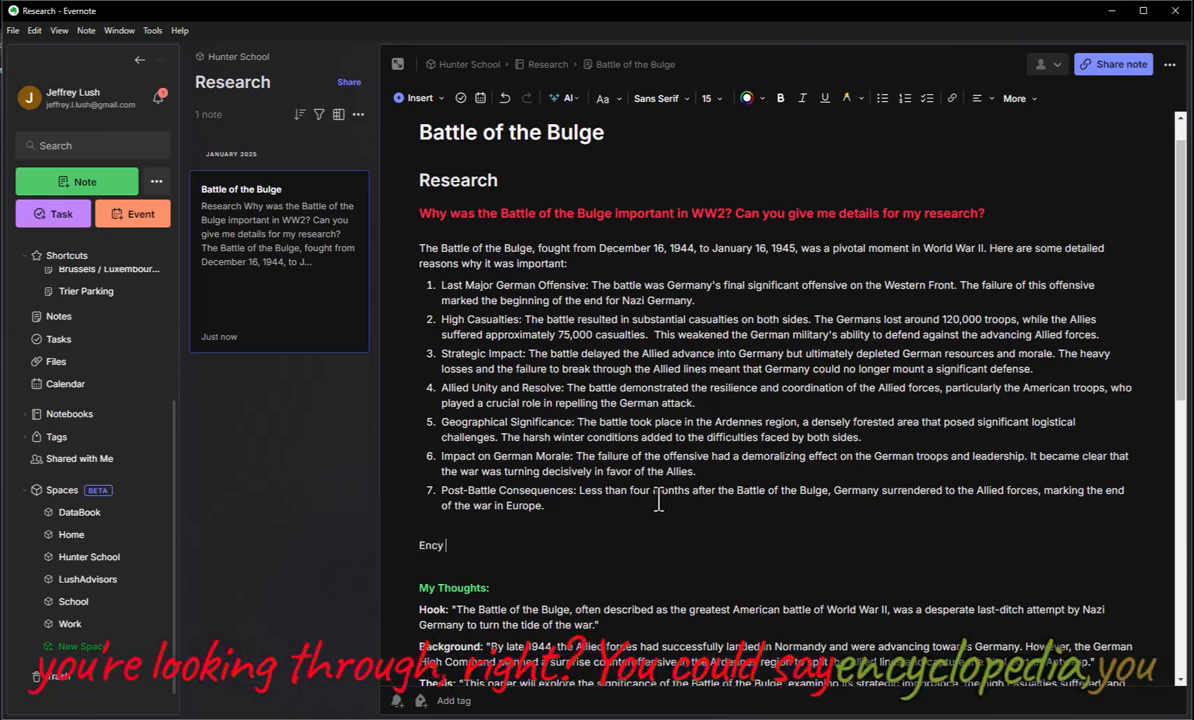
type(" ABC-")
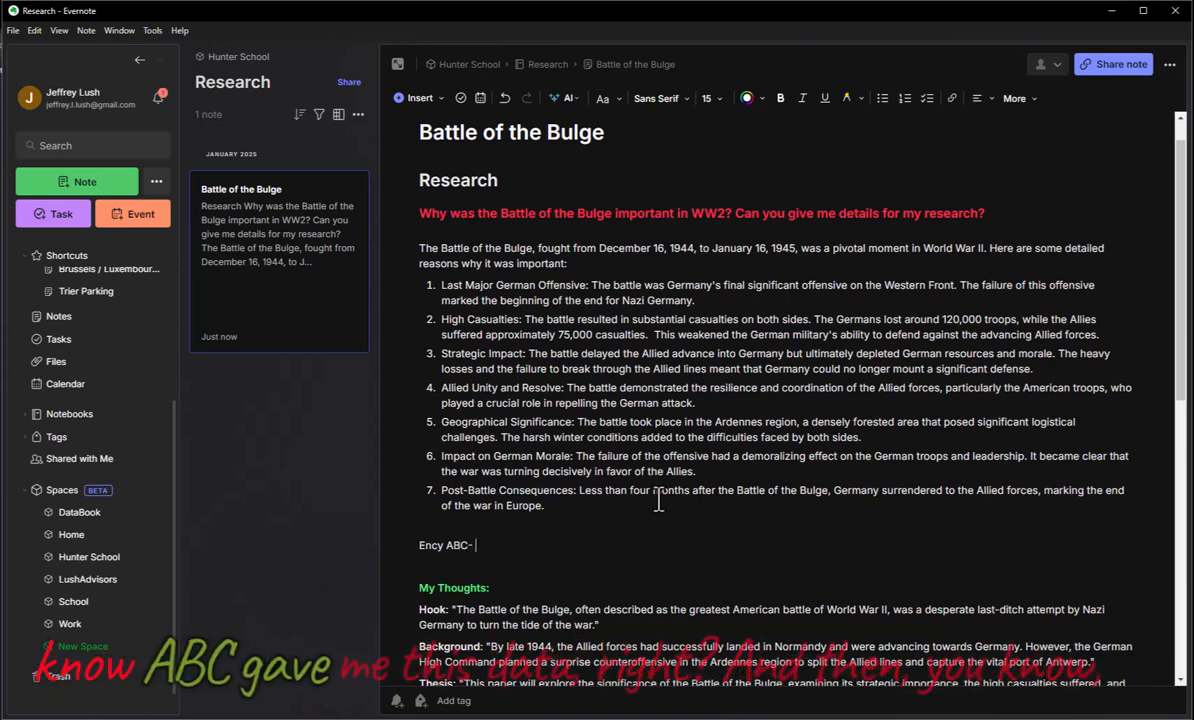
type(" This dat")
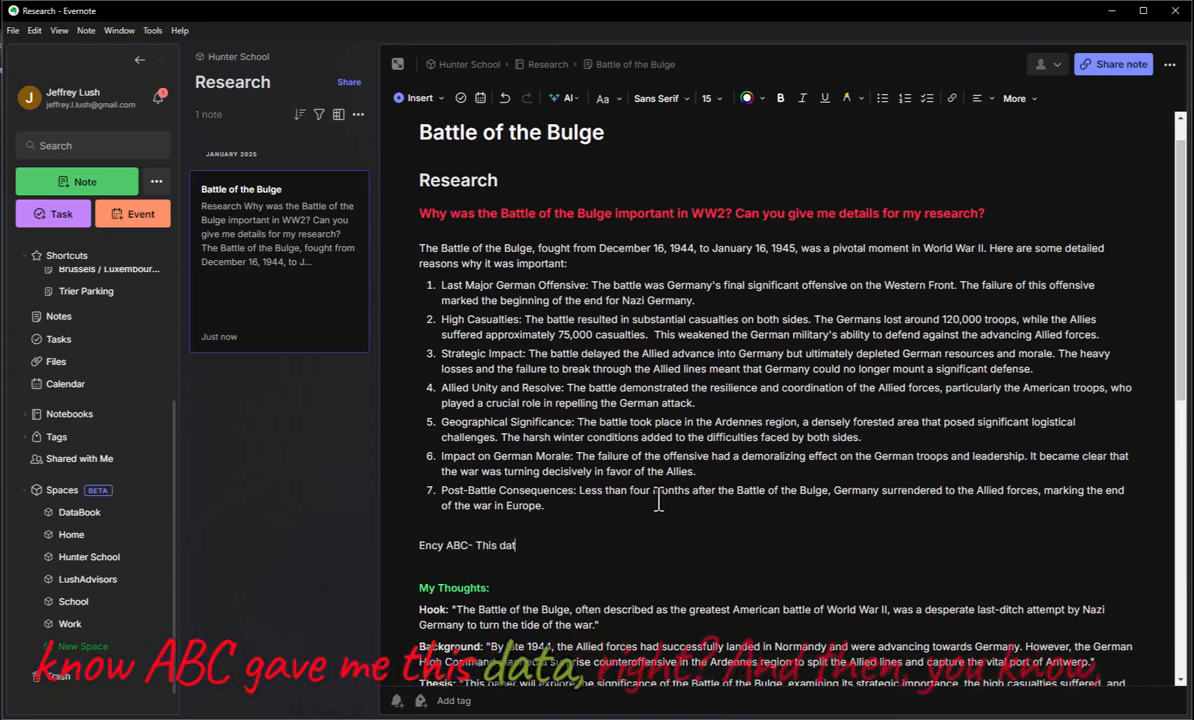
type("a")
Apply strikethrough to the "Ency ABC- This data" line above My Thoughts.
key("shift+Home")
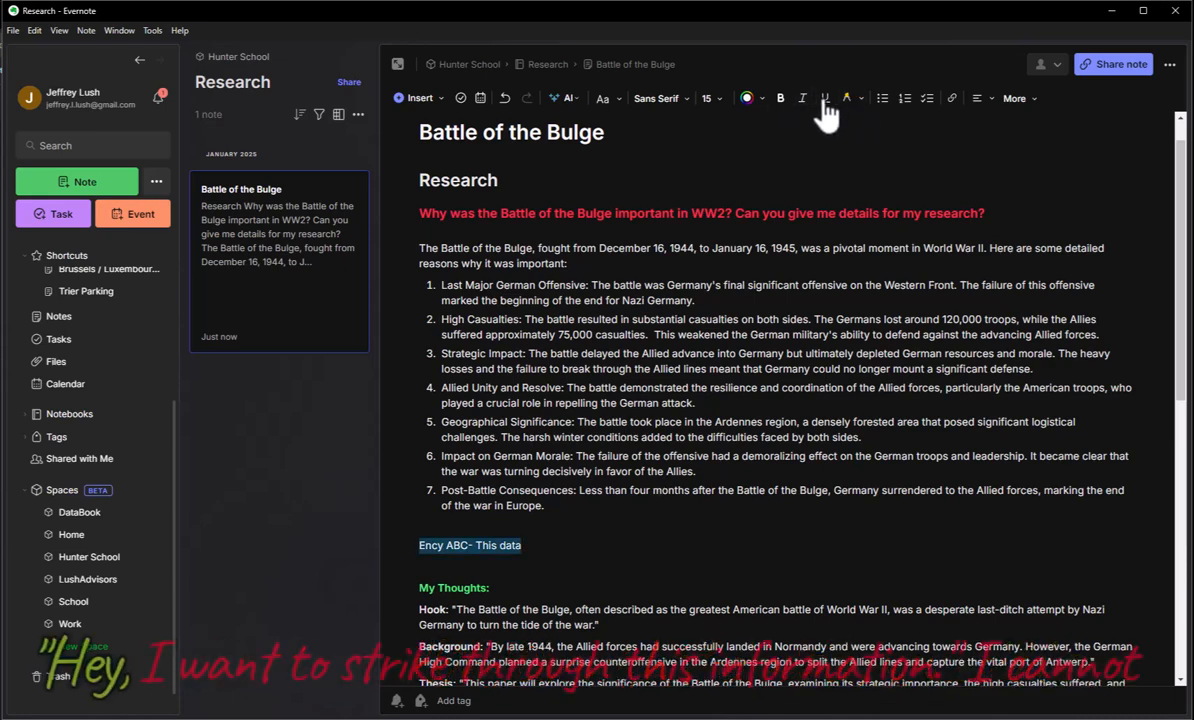
right_click(478, 545)
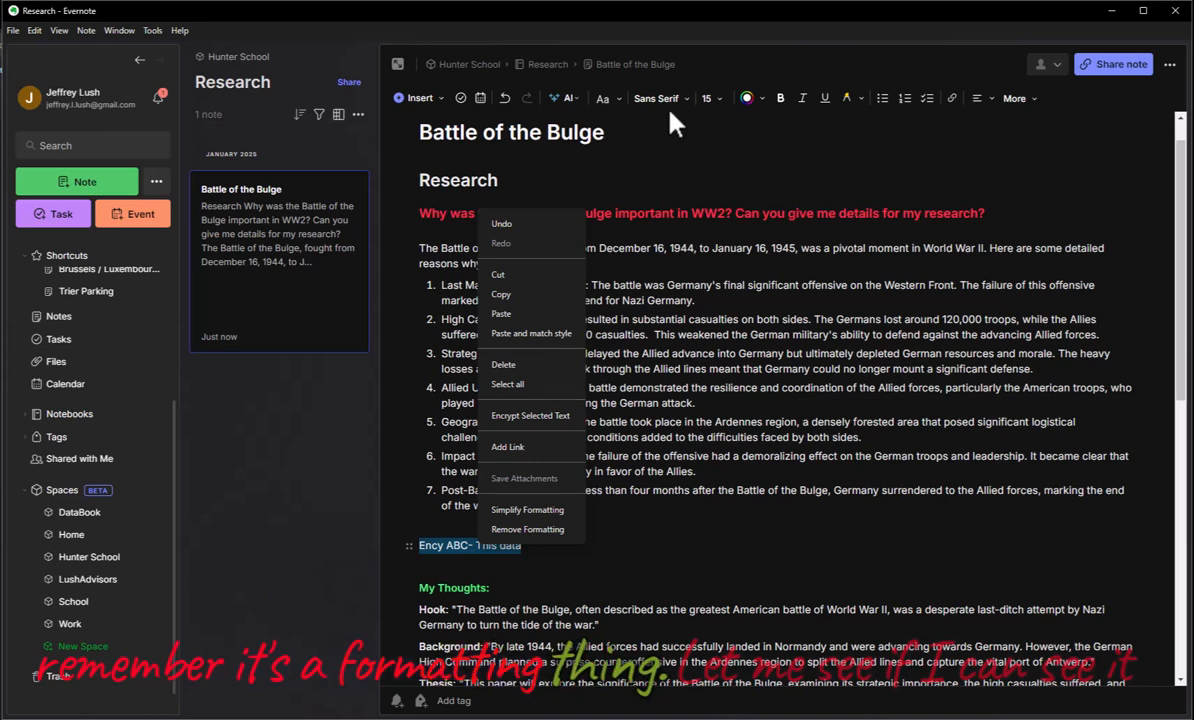
left_click(717, 99)
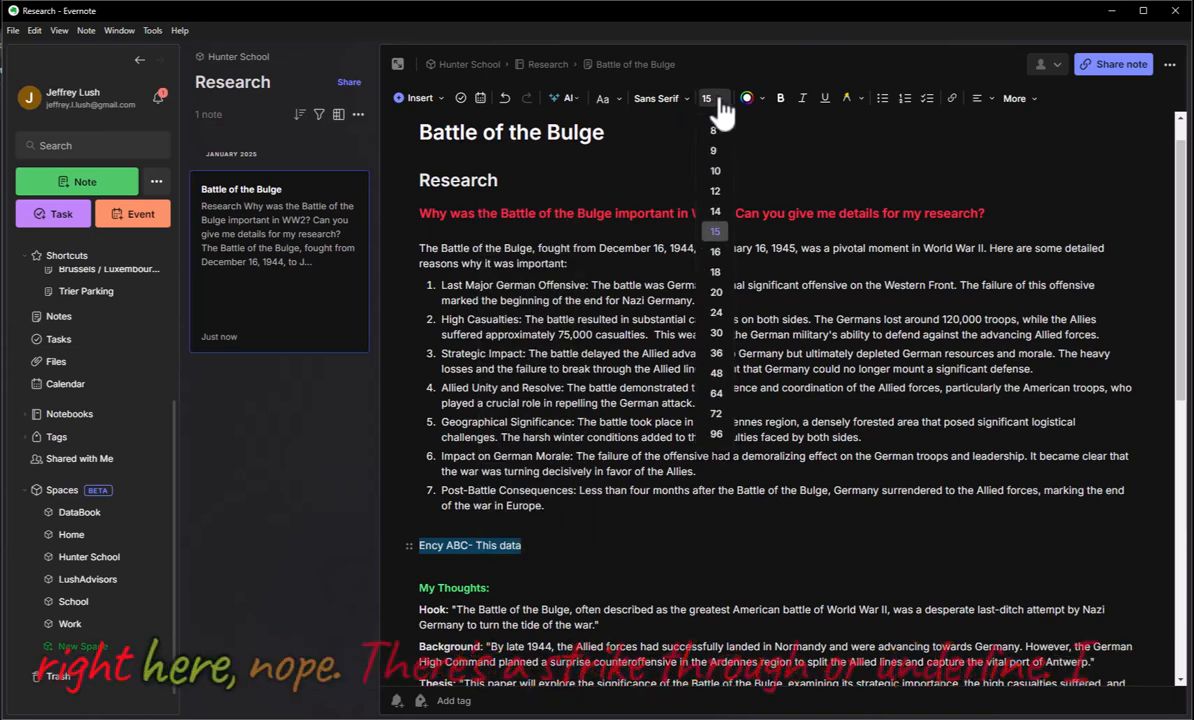
left_click(719, 101)
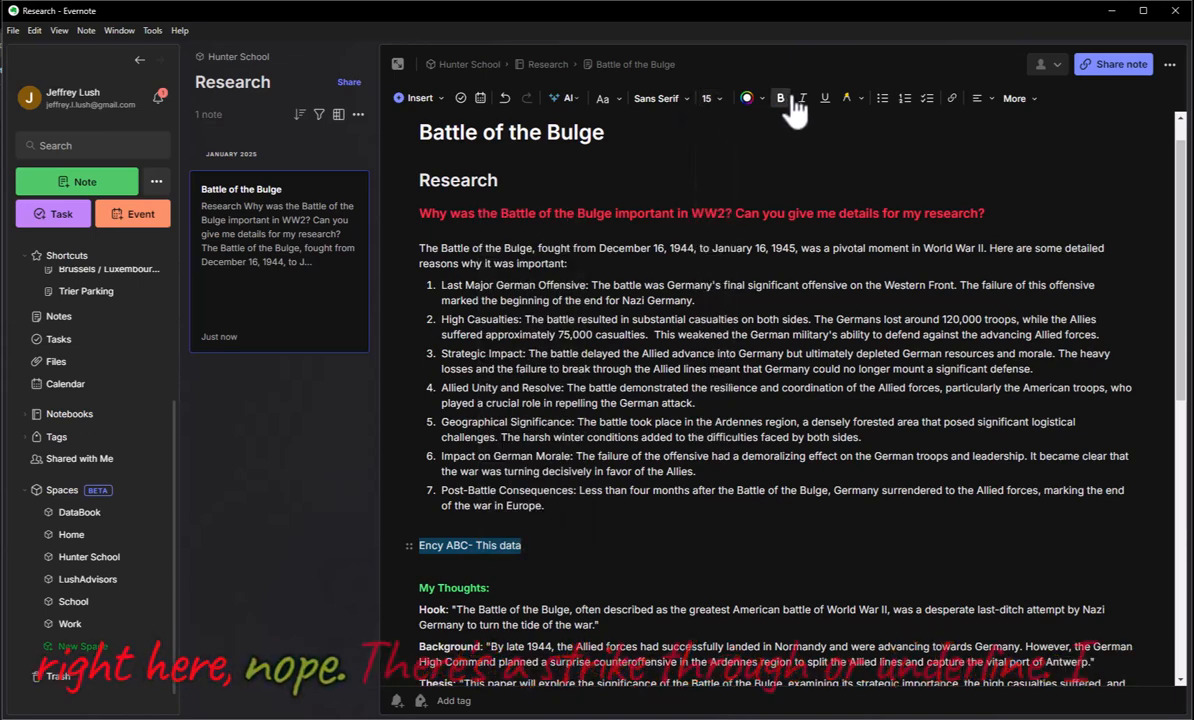
left_click(862, 101)
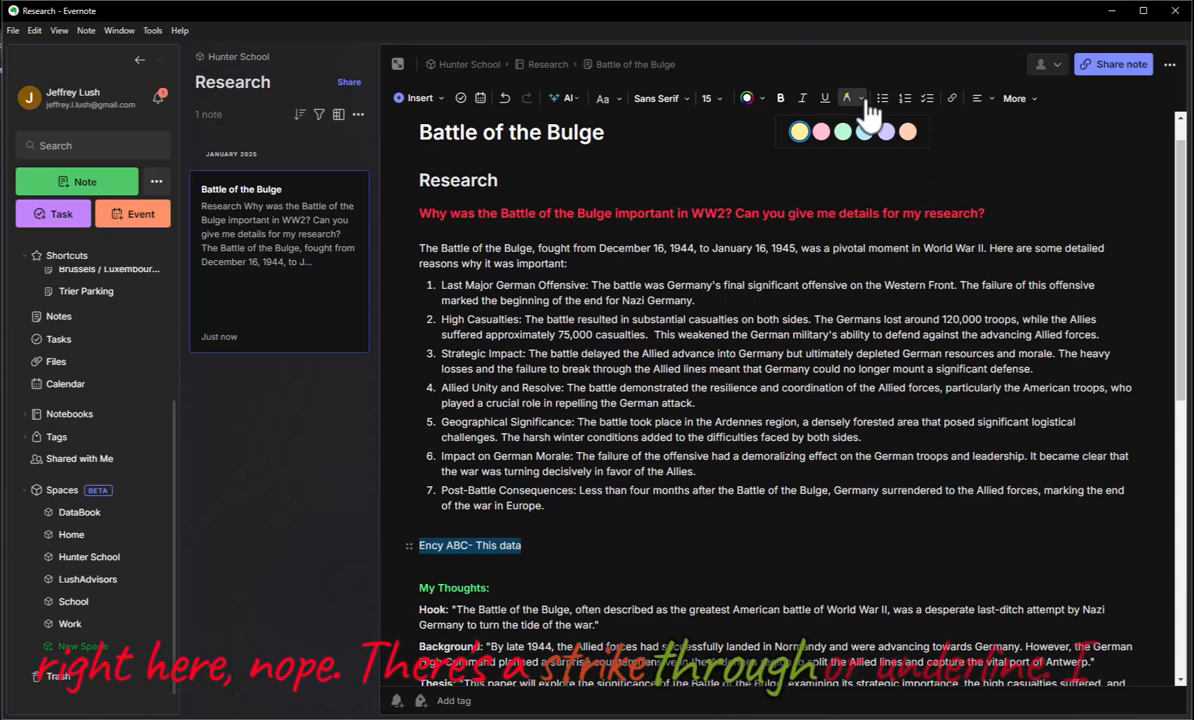
left_click(1031, 100)
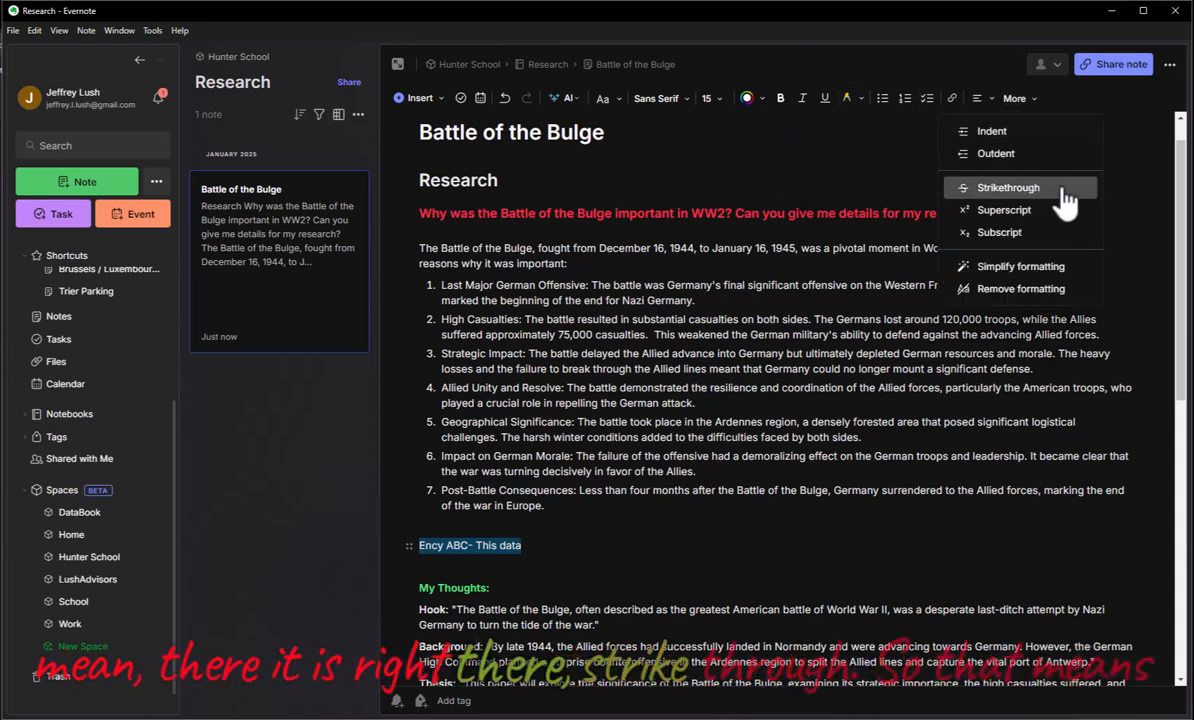
left_click(1008, 188)
left_click(551, 545)
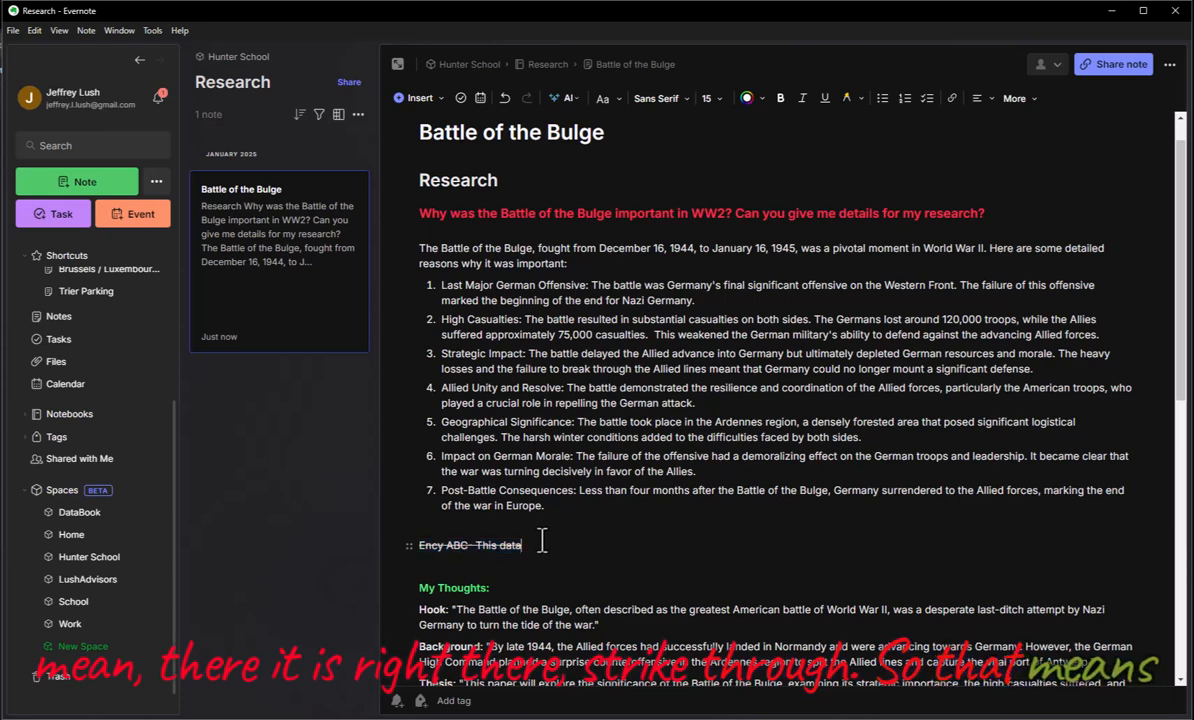
Strike through items 5 to 7 of the first question's numbered list, from Geographical Significance to Post-Battle Consequences.
left_click_drag(552, 506, 405, 391)
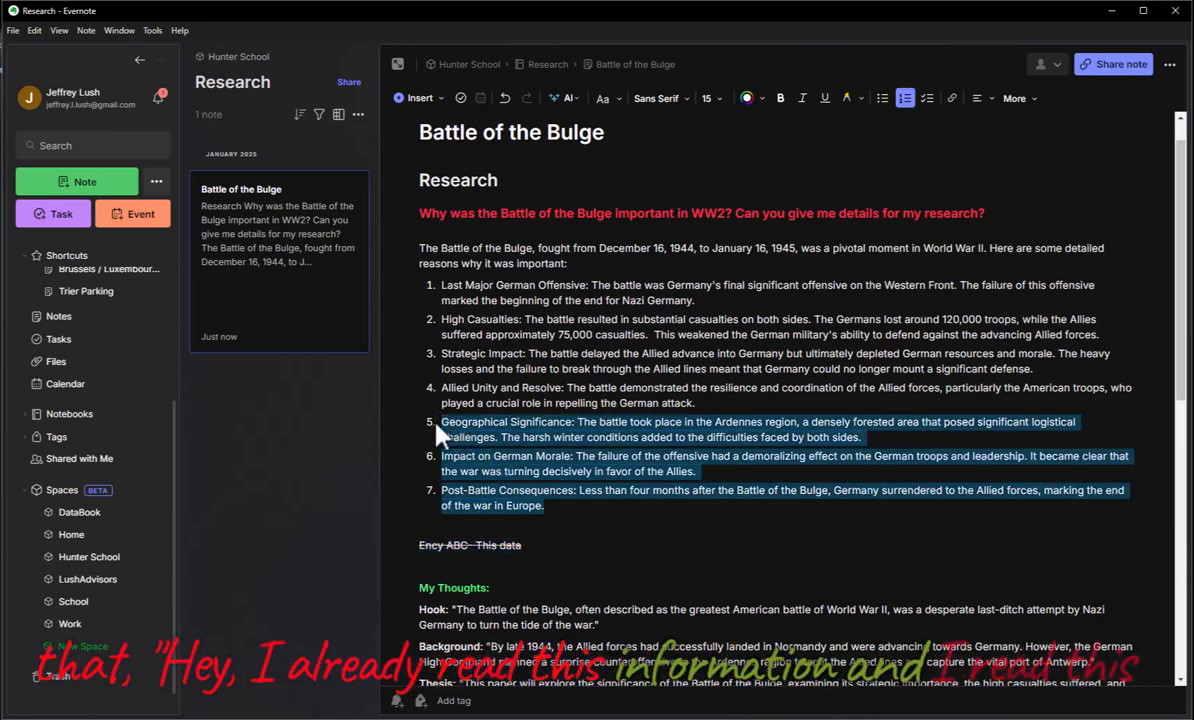
left_click(1014, 98)
left_click(1033, 188)
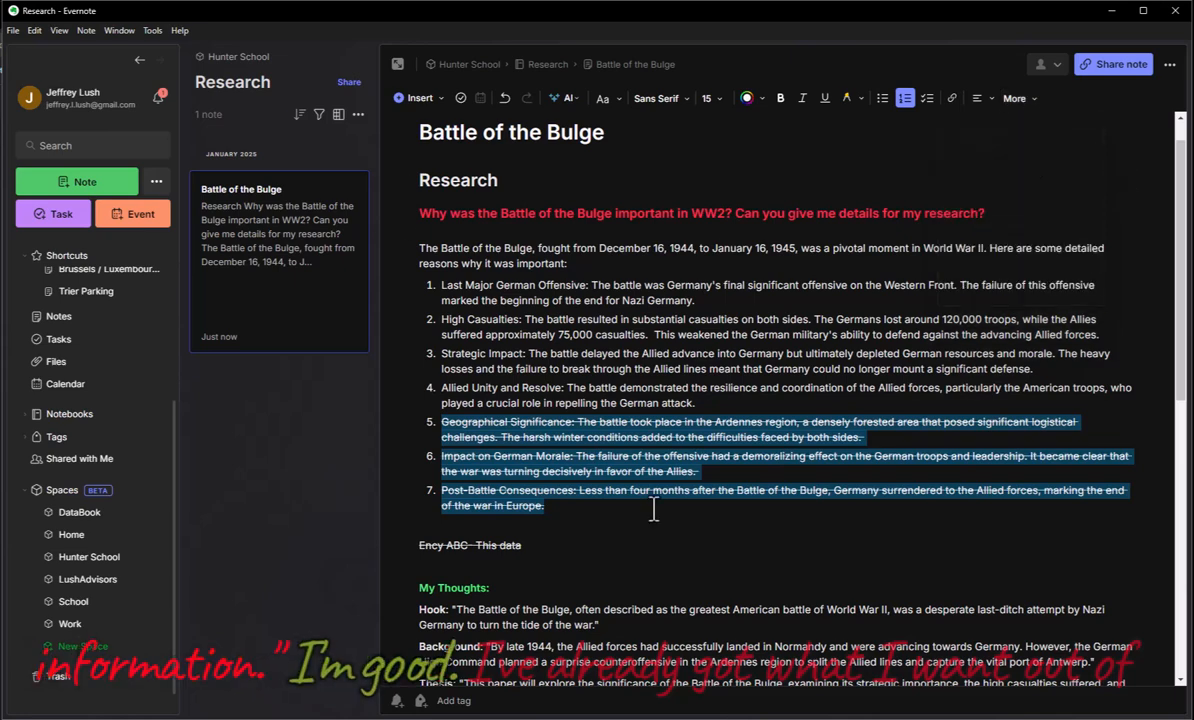
left_click(541, 550)
key("Return")
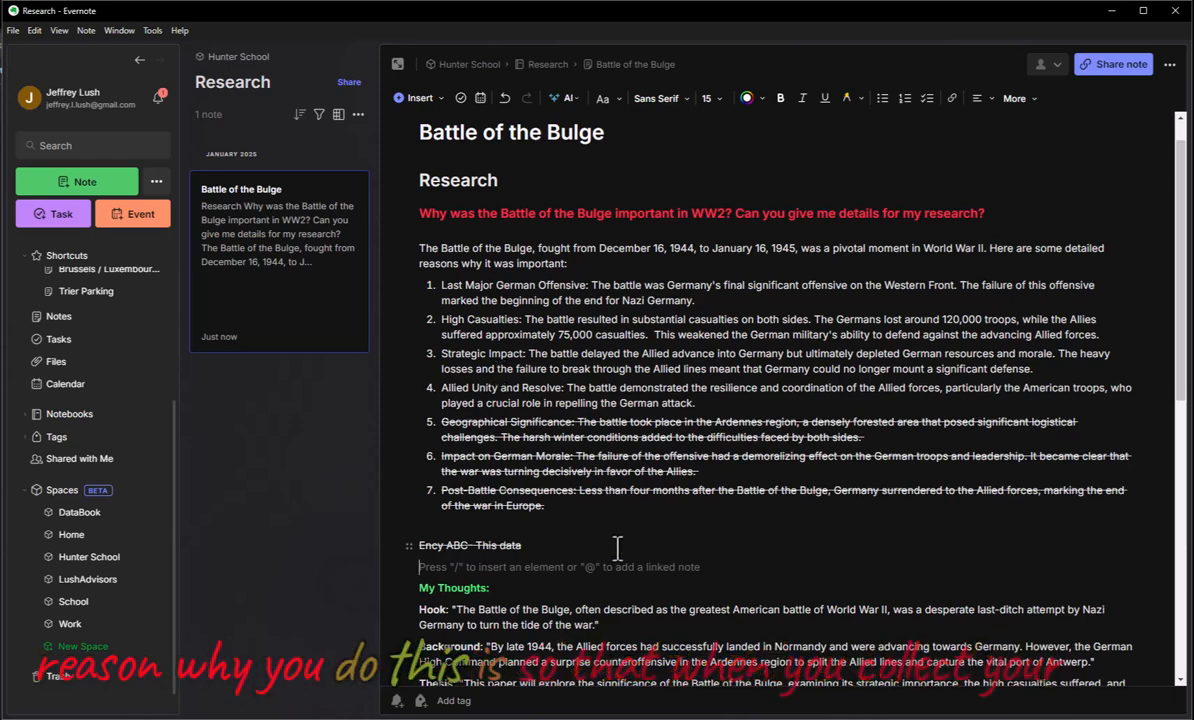
Review the first question's numbered findings, the My Thoughts entries and the Paper Content section.
scroll(492, 588, "down", 3)
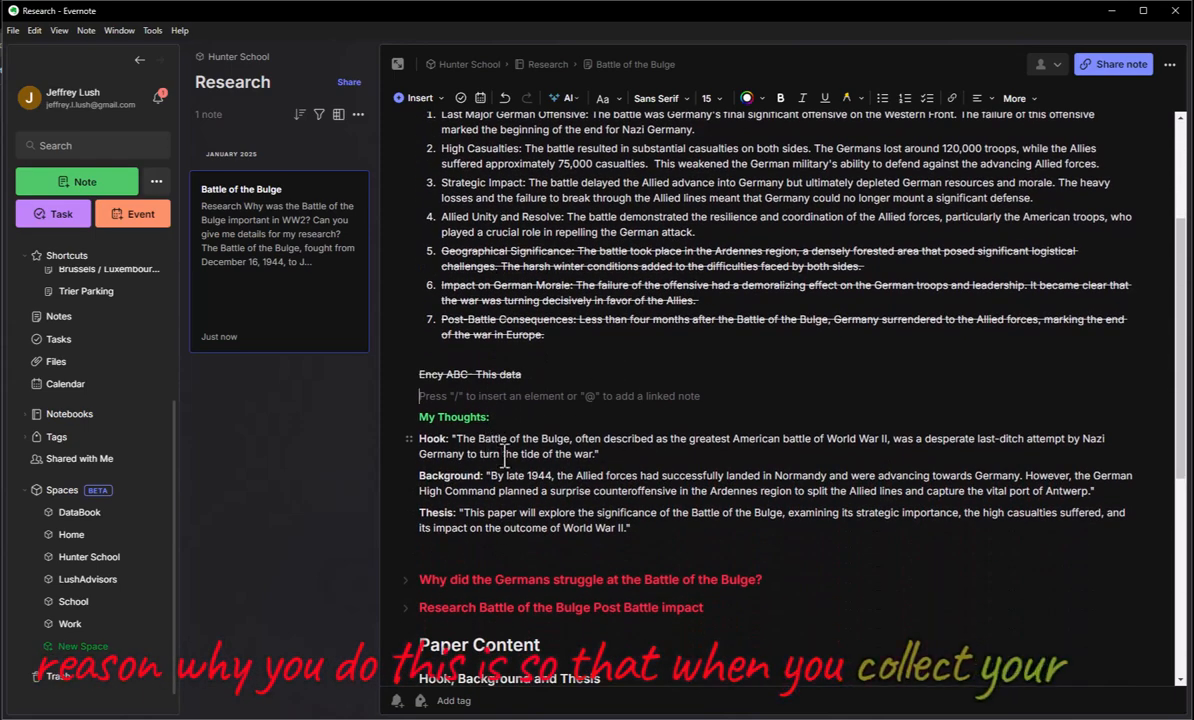
scroll(507, 505, "down", 3)
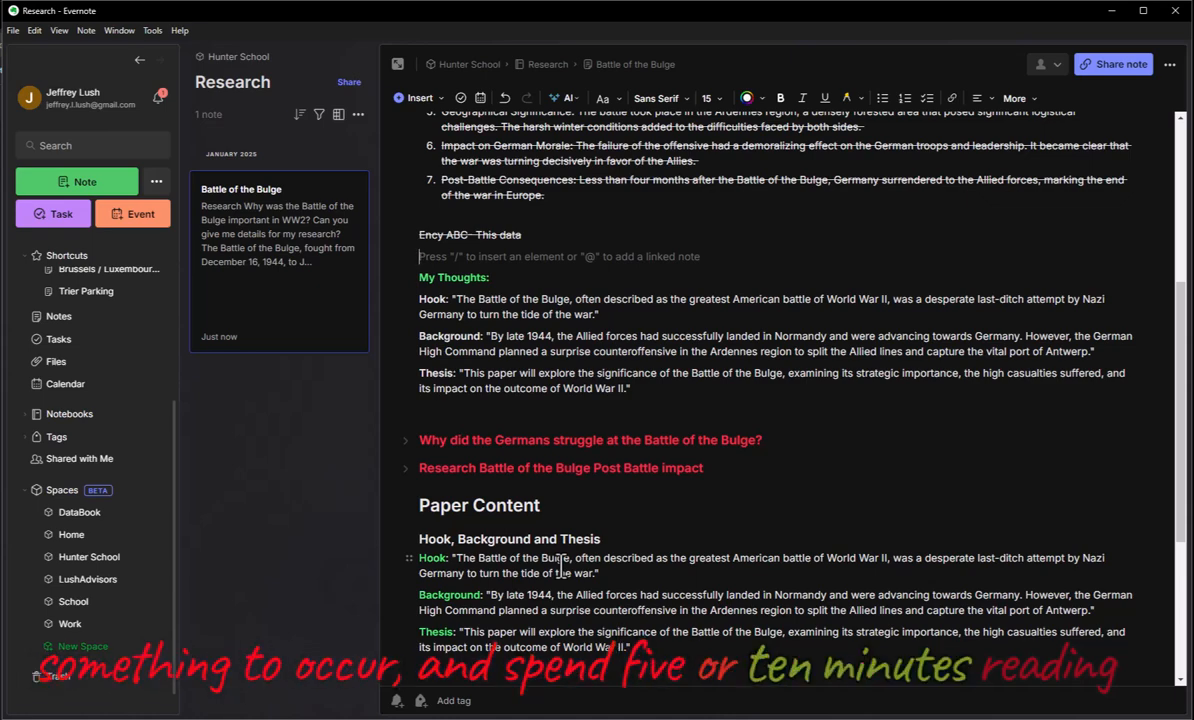
scroll(477, 336, "up", 5)
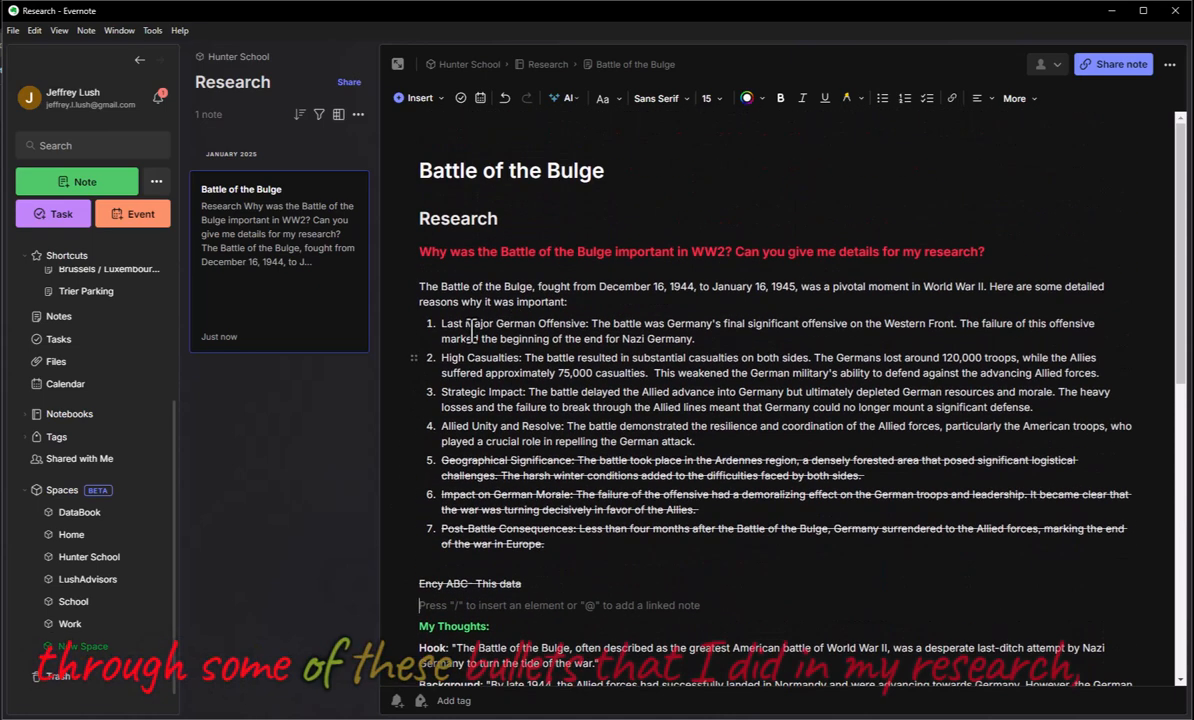
left_click_drag(441, 323, 694, 441)
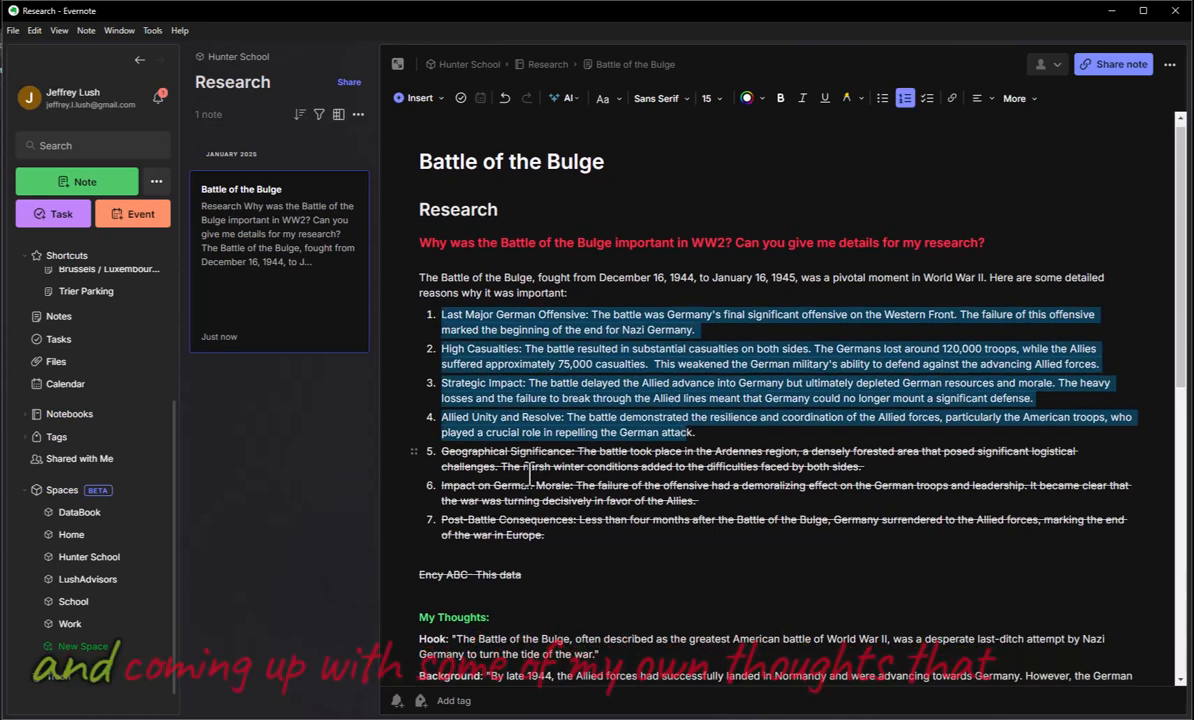
scroll(577, 528, "down", 3)
scroll(580, 520, "down", 5)
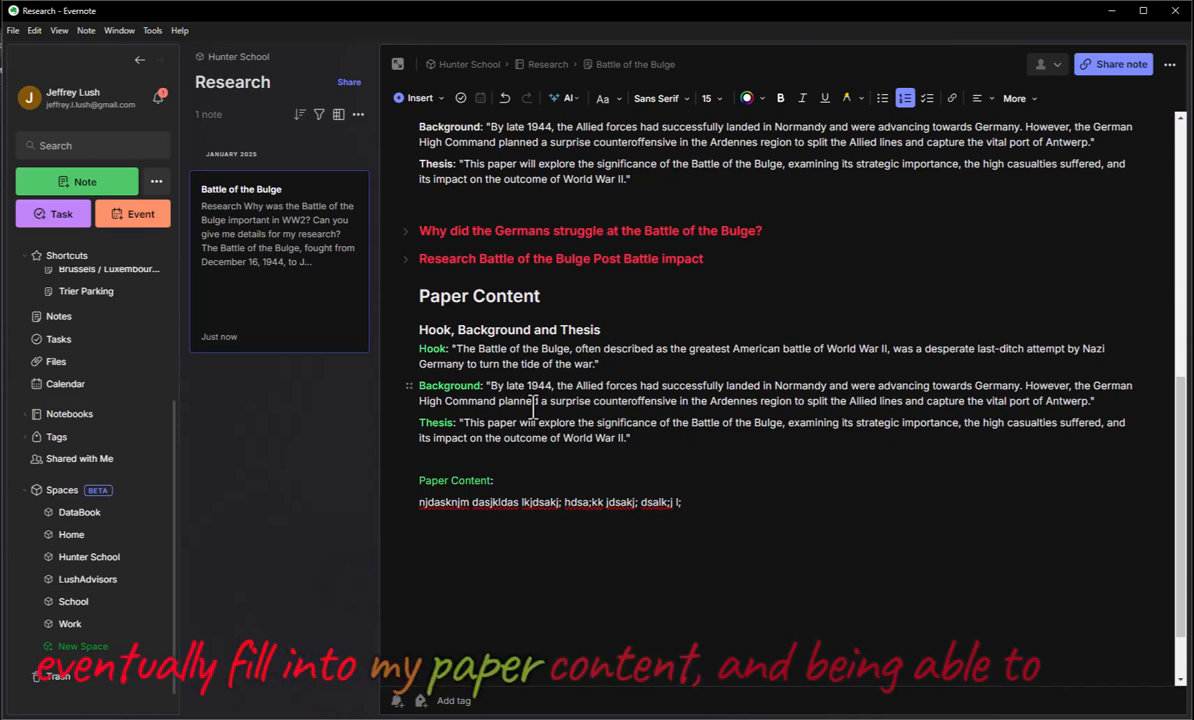
scroll(505, 210, "up", 8)
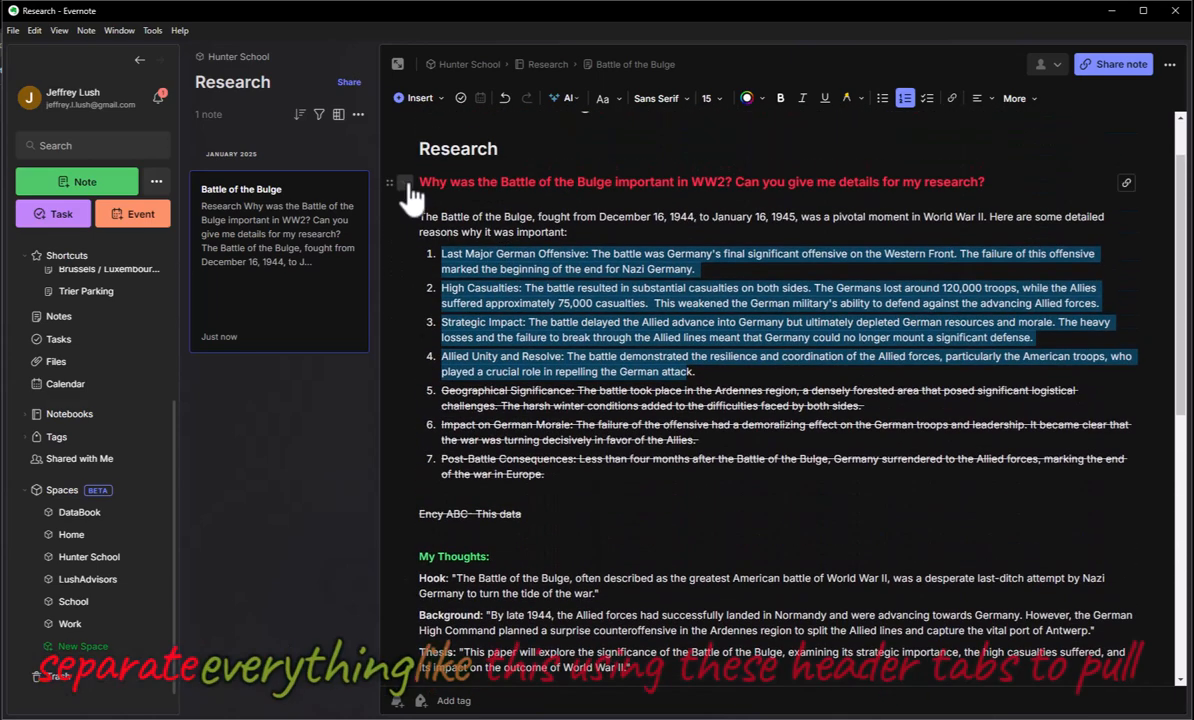
Collapse the first research question about why the Battle of the Bulge was important.
left_click(405, 183)
left_click(405, 183)
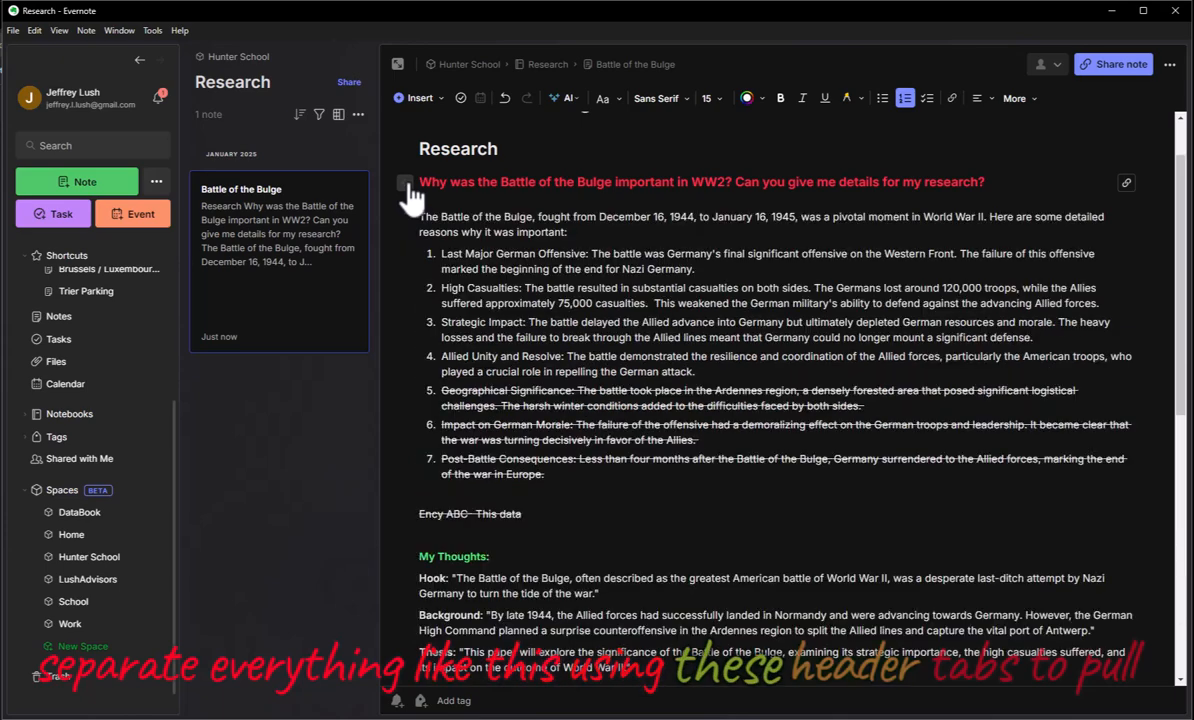
left_click(405, 183)
left_click(405, 210)
left_click(405, 210)
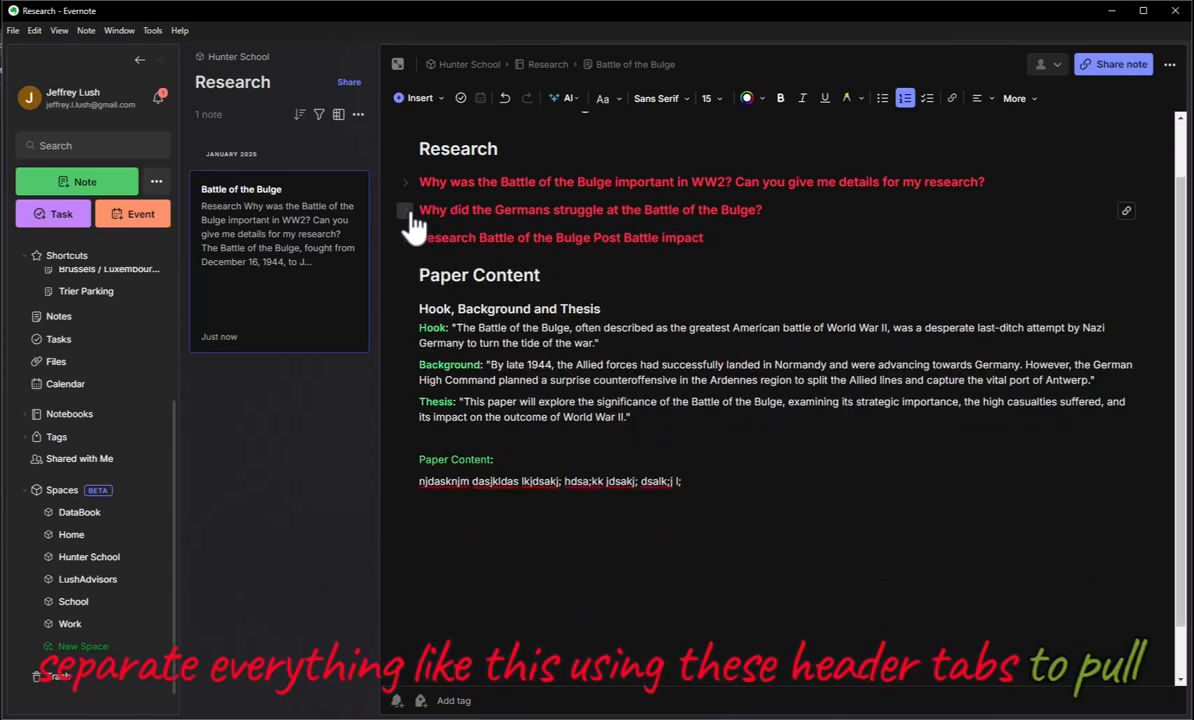
Expand all three red research questions and look through their findings.
left_click(405, 238)
left_click(405, 210)
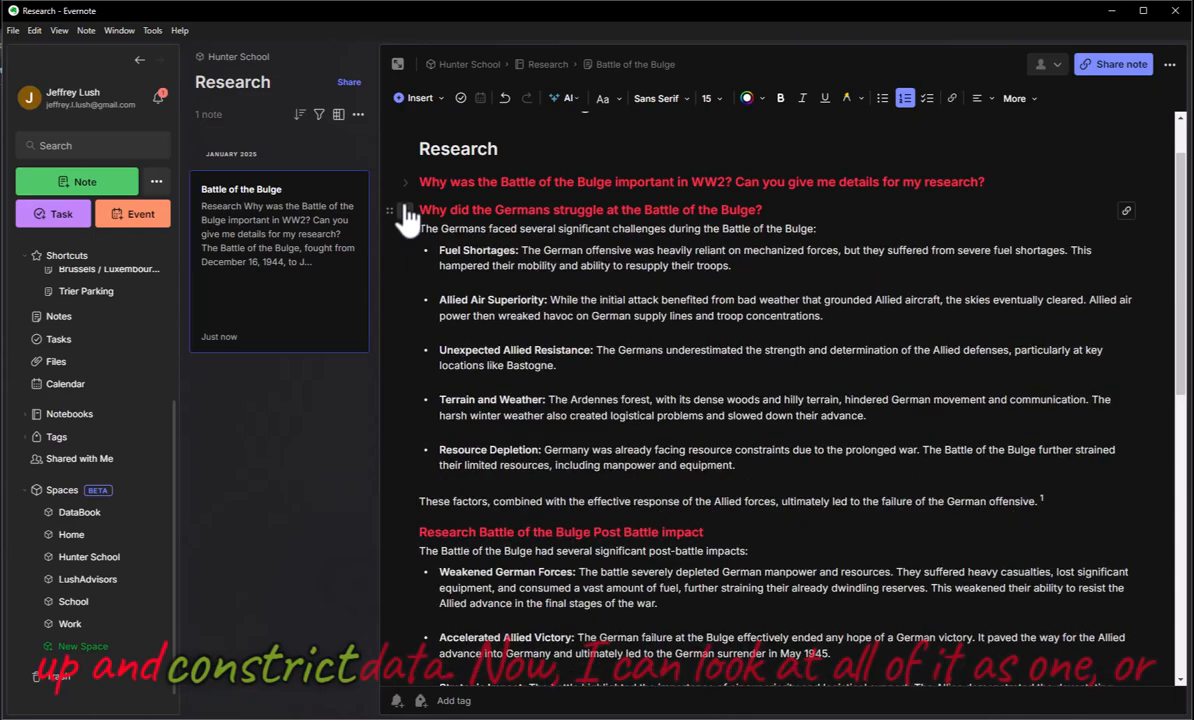
left_click(405, 183)
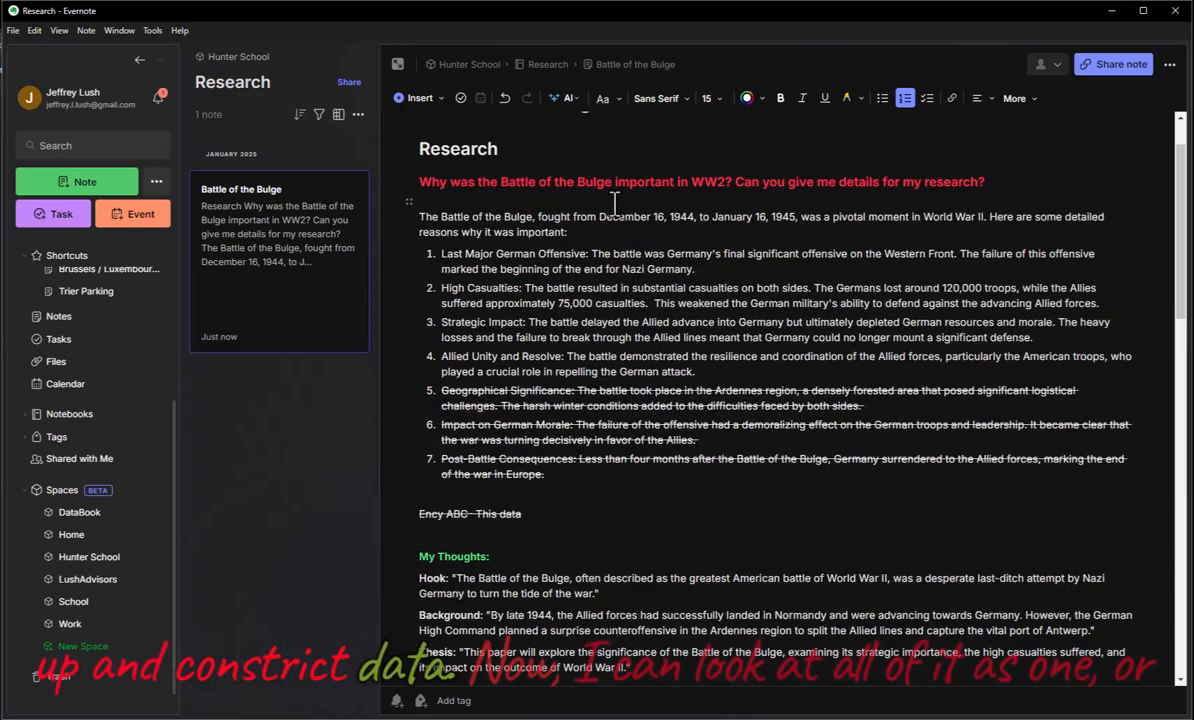
scroll(614, 203, "down", 10)
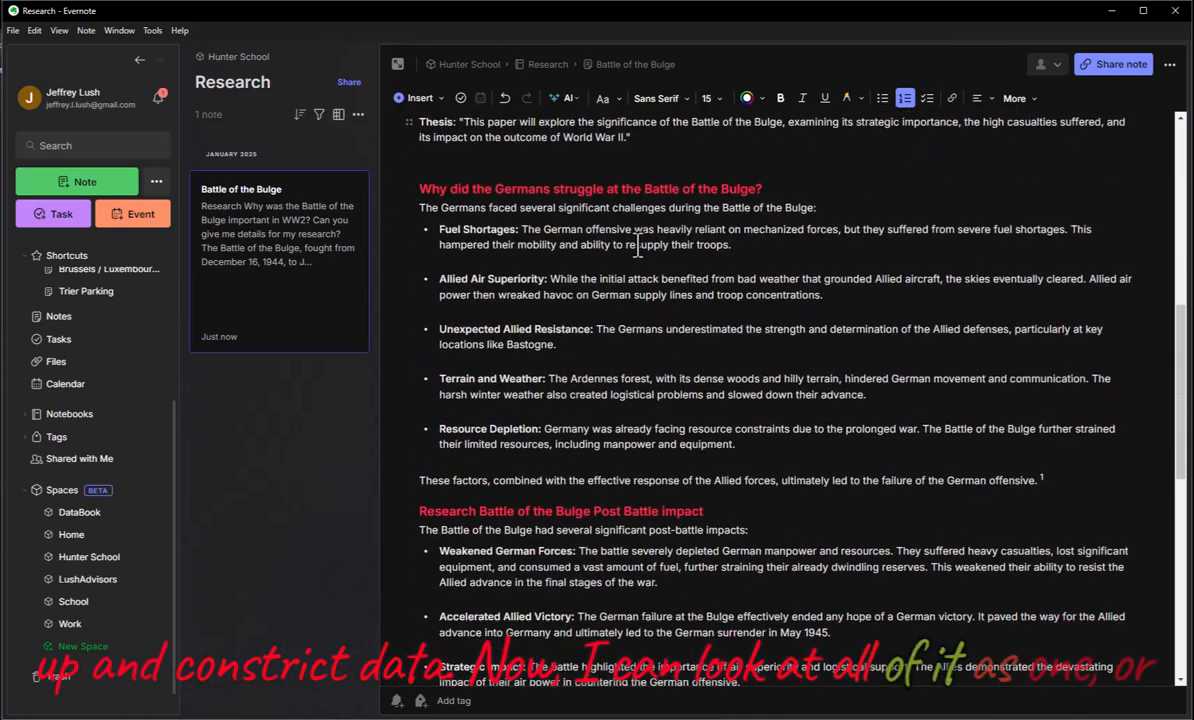
scroll(647, 248, "down", 3)
scroll(453, 252, "up", 15)
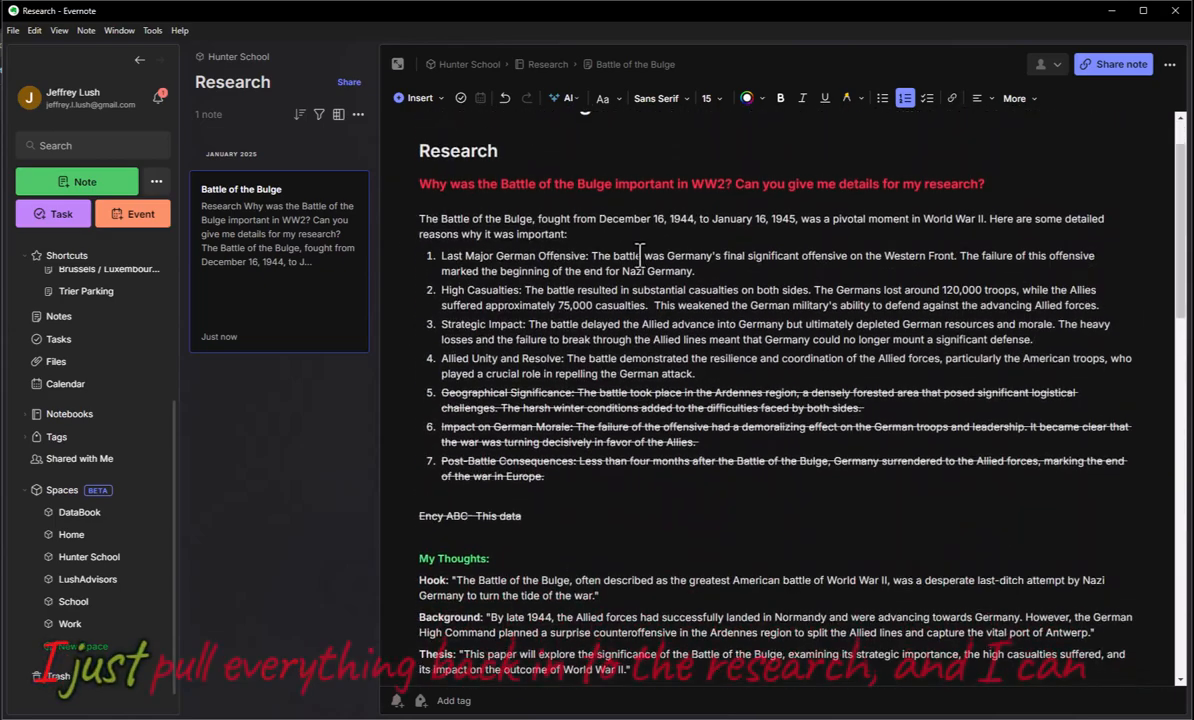
Collapse each of the three red research questions individually, keeping the Research section itself expanded.
left_click(405, 221)
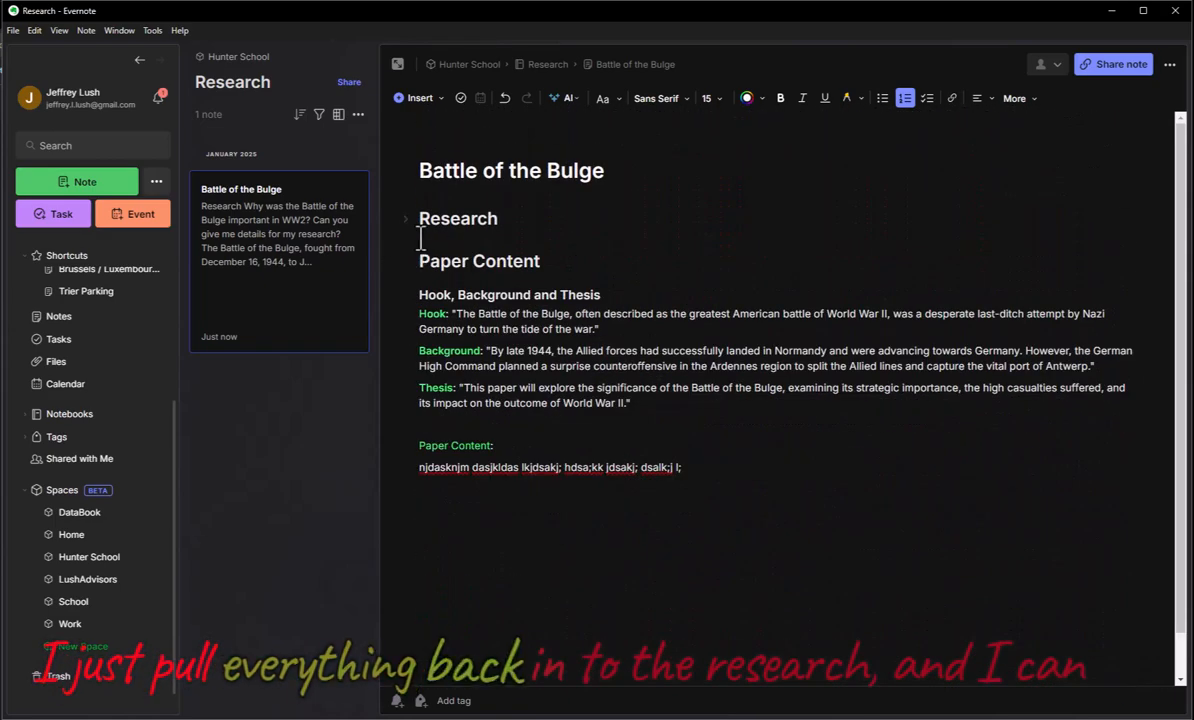
left_click(405, 221)
left_click(405, 252)
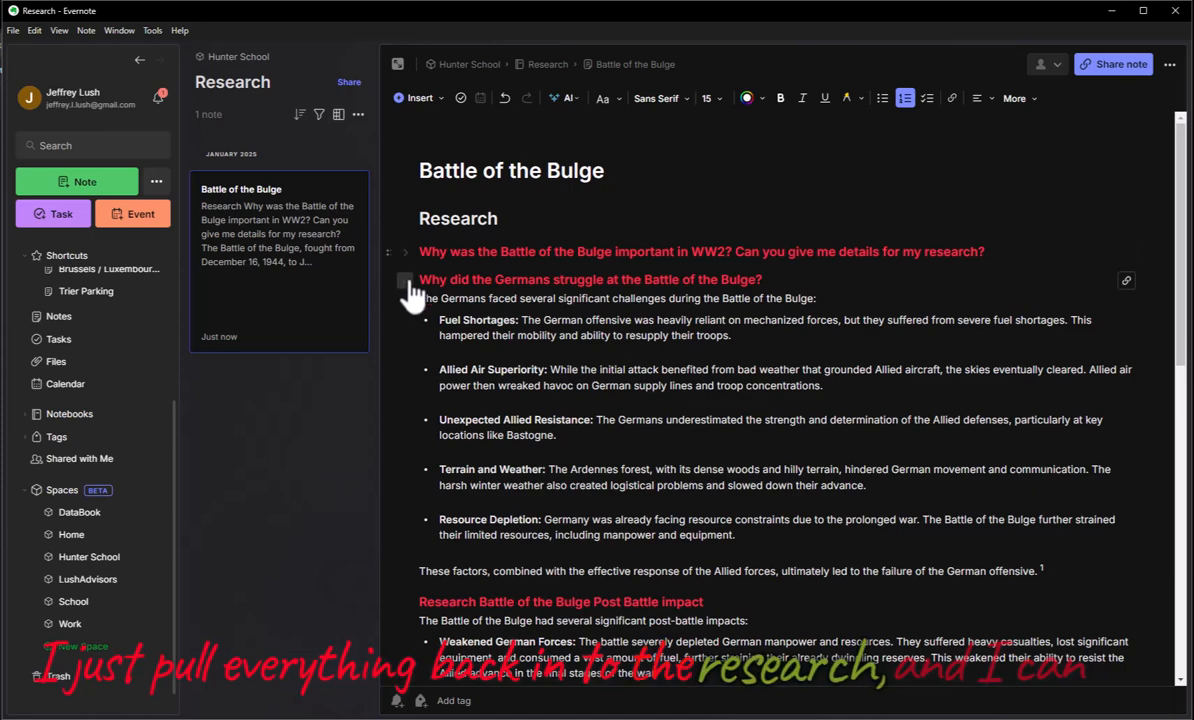
left_click(405, 280)
left_click(405, 307)
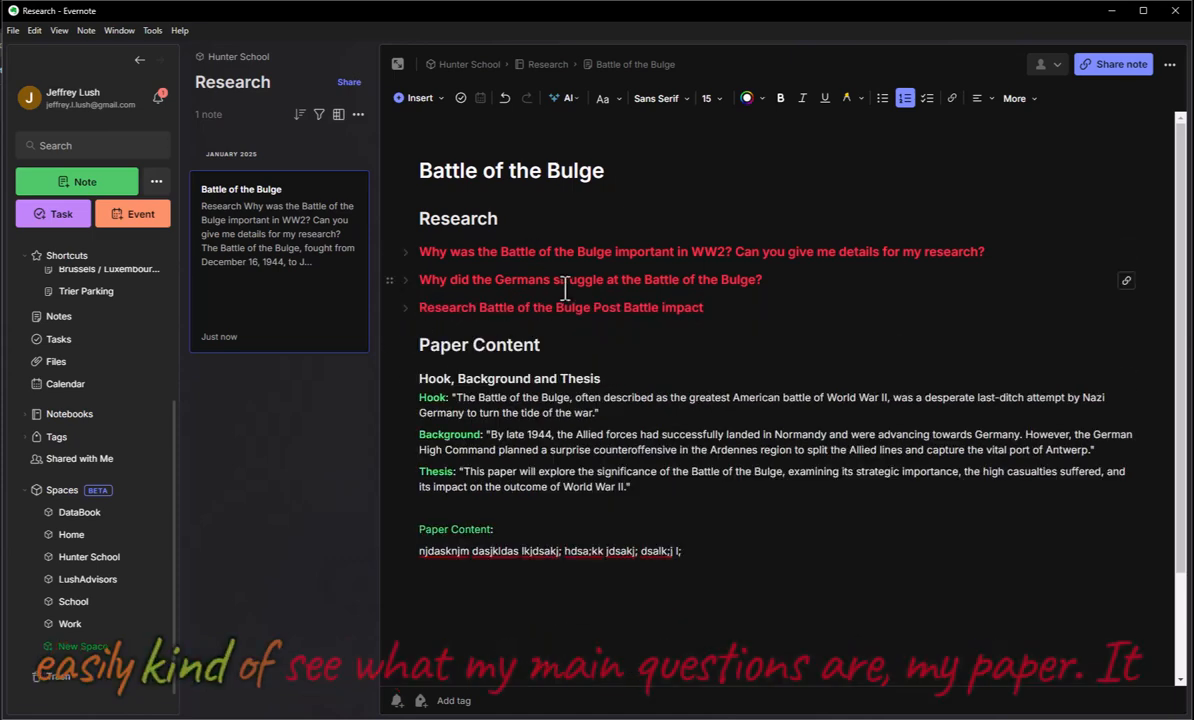